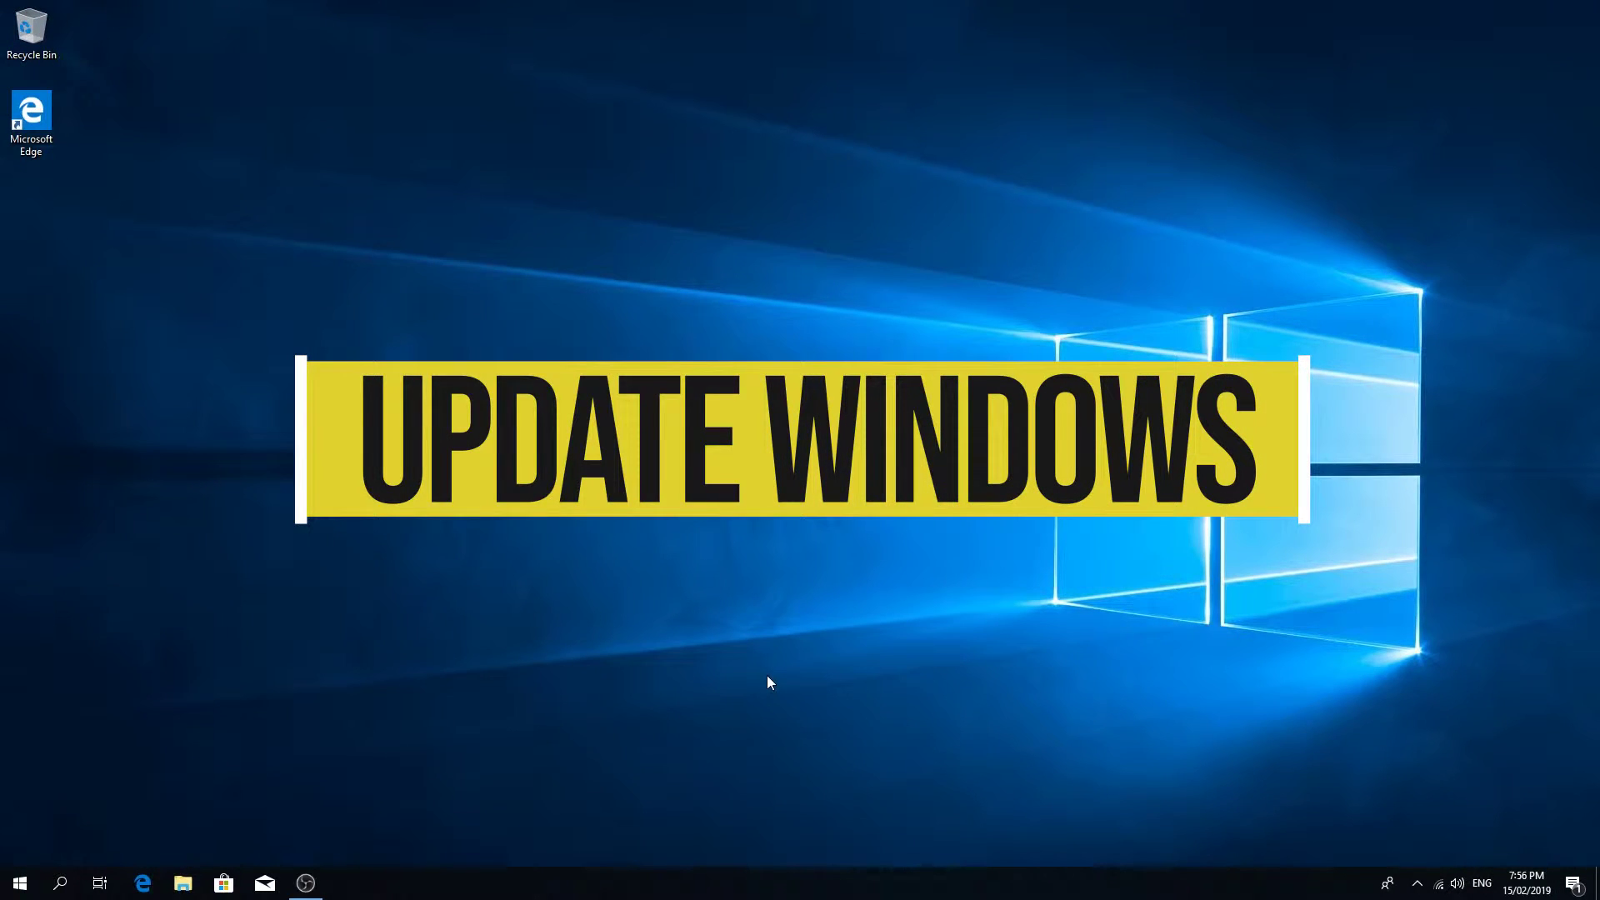
# Open the Start menu to reach the Settings gear
pyautogui.click(20, 882)
# Launch Settings, go to Windows Update and check for new updates
pyautogui.click(23, 805)
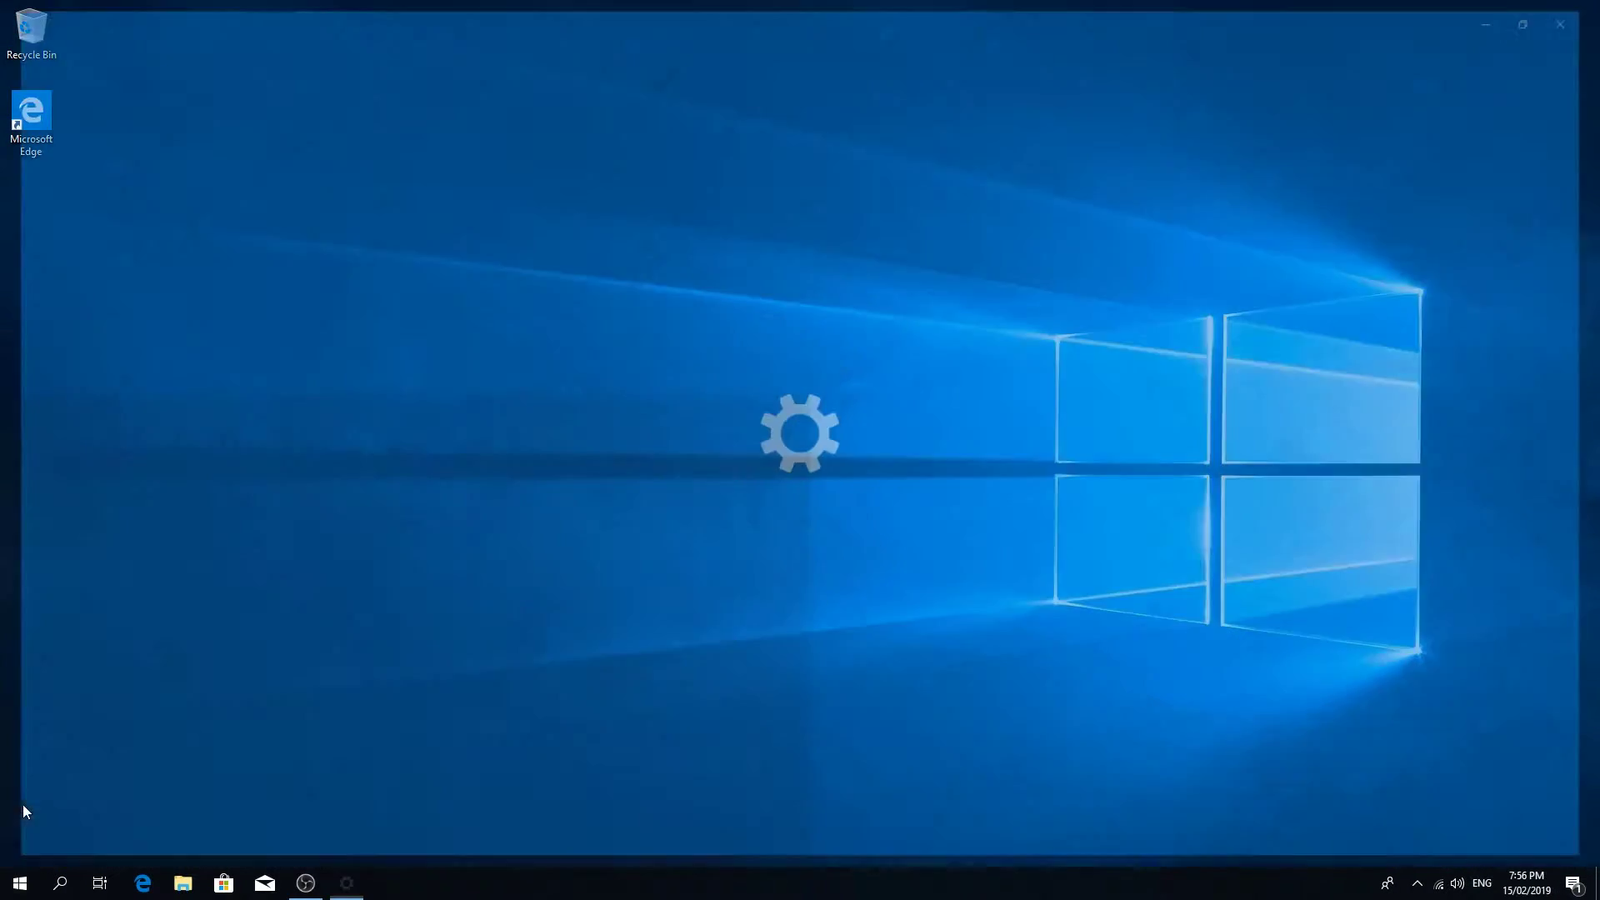
pyautogui.click(581, 391)
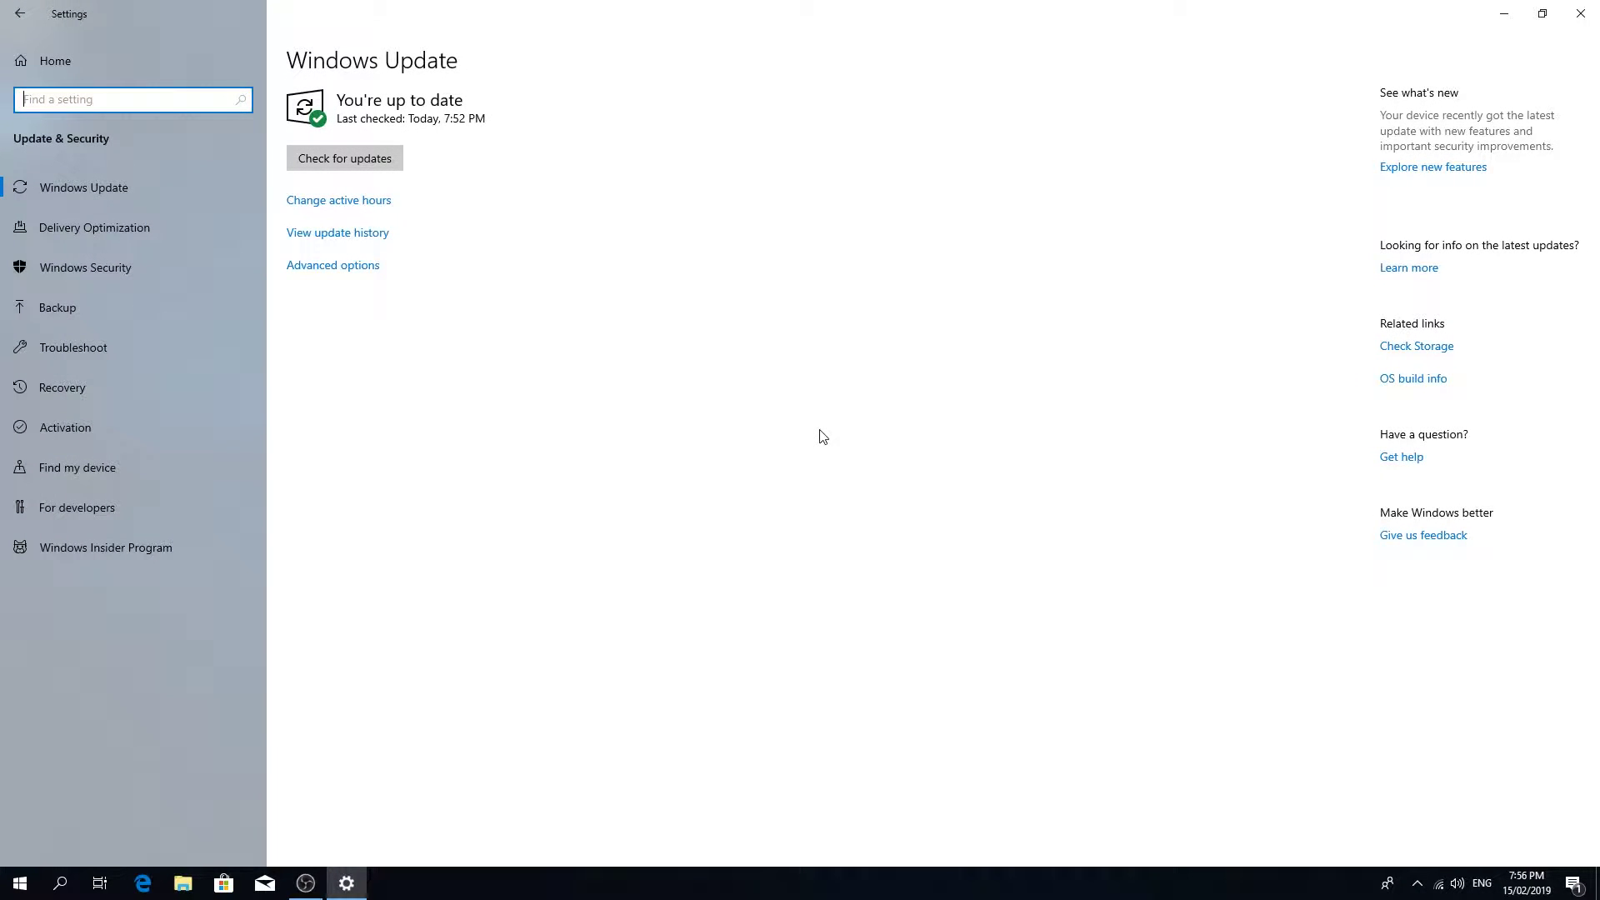
pyautogui.click(341, 160)
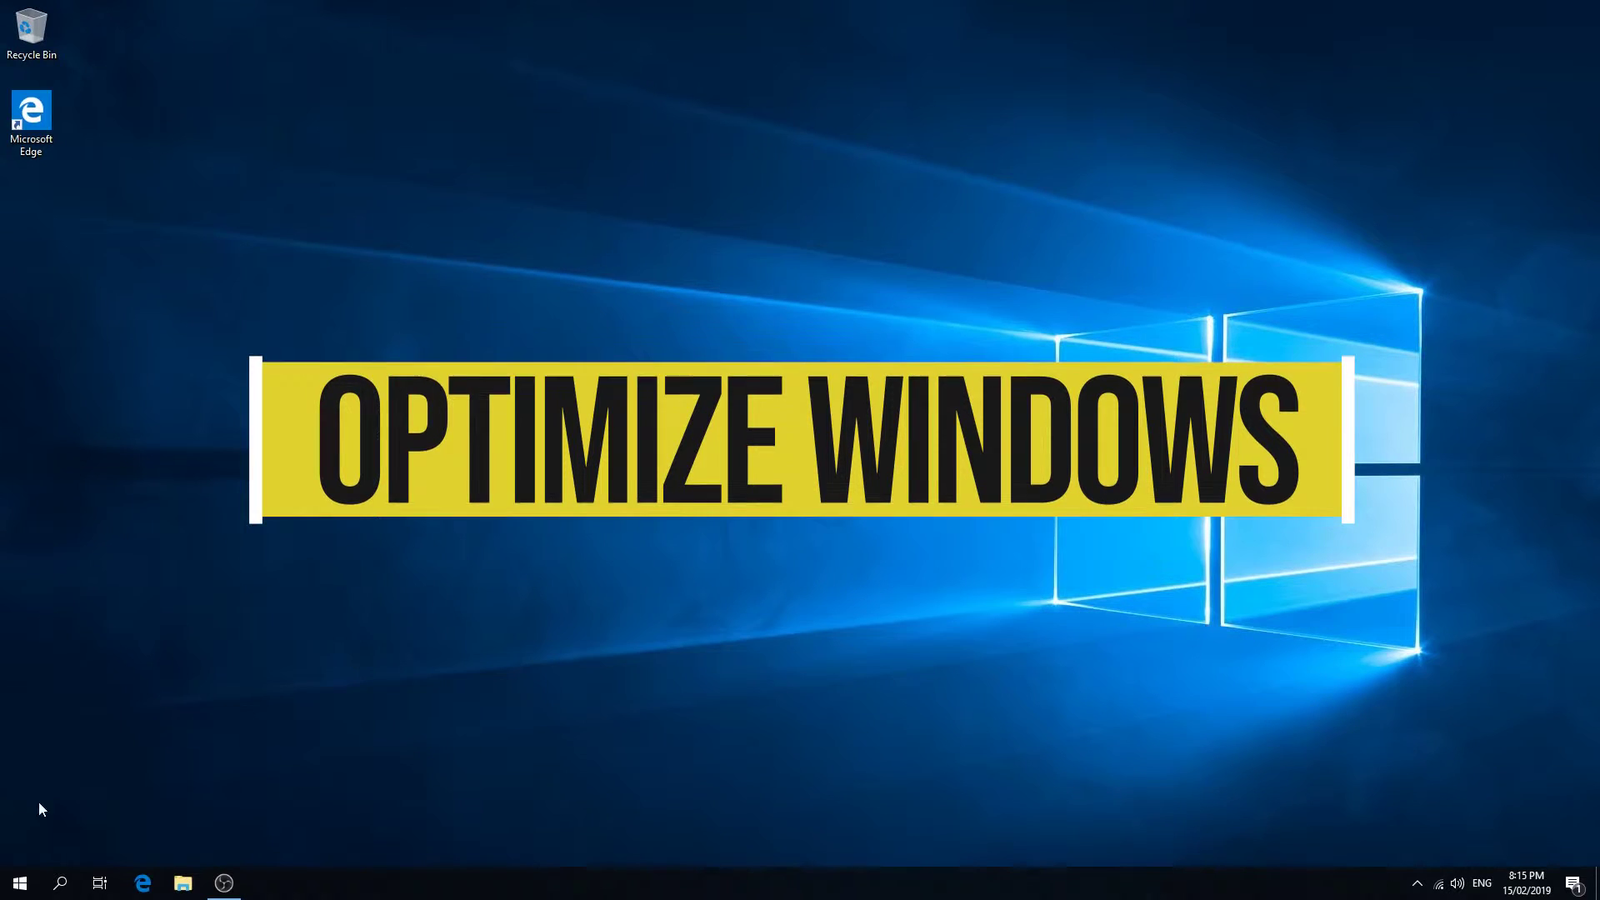
# Search 'advanced' to reach System Properties and its Performance settings
pyautogui.click(20, 882)
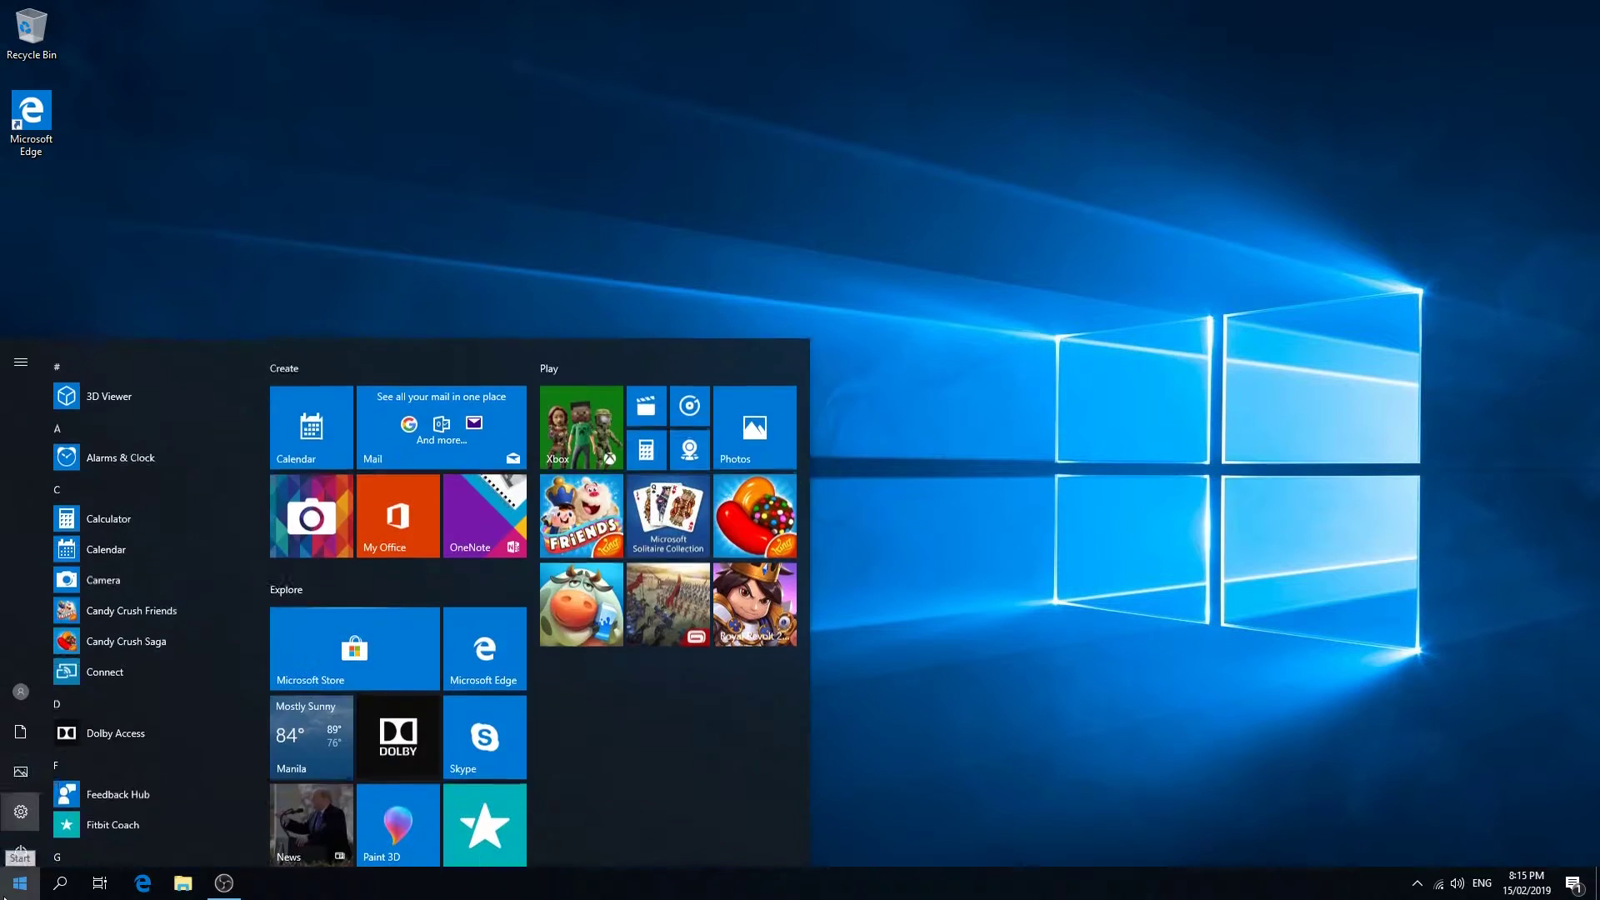
pyautogui.write('advanced')
pyautogui.press('Return')
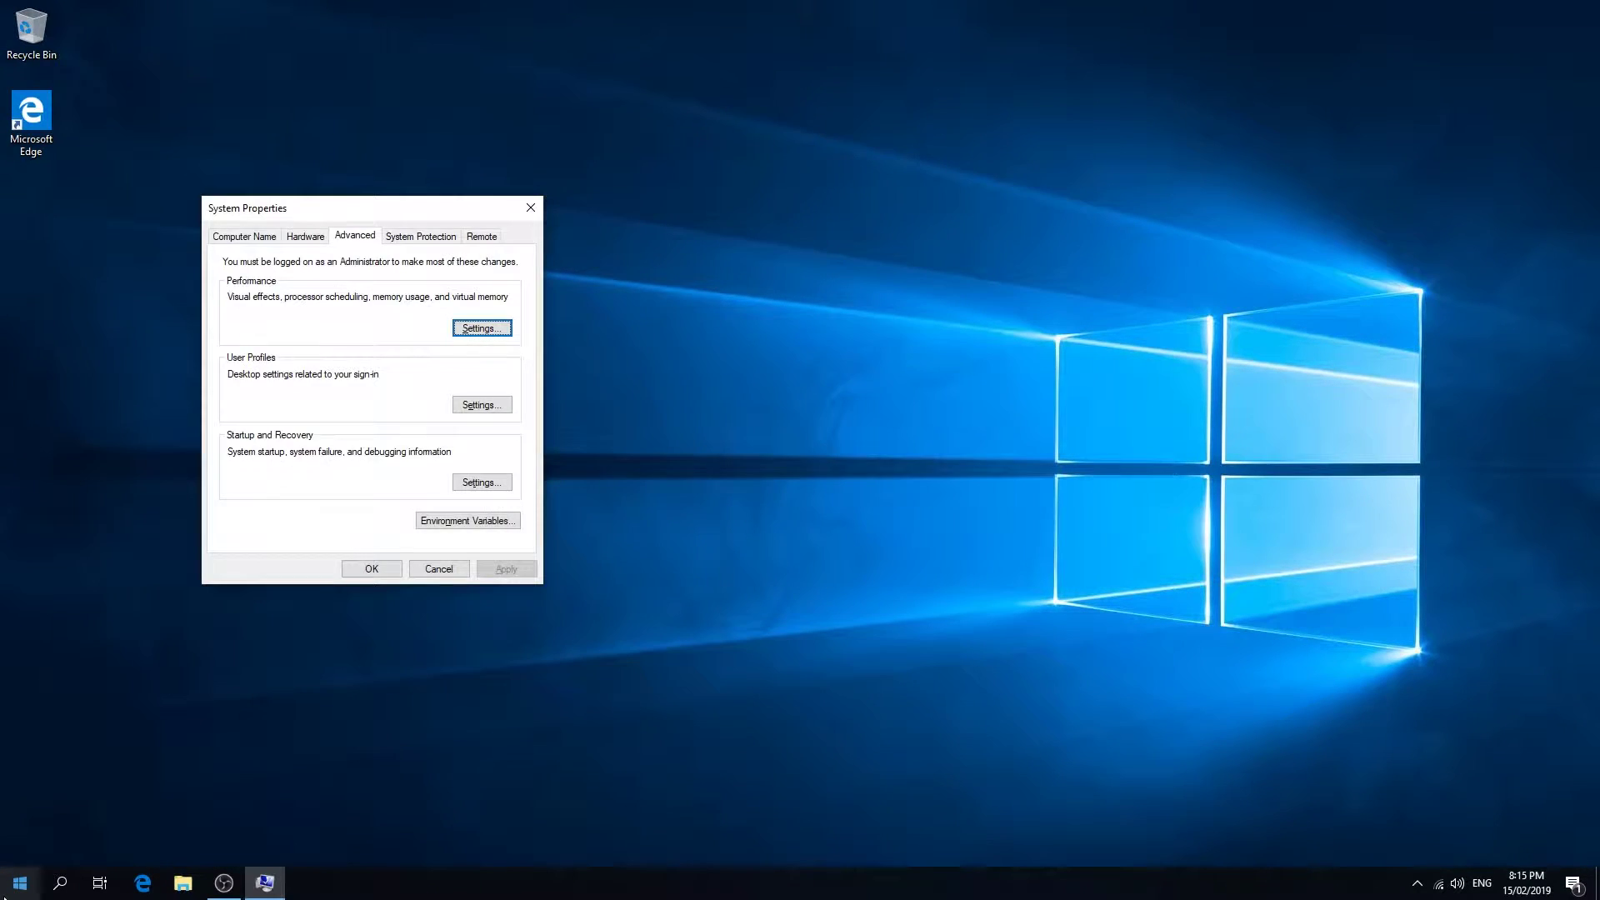
pyautogui.moveTo(336, 215); pyautogui.dragTo(755, 226)
pyautogui.click(899, 343)
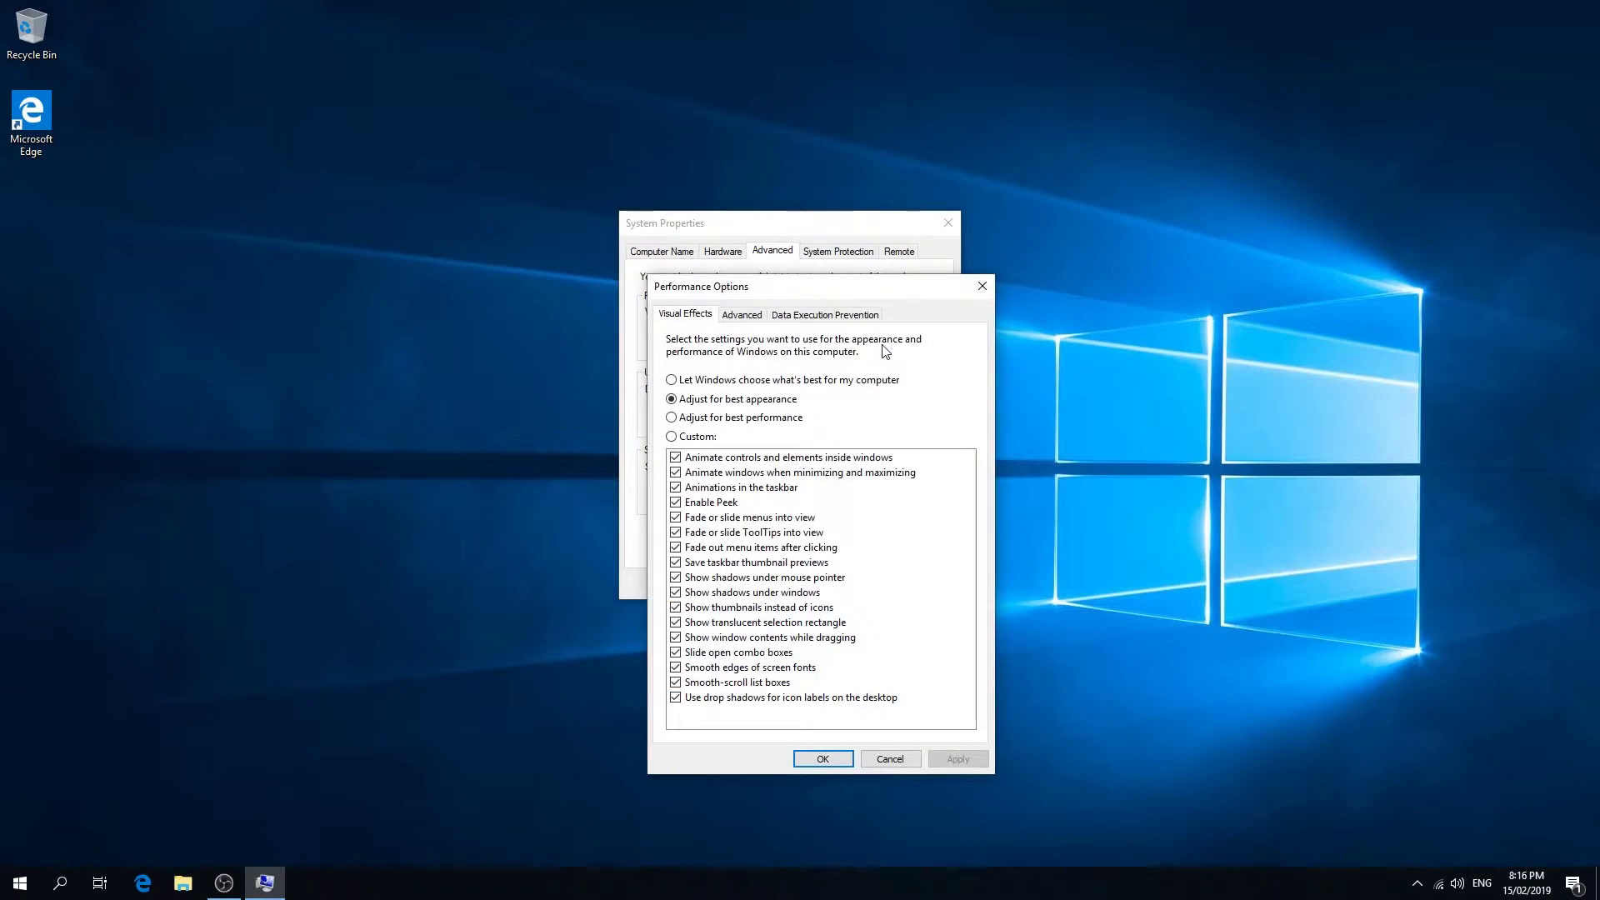
# Disable animations, fade and slide effects, window shadows, translucent selection and drag contents, then save
pyautogui.click(676, 457)
pyautogui.click(675, 472)
pyautogui.click(675, 487)
pyautogui.click(677, 518)
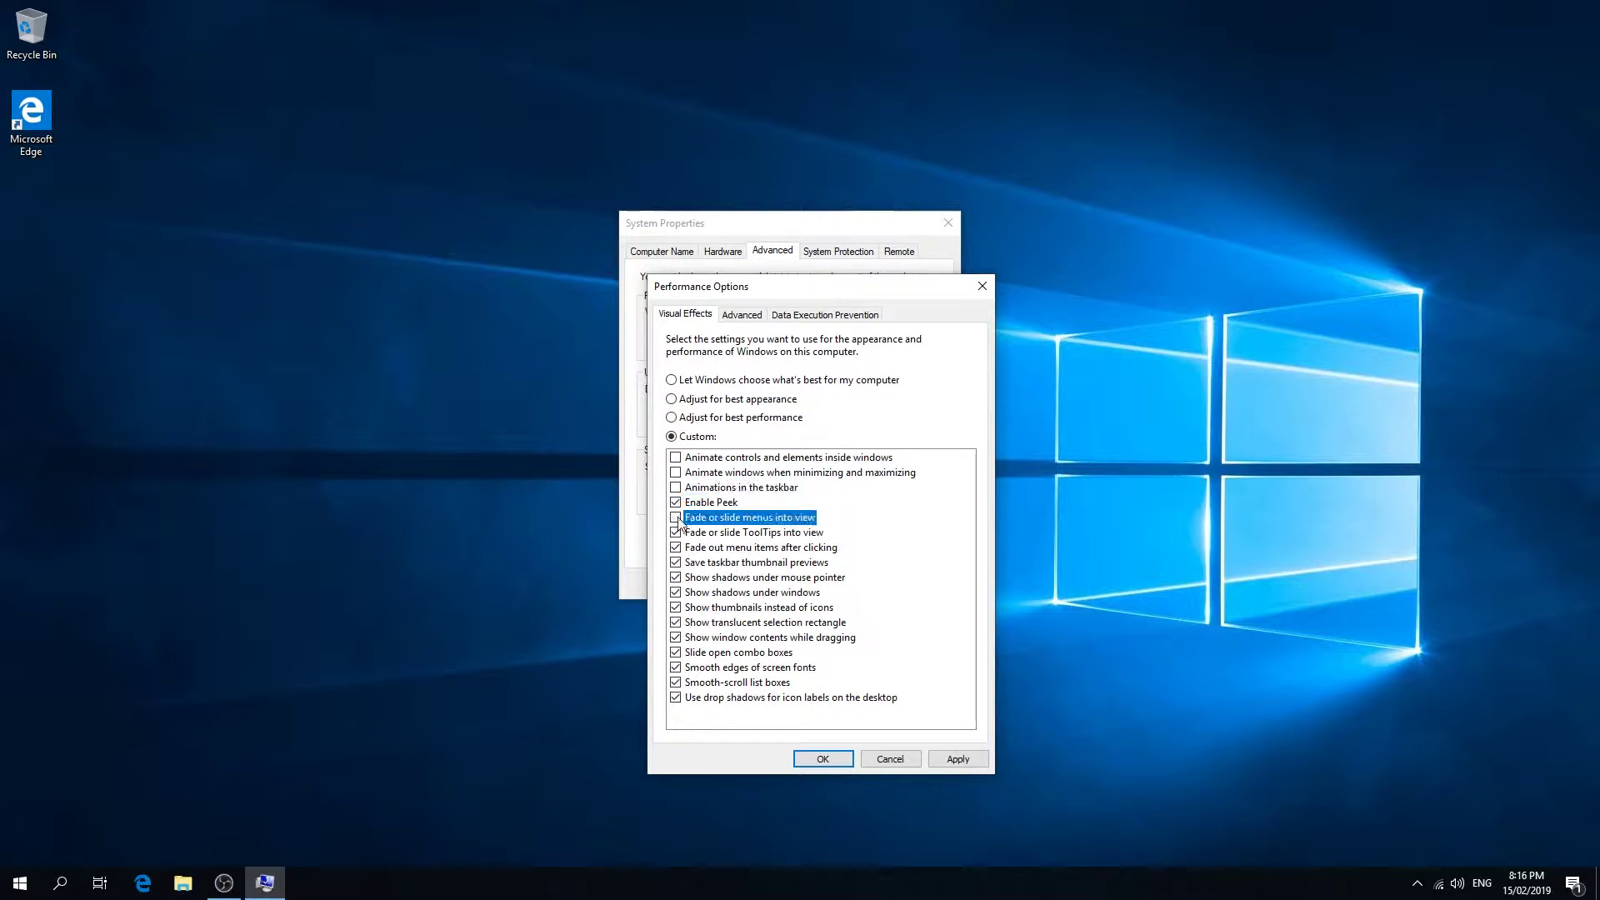
pyautogui.click(675, 533)
pyautogui.click(675, 547)
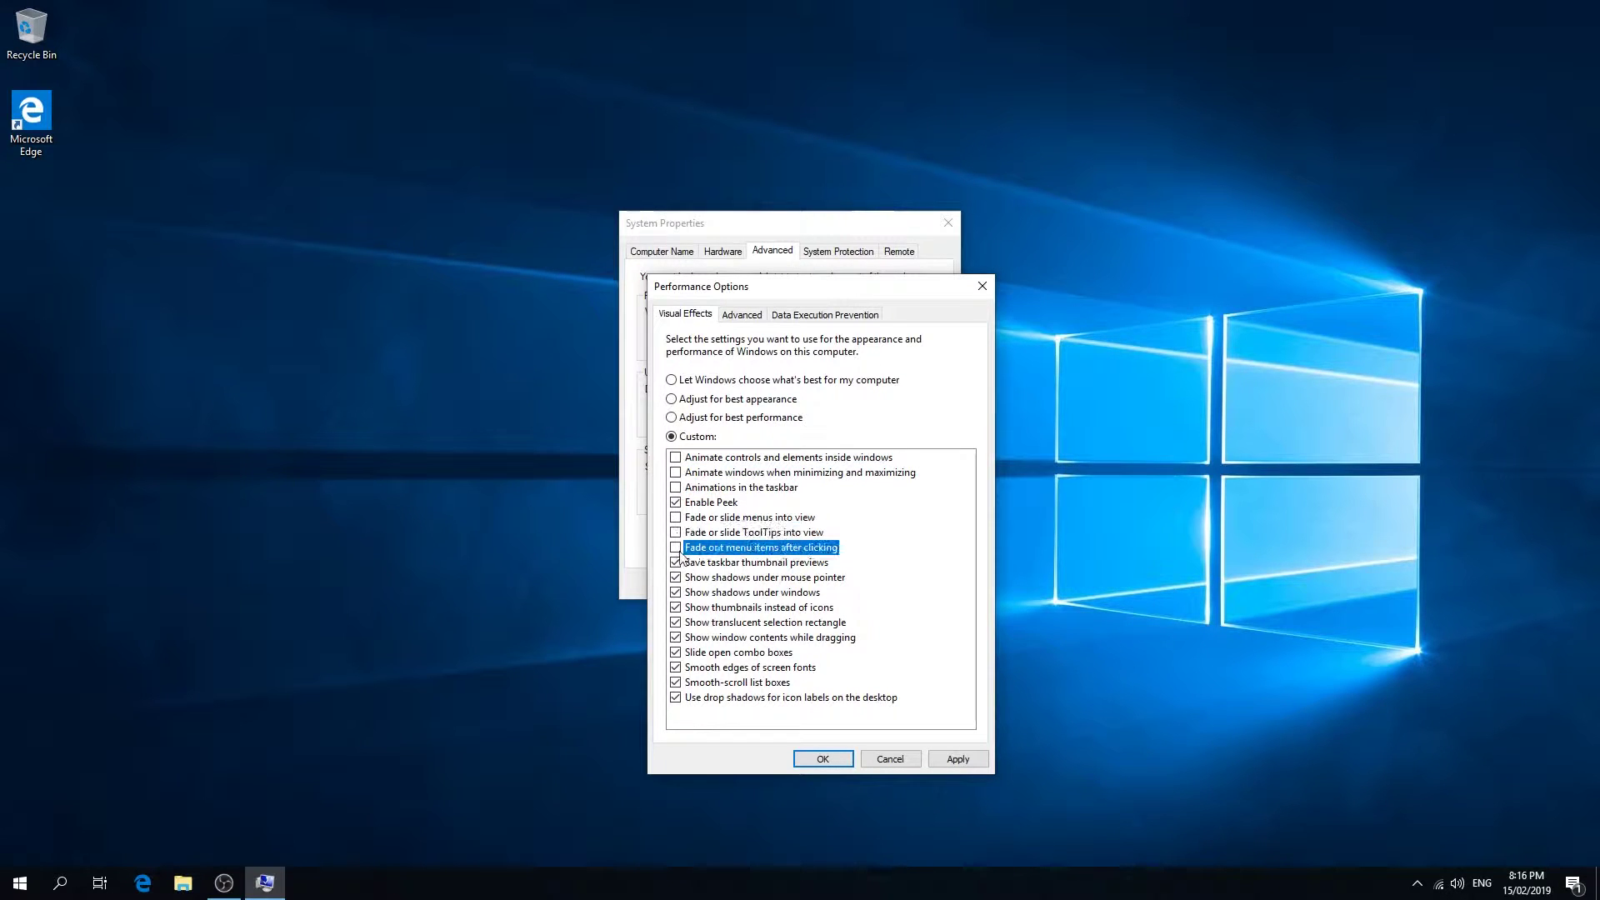
pyautogui.click(676, 592)
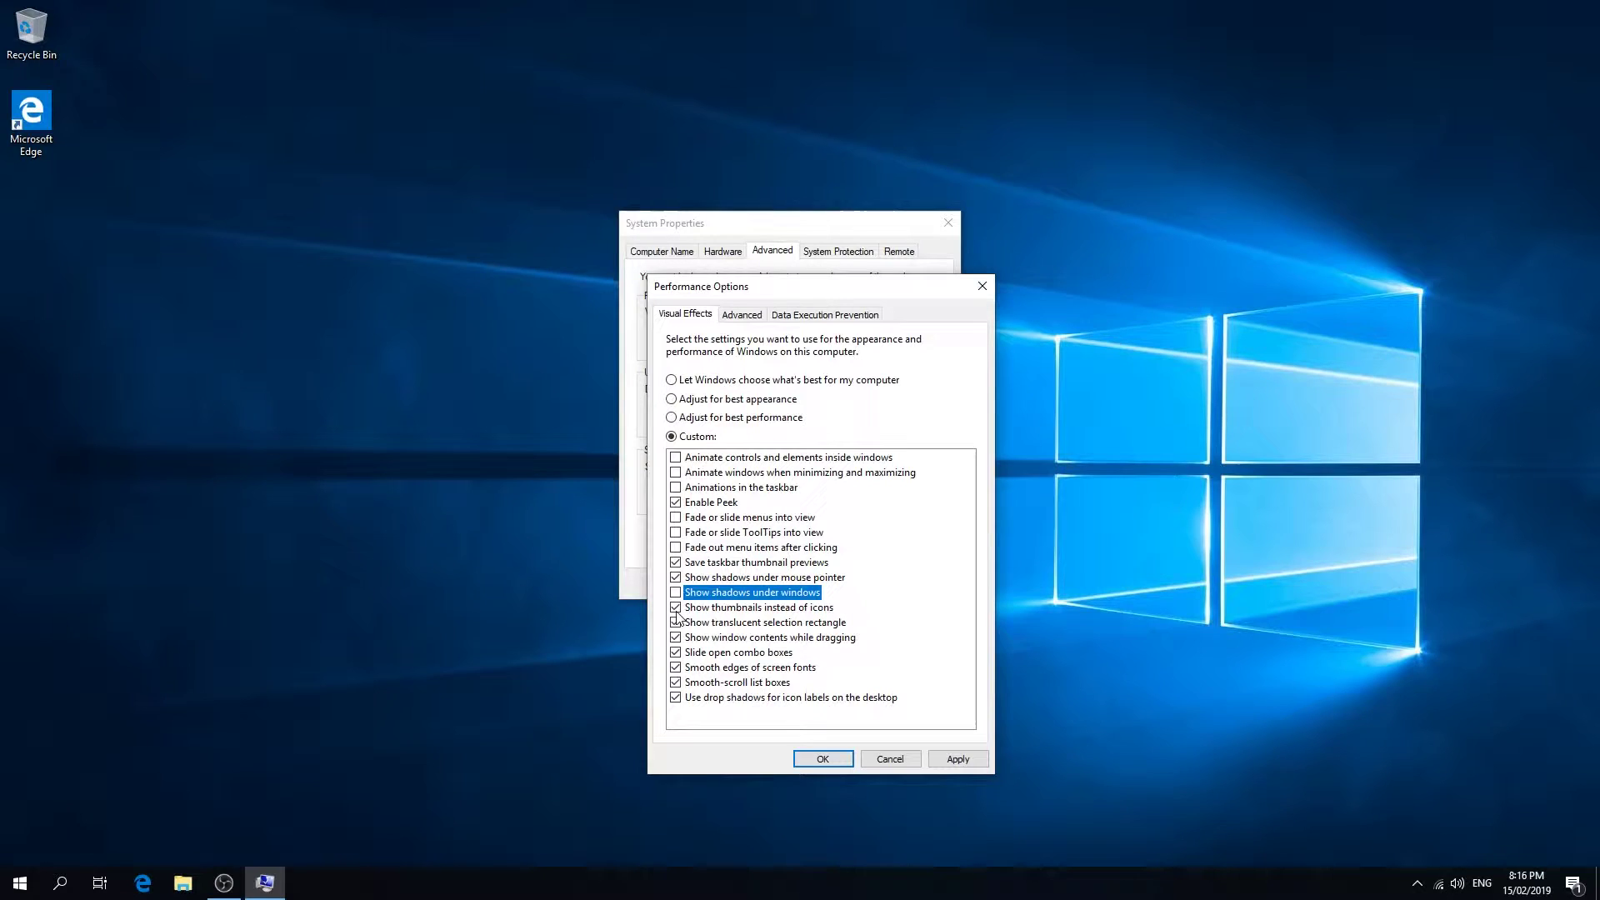
pyautogui.click(676, 622)
pyautogui.click(676, 638)
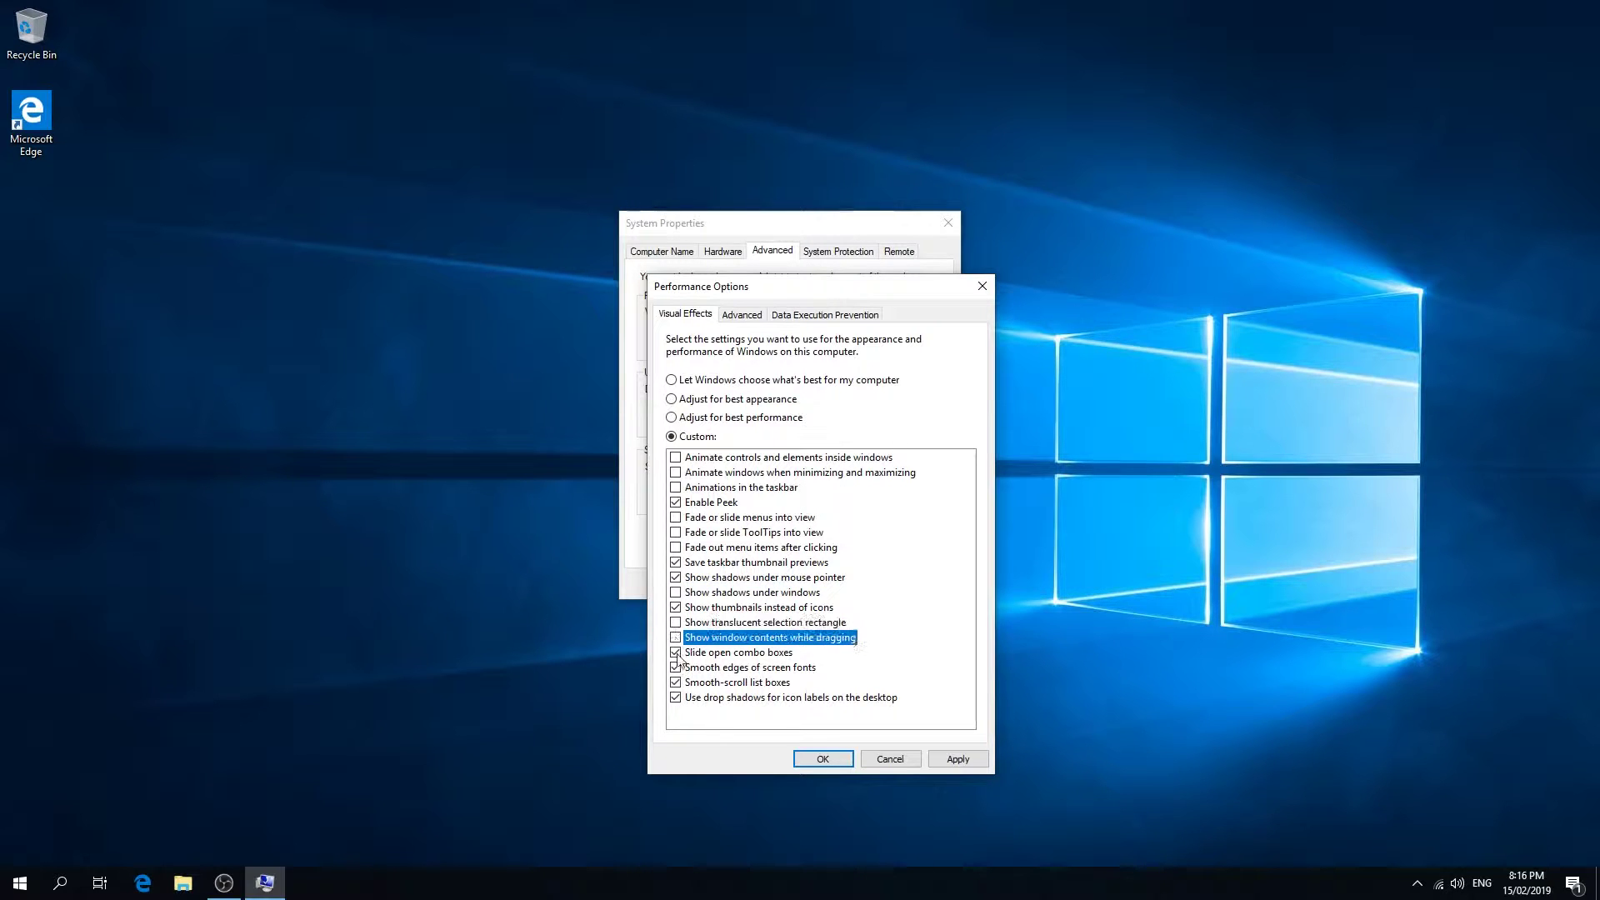
pyautogui.click(819, 758)
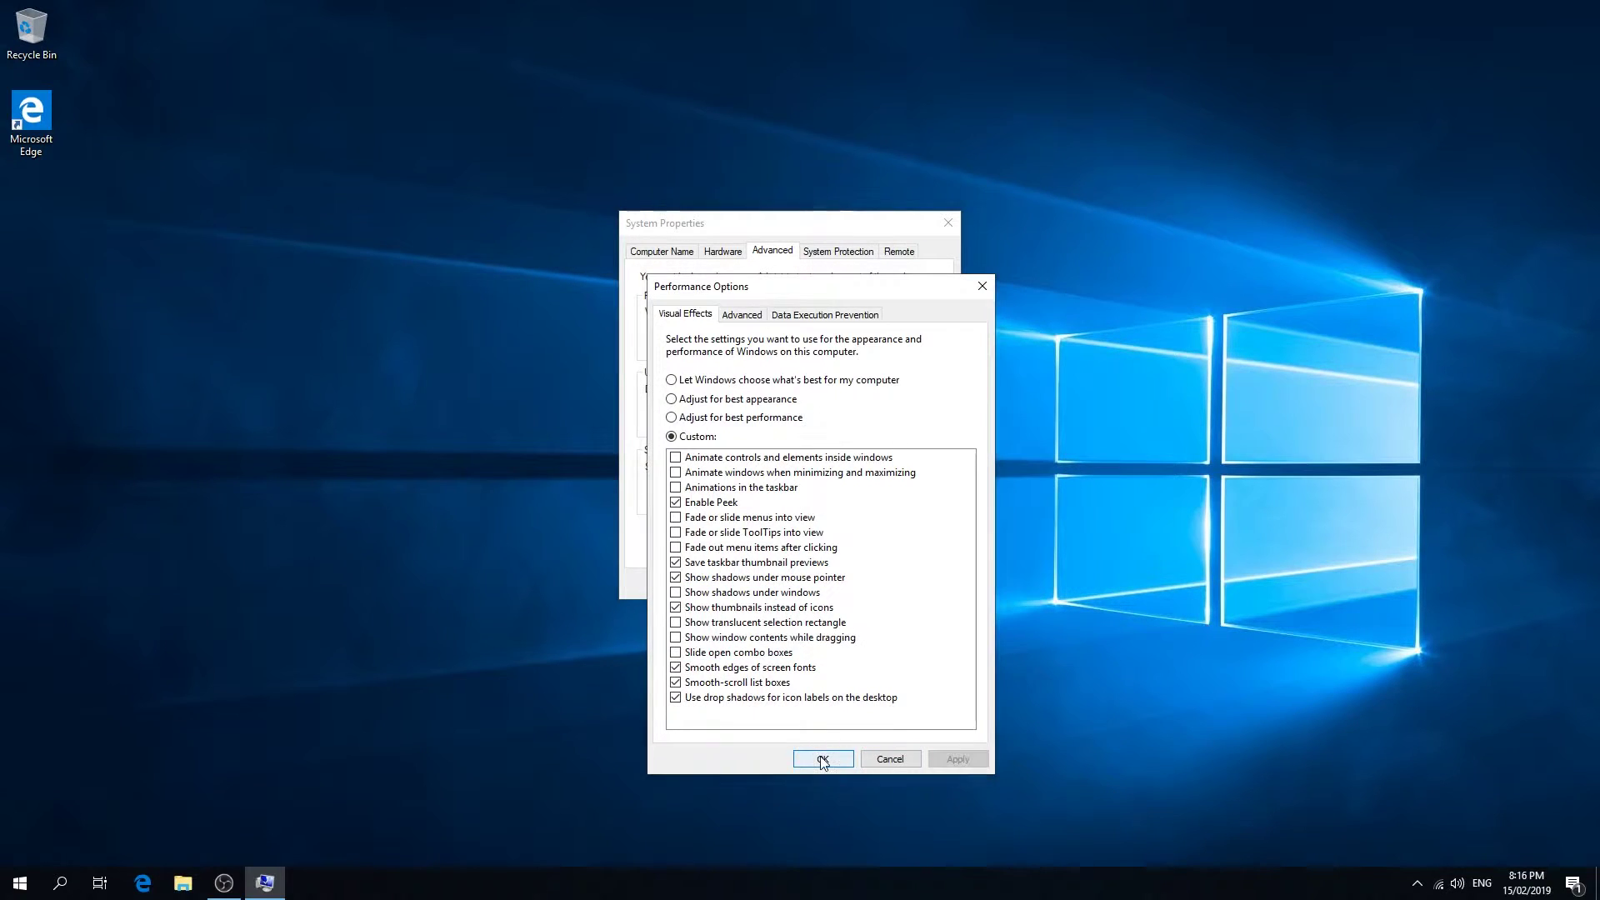
# Review User Profiles, untick the operating-system list display in Startup and Recovery, and save
pyautogui.click(899, 419)
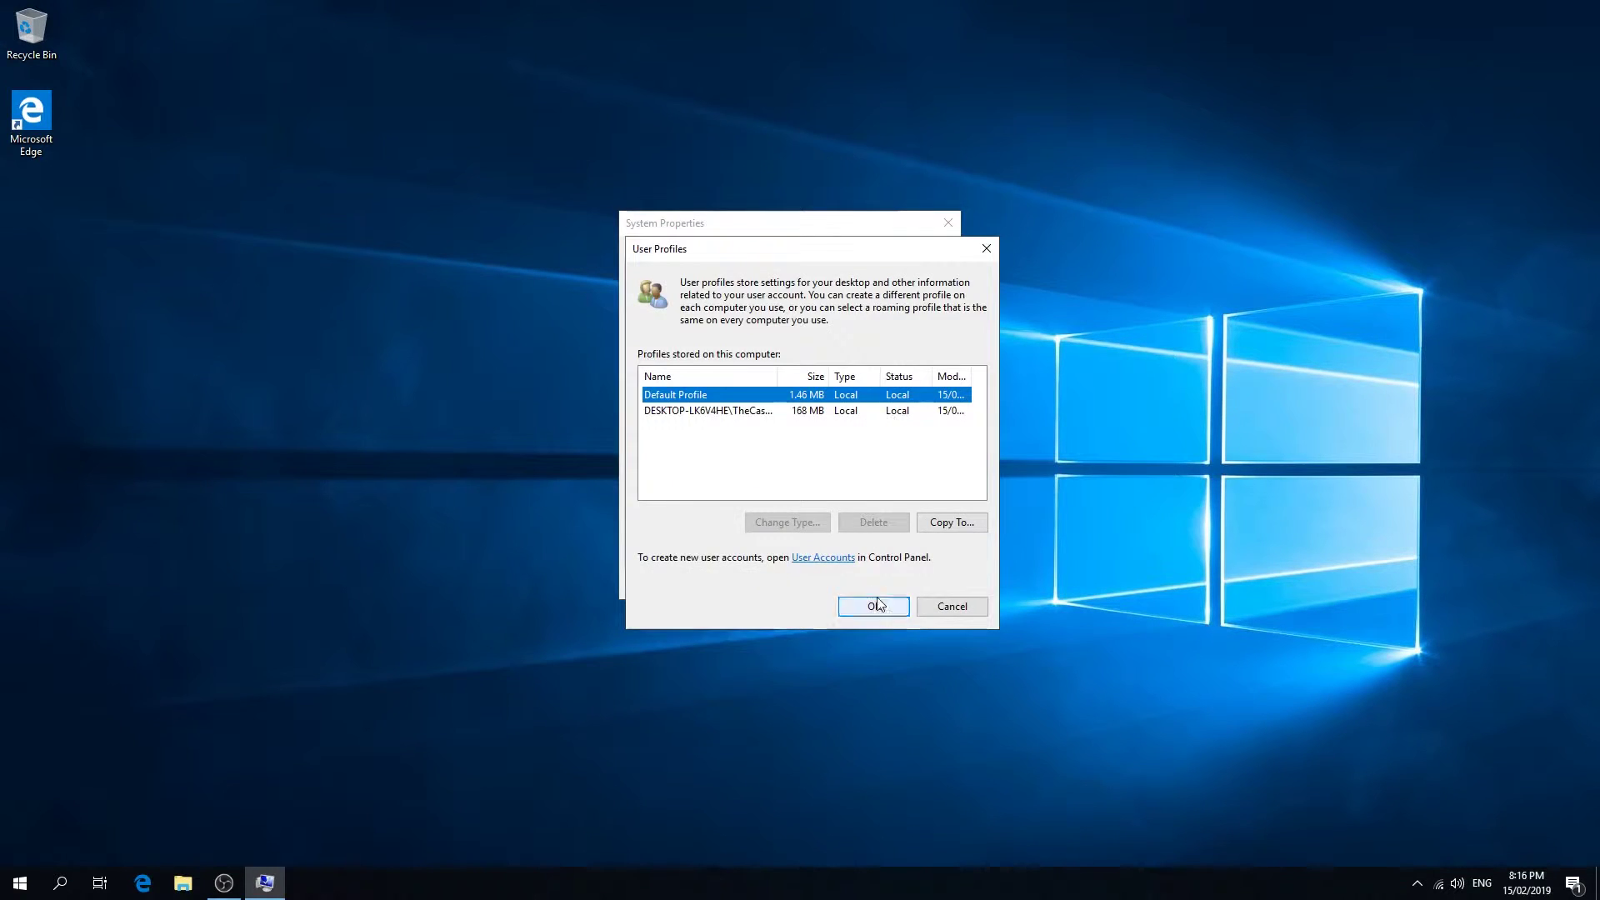
pyautogui.click(873, 607)
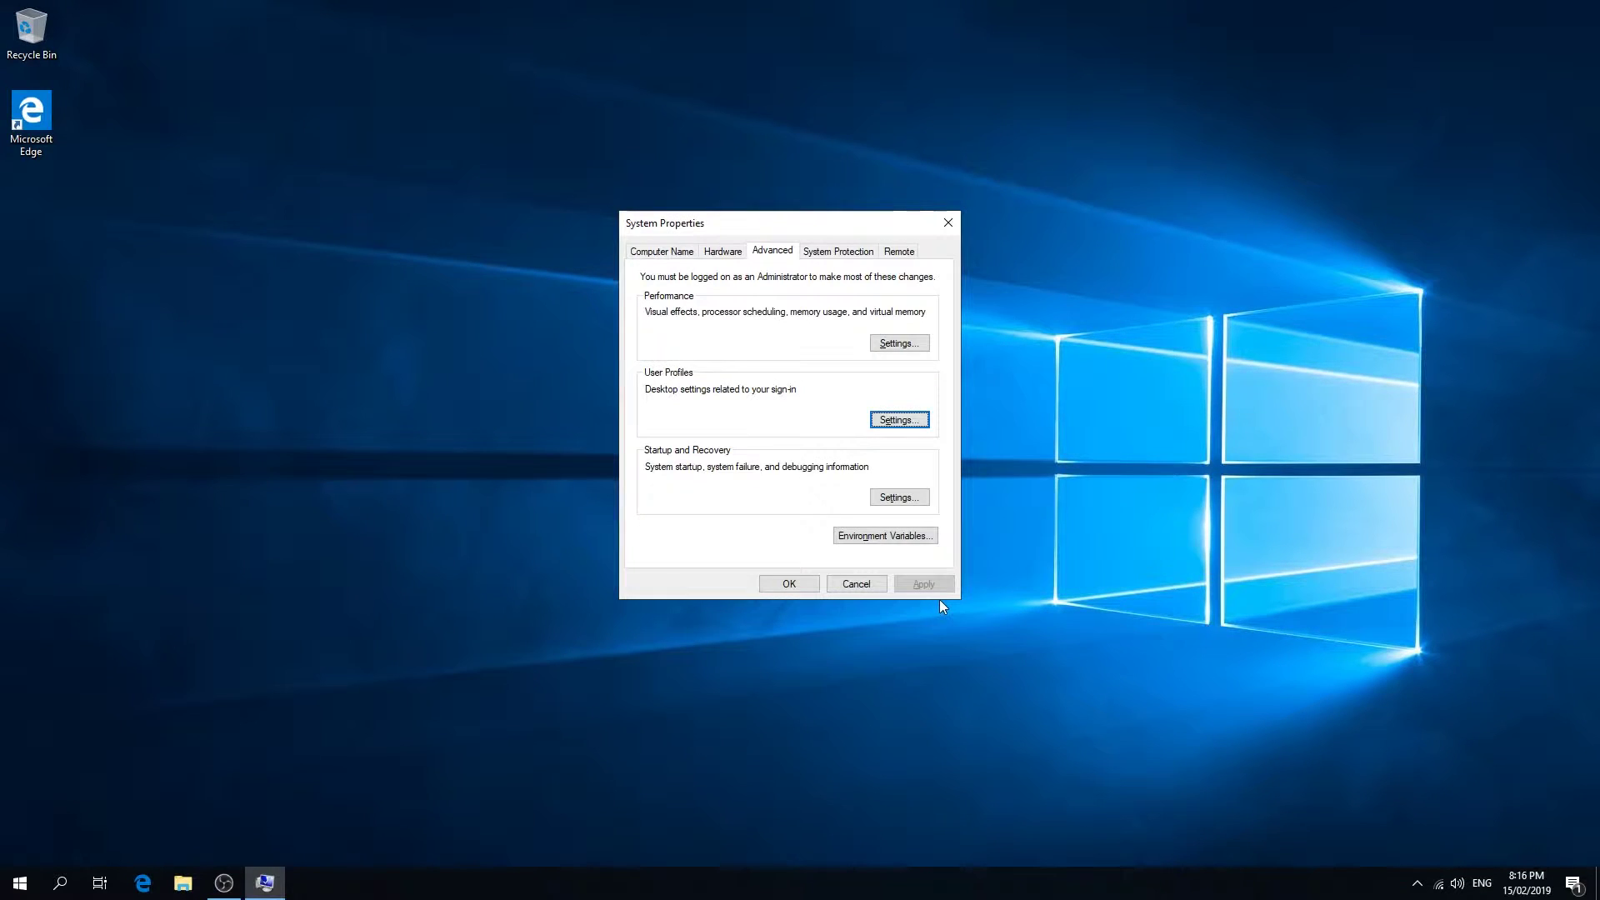
pyautogui.click(900, 498)
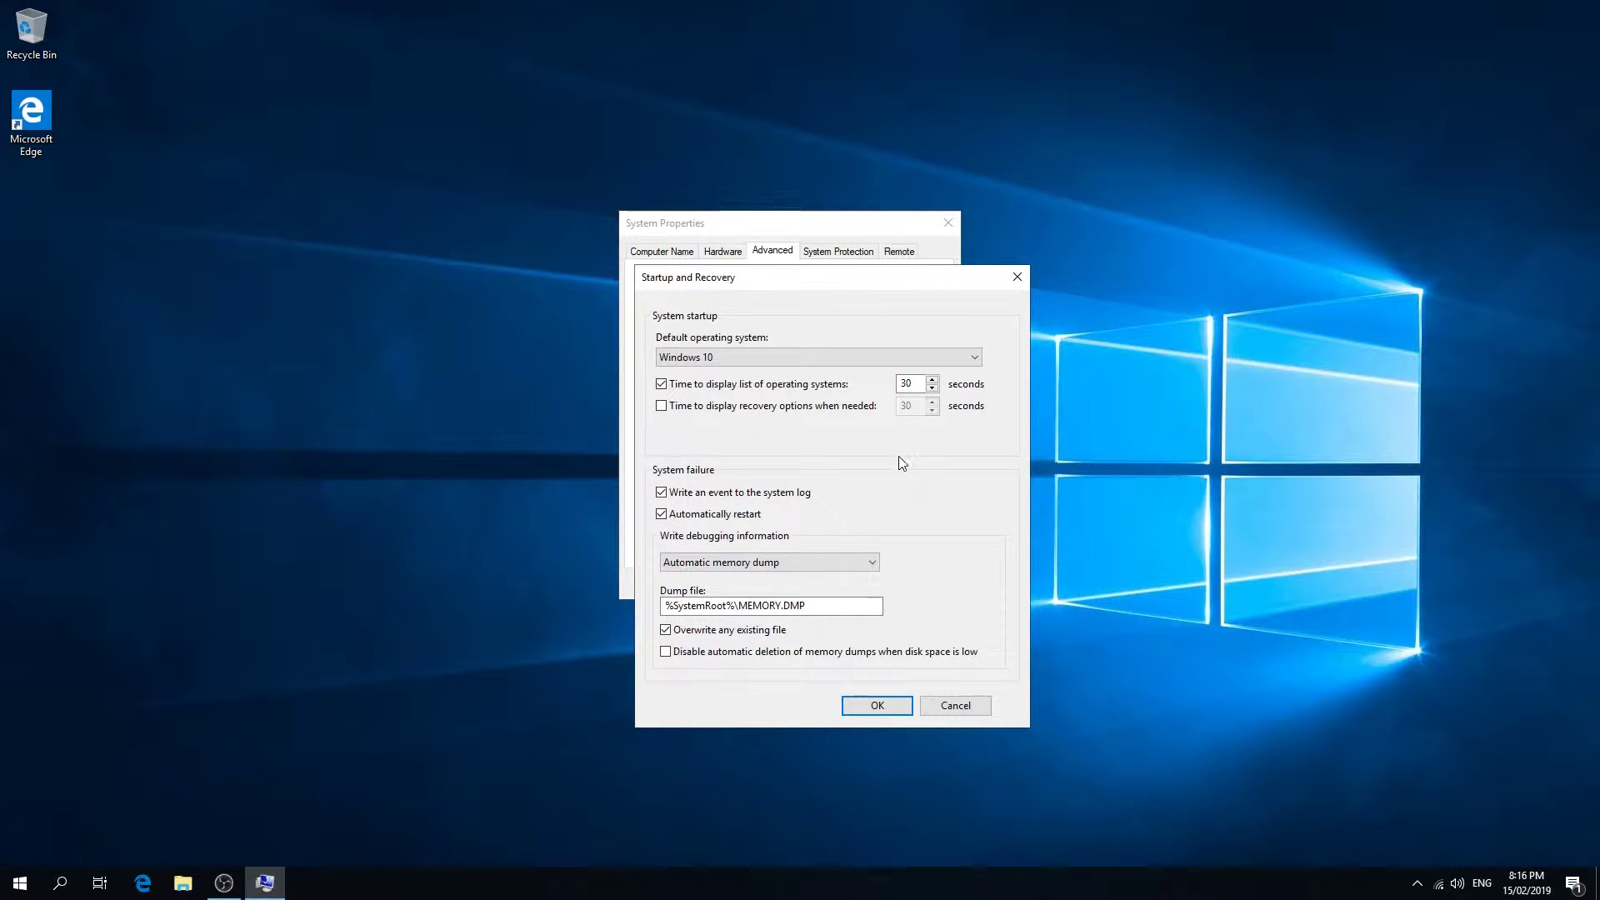
pyautogui.click(762, 385)
pyautogui.click(875, 706)
pyautogui.click(787, 584)
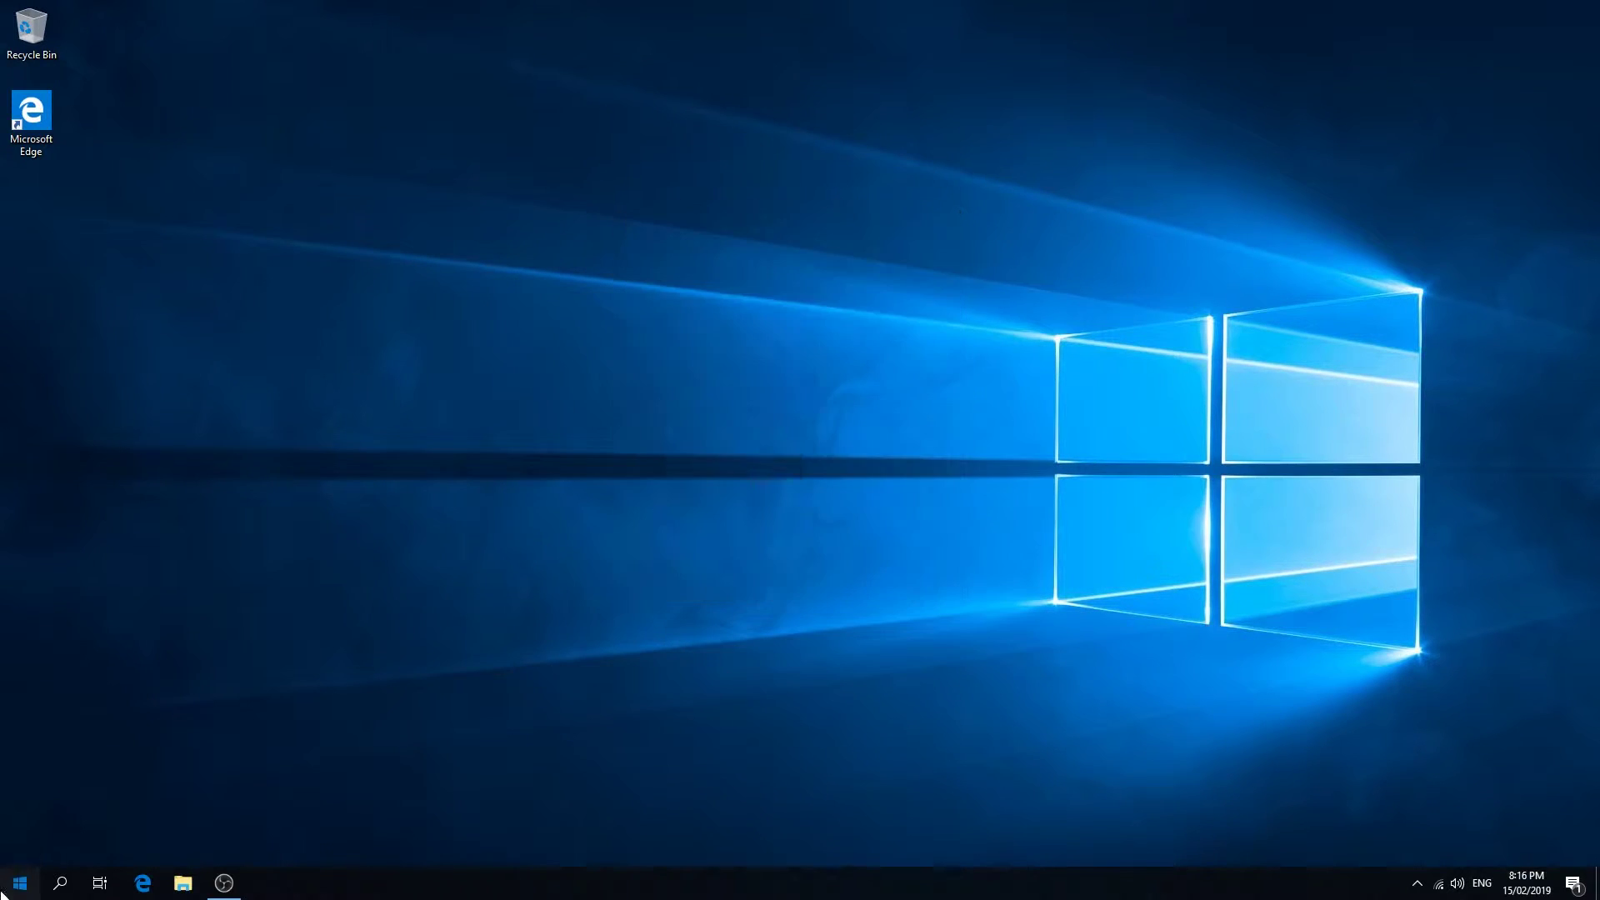
pyautogui.click(8, 887)
# In Privacy, turn off website language access, app-launch tracking and suggested Settings content
pyautogui.click(19, 807)
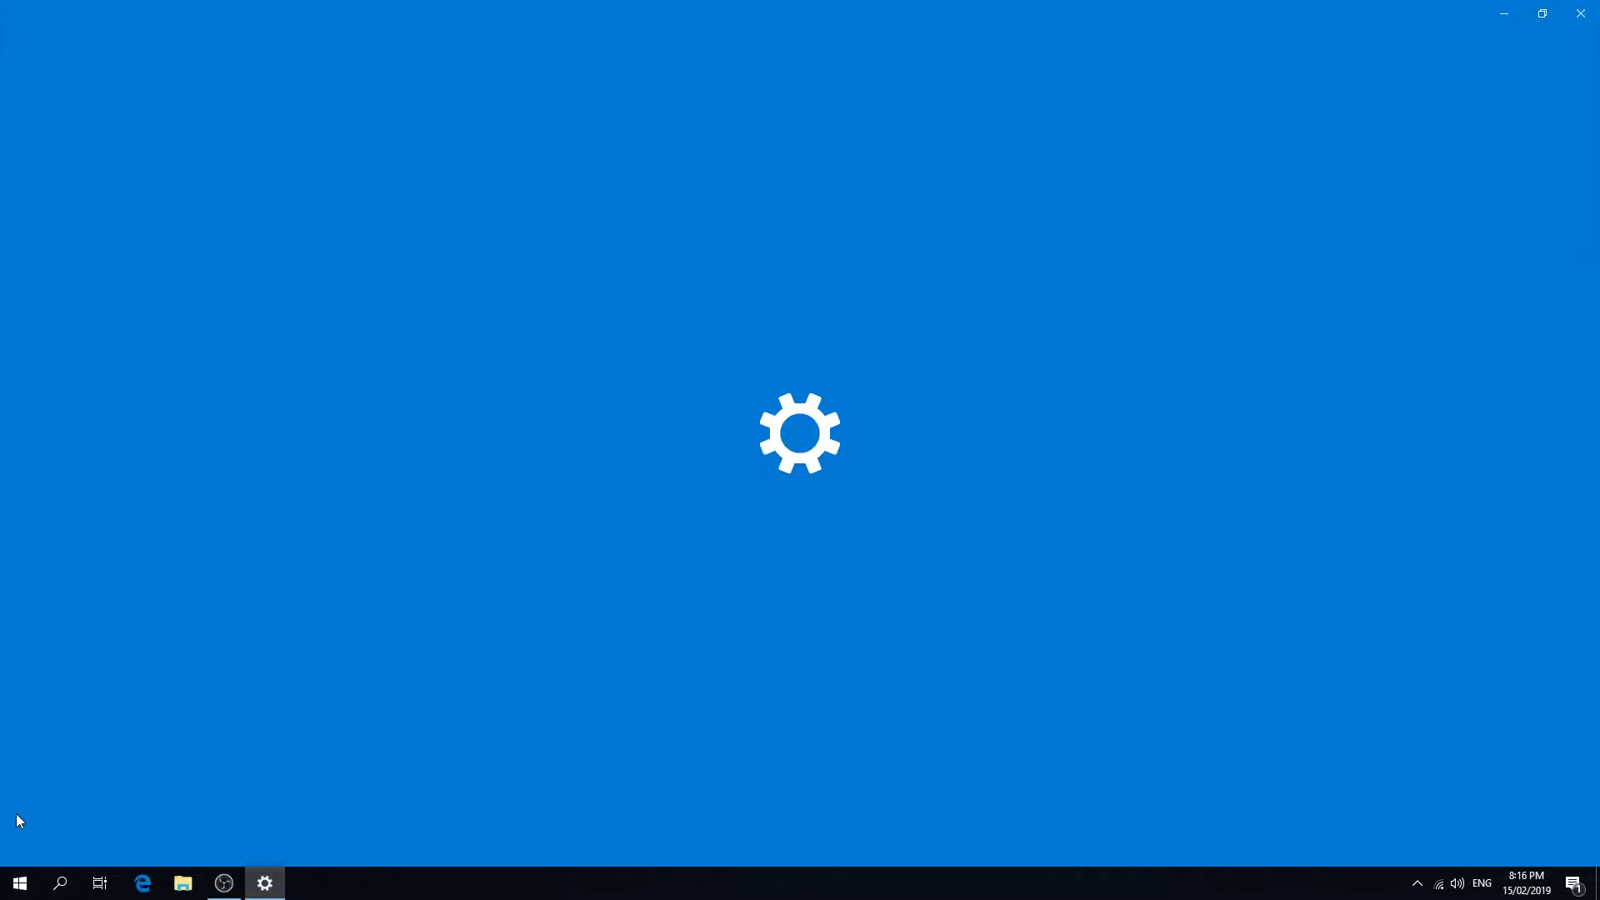
pyautogui.click(325, 370)
pyautogui.click(304, 245)
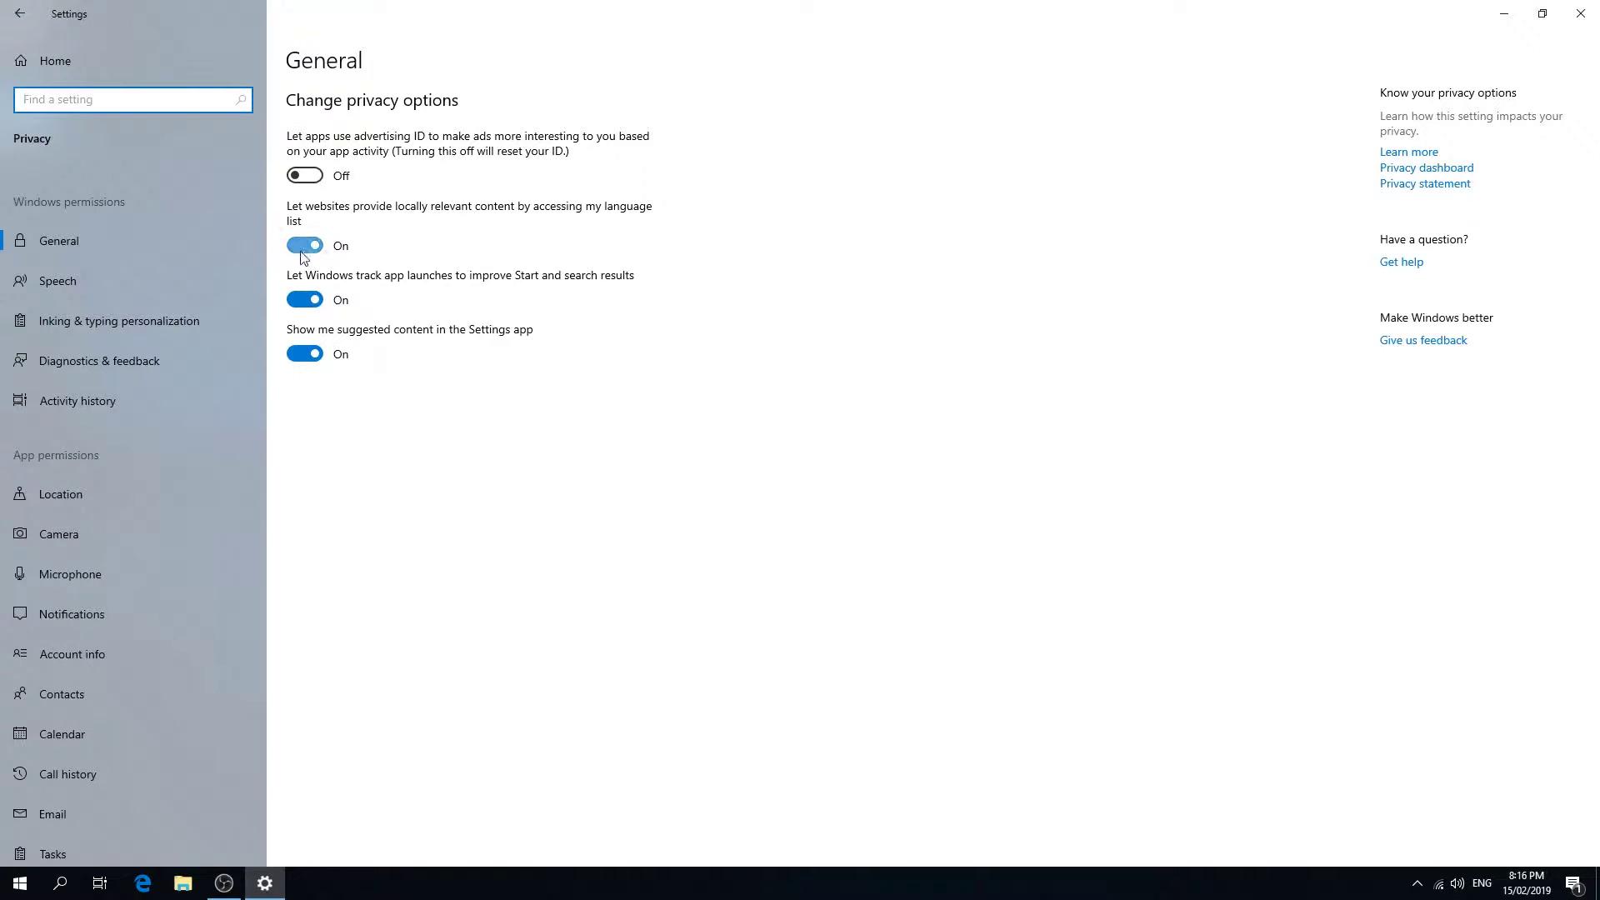
pyautogui.click(304, 299)
pyautogui.click(305, 353)
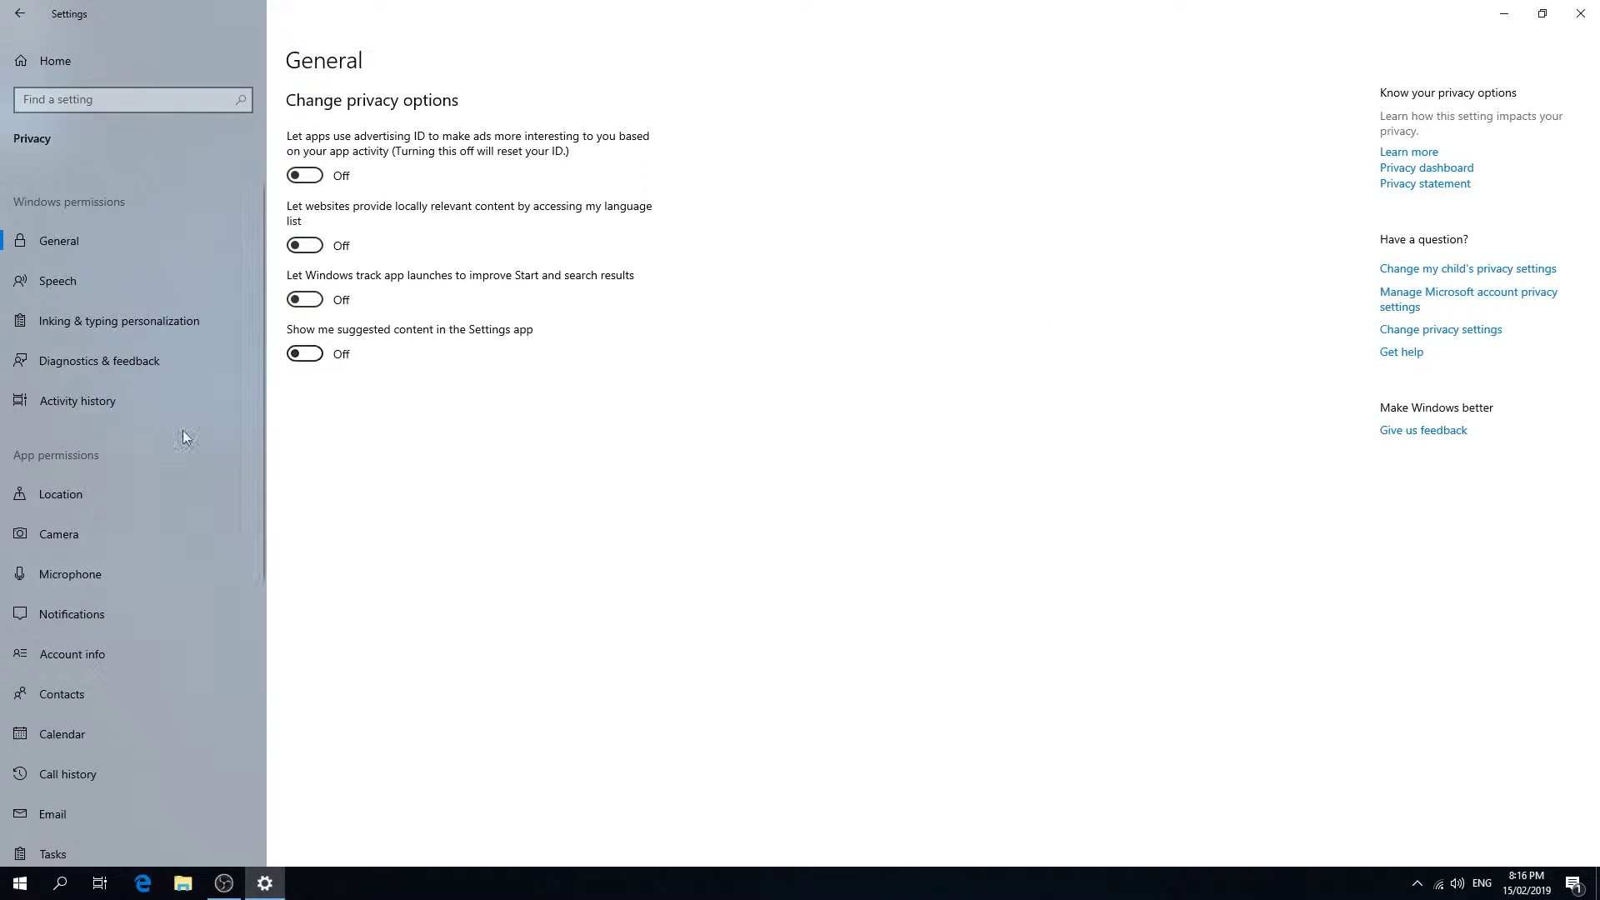
# Browse the Location, Camera and Notifications privacy pages
pyautogui.click(118, 495)
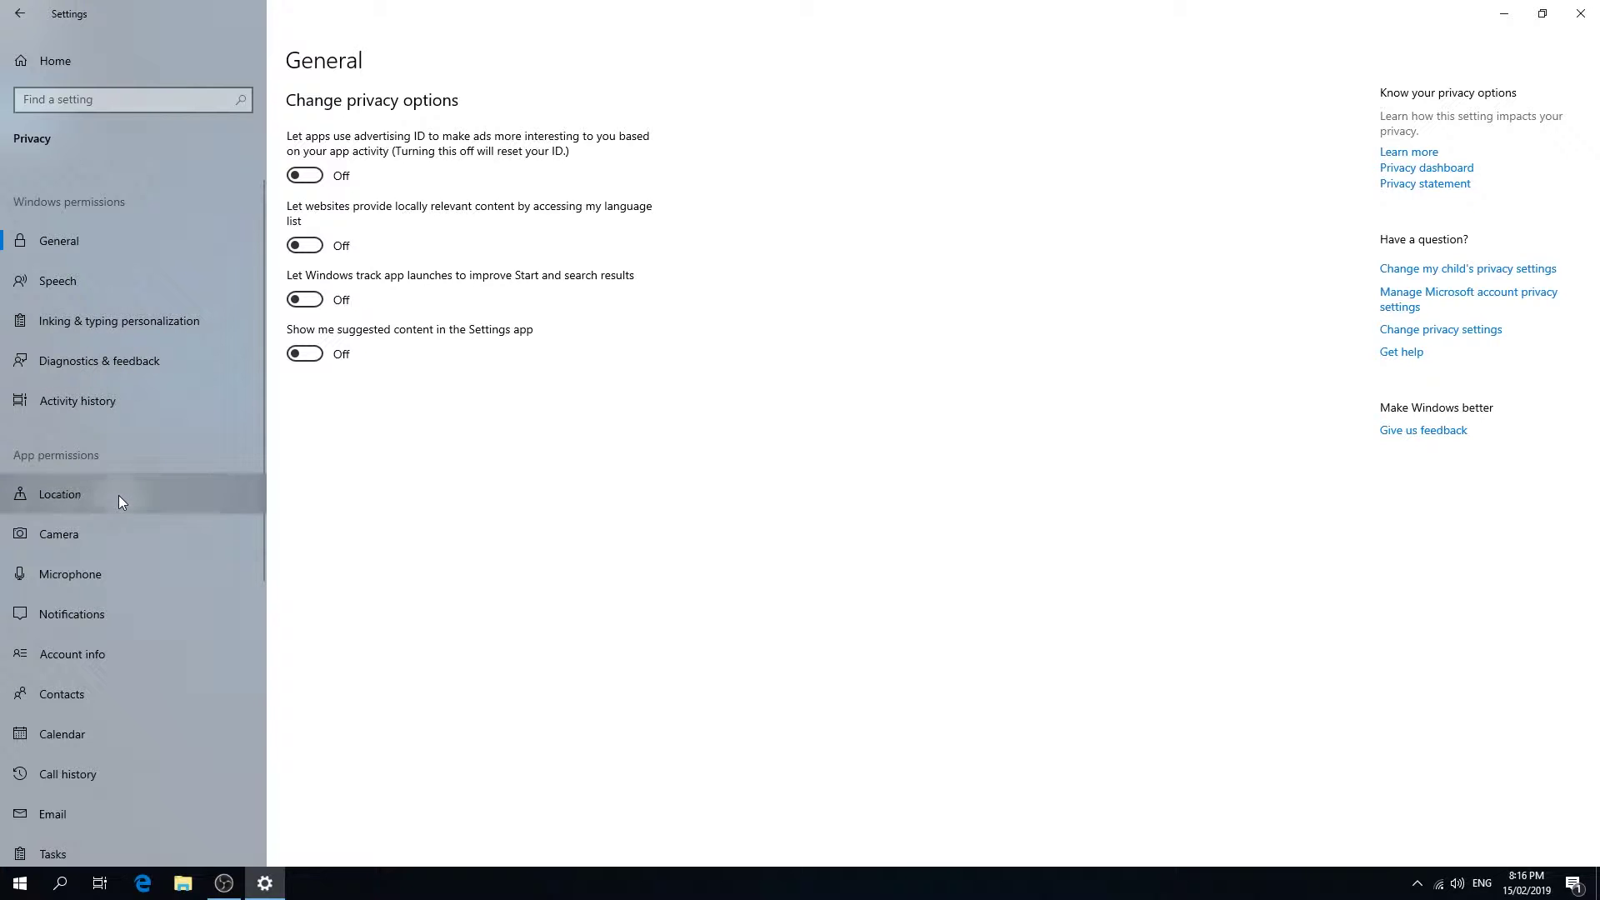
pyautogui.scroll(-7, 703, 487)
pyautogui.click(102, 521)
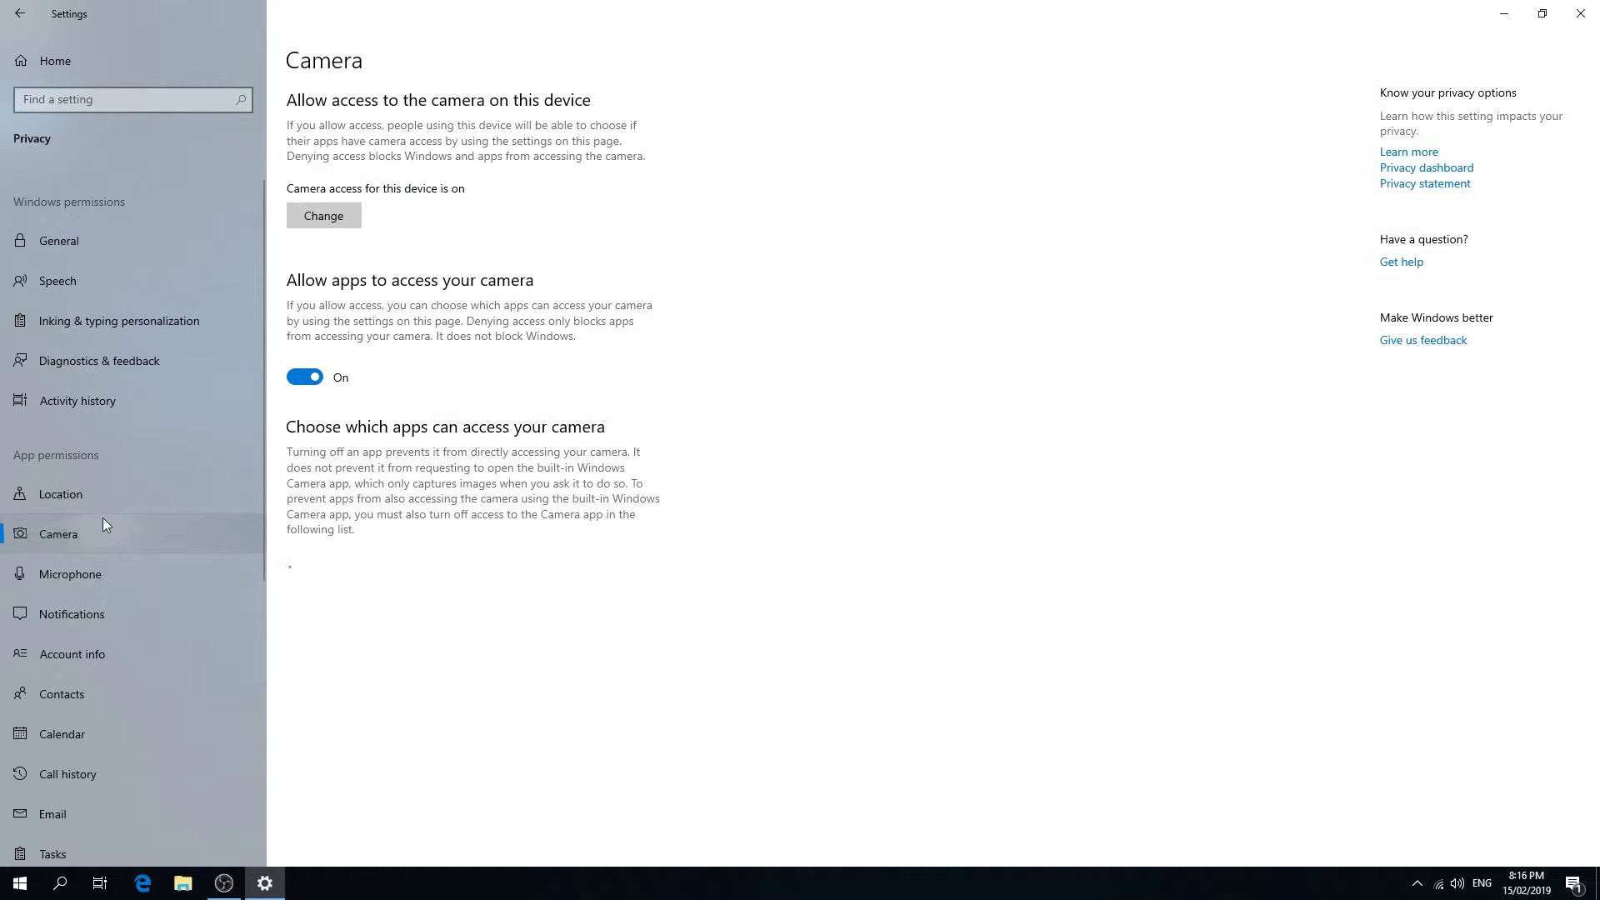
pyautogui.click(97, 618)
pyautogui.scroll(-3, 100, 621)
pyautogui.scroll(-3, 109, 617)
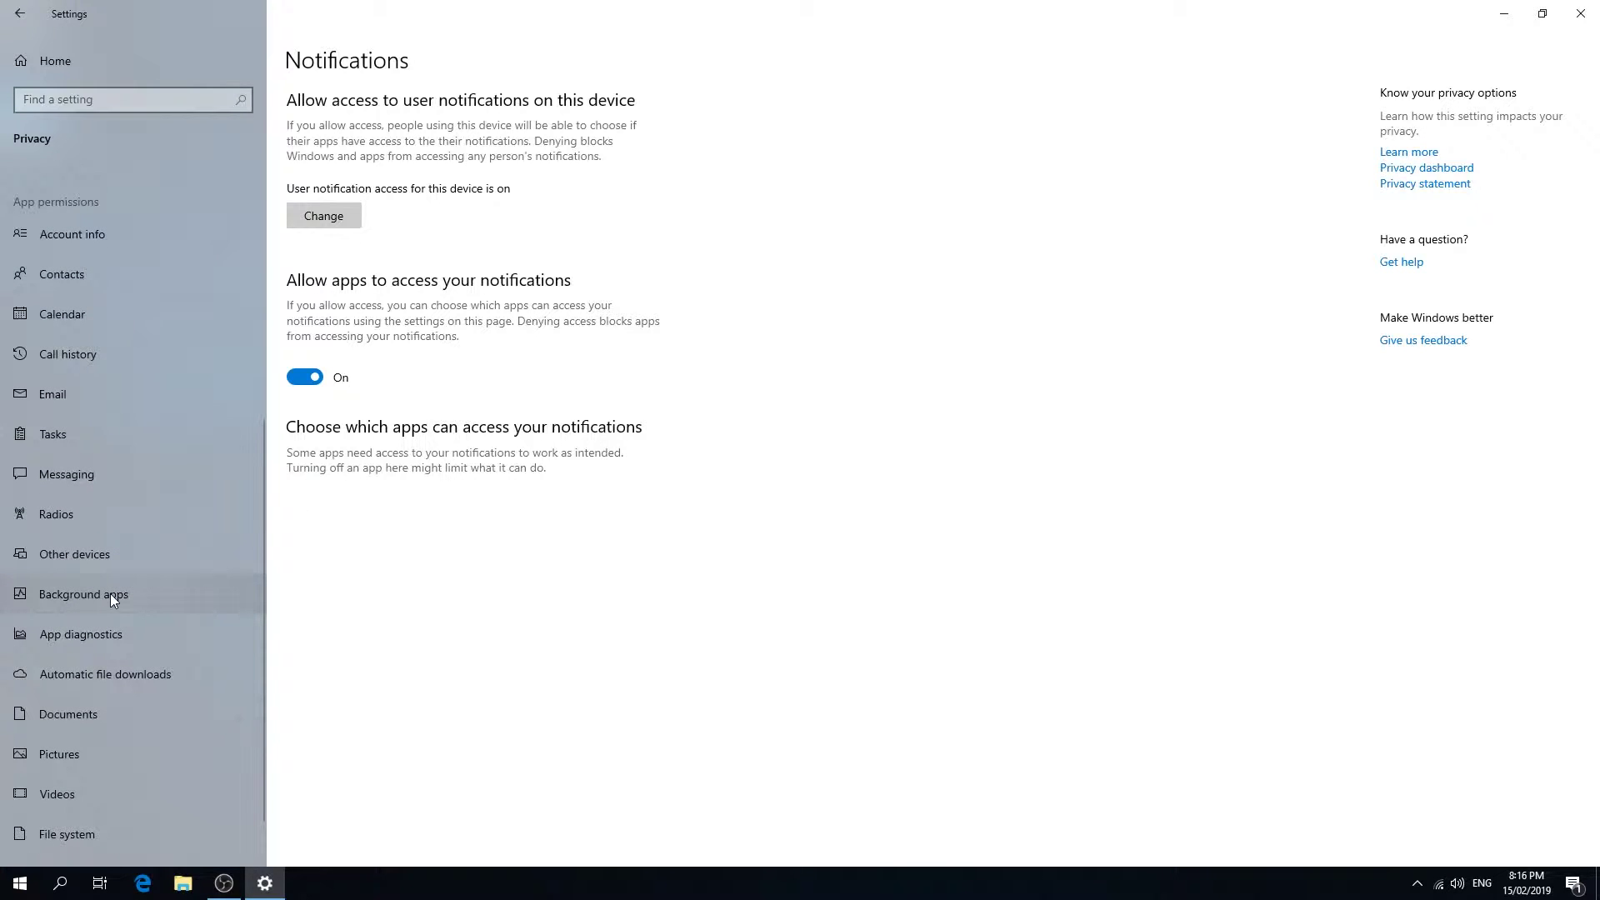
# Turn off device-wide Account info access
pyautogui.click(99, 354)
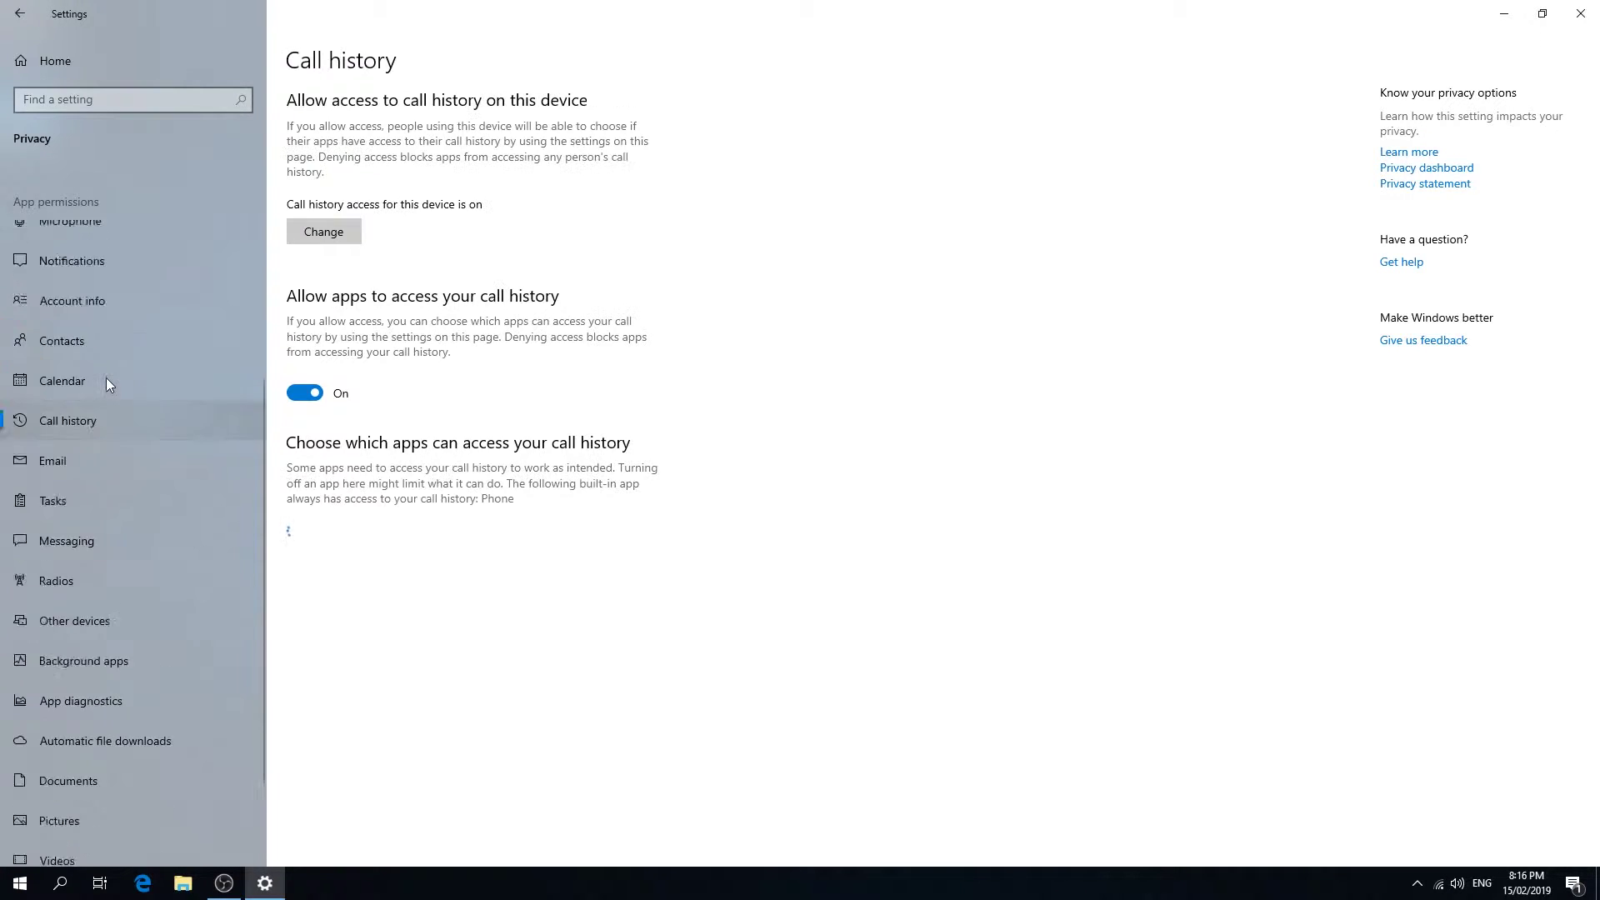
pyautogui.click(92, 521)
pyautogui.click(96, 484)
pyautogui.click(100, 444)
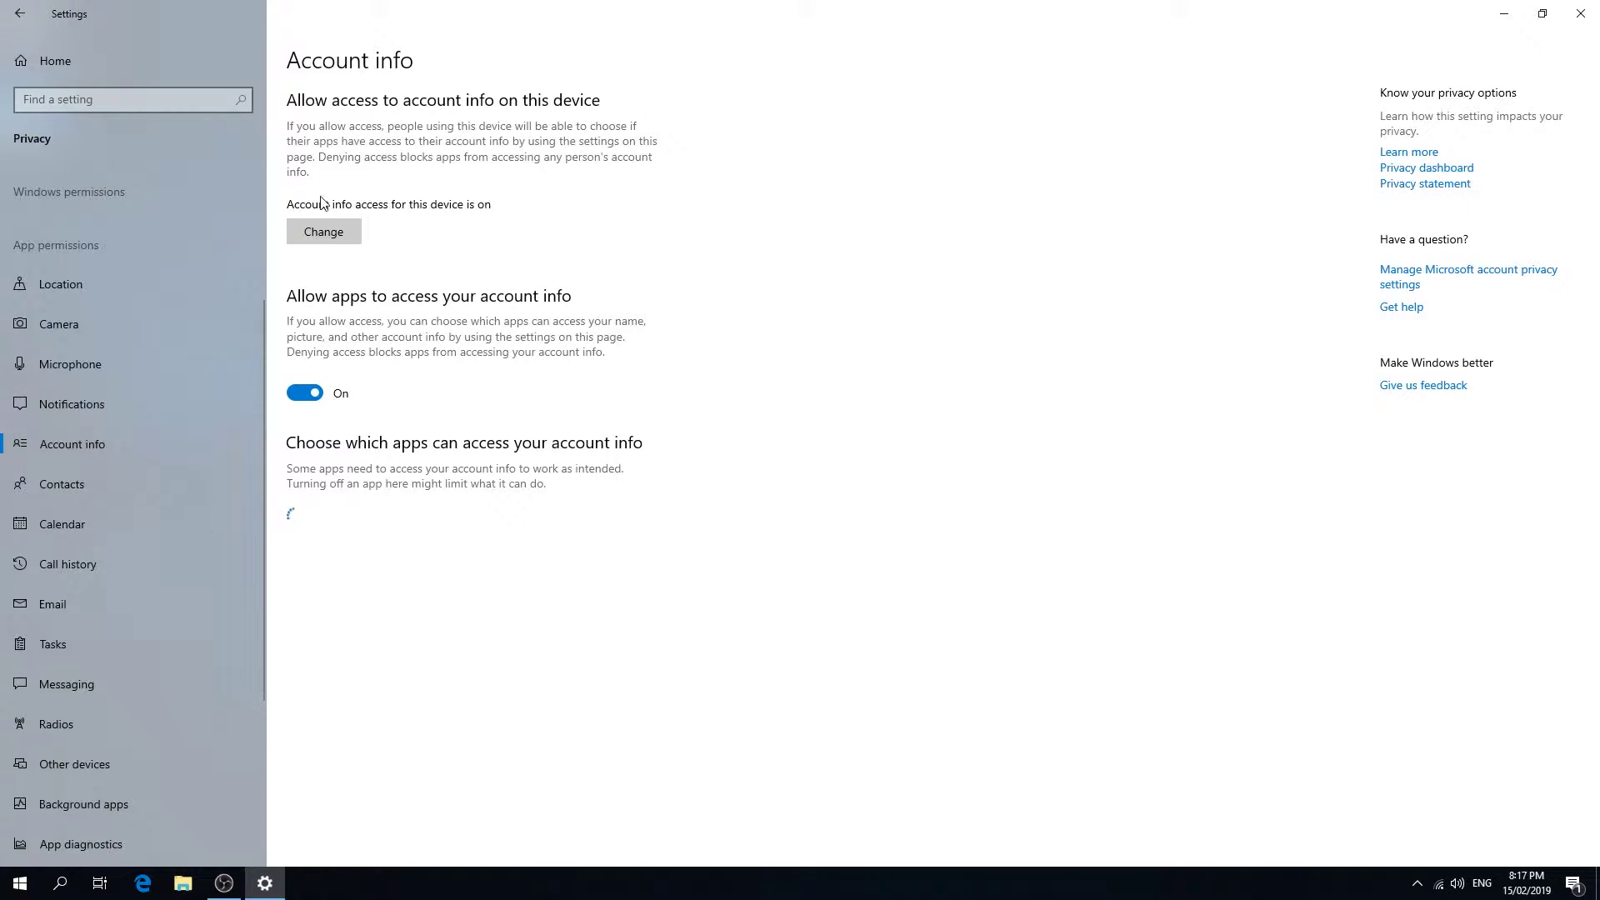
pyautogui.click(323, 232)
pyautogui.click(248, 177)
pyautogui.click(165, 435)
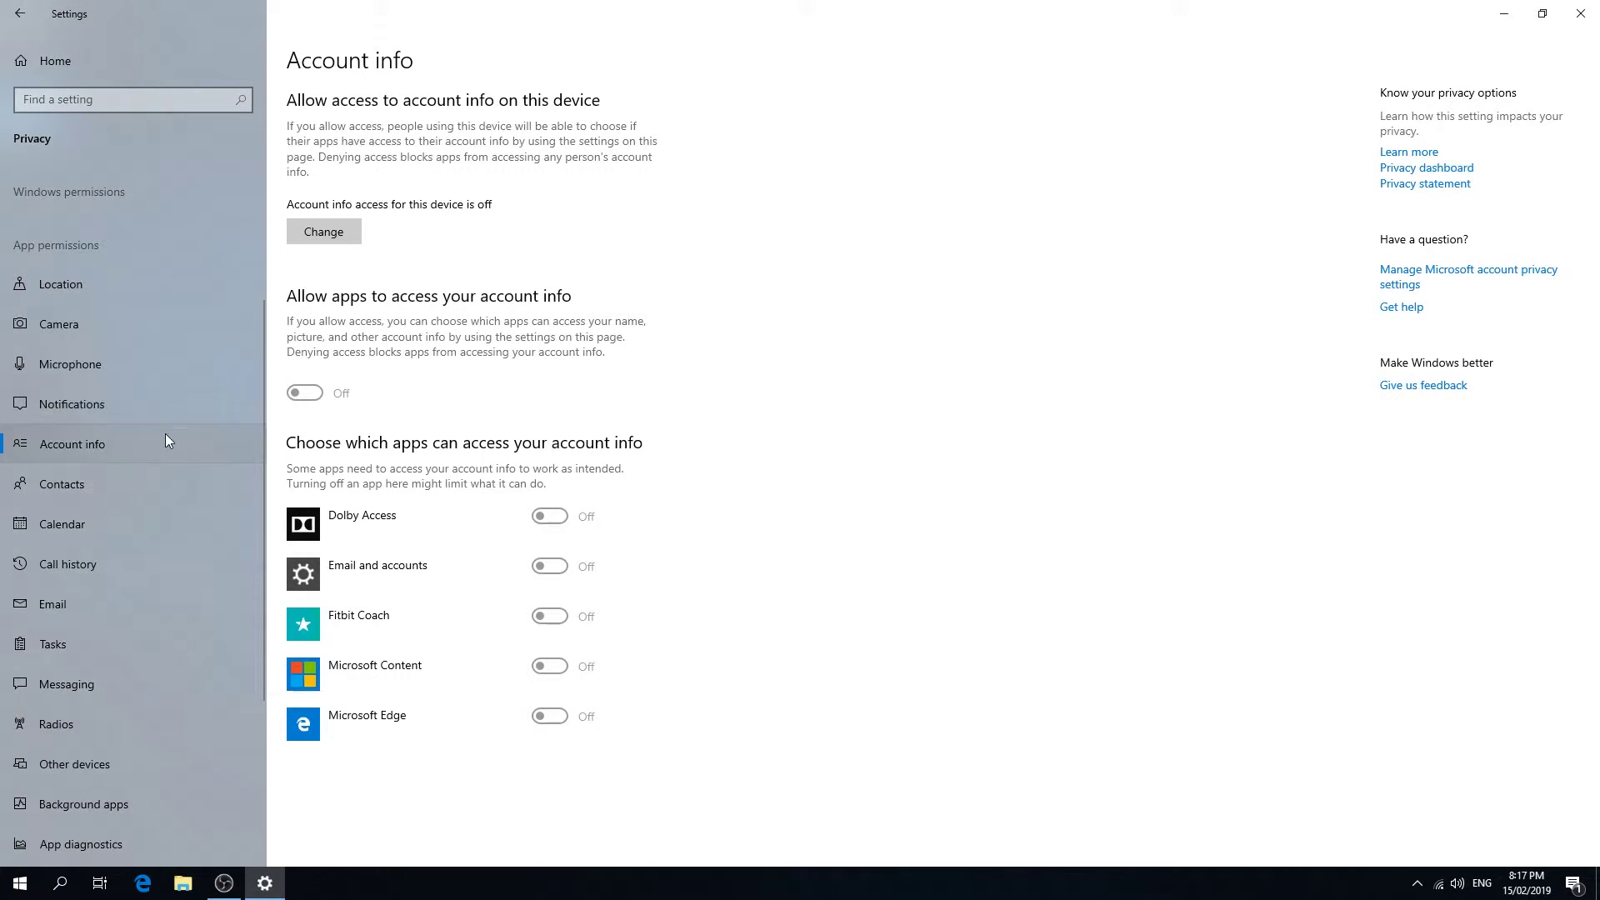
# Turn off device-wide access for Contacts and Call history
pyautogui.click(163, 484)
pyautogui.click(323, 215)
pyautogui.click(247, 155)
pyautogui.click(102, 493)
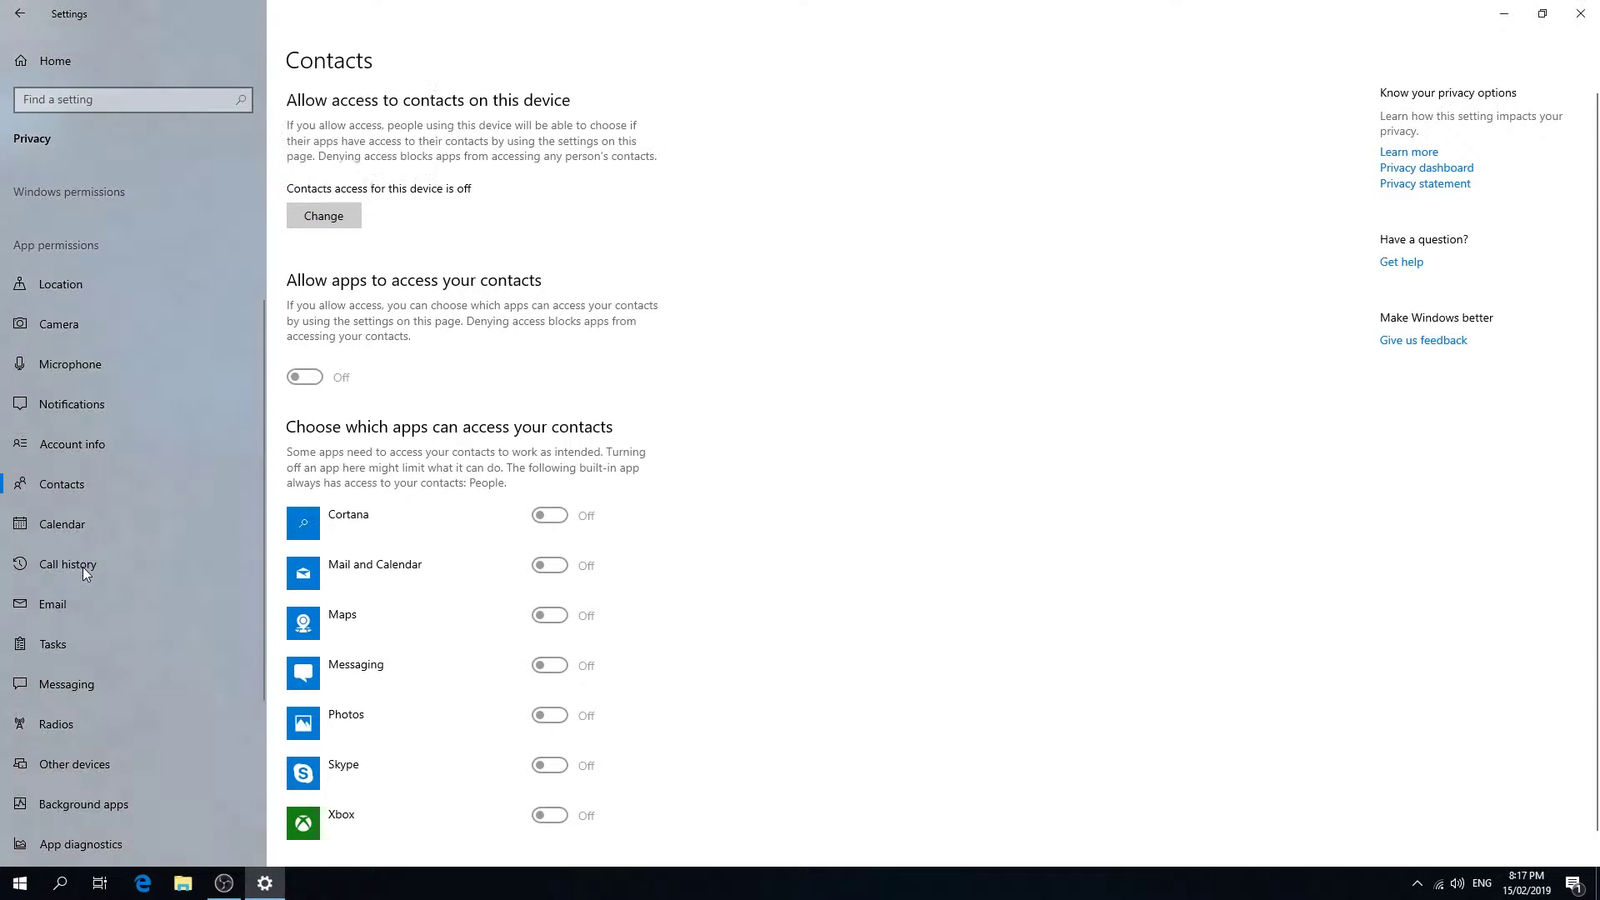
pyautogui.click(82, 564)
pyautogui.click(323, 232)
pyautogui.click(247, 158)
pyautogui.click(124, 600)
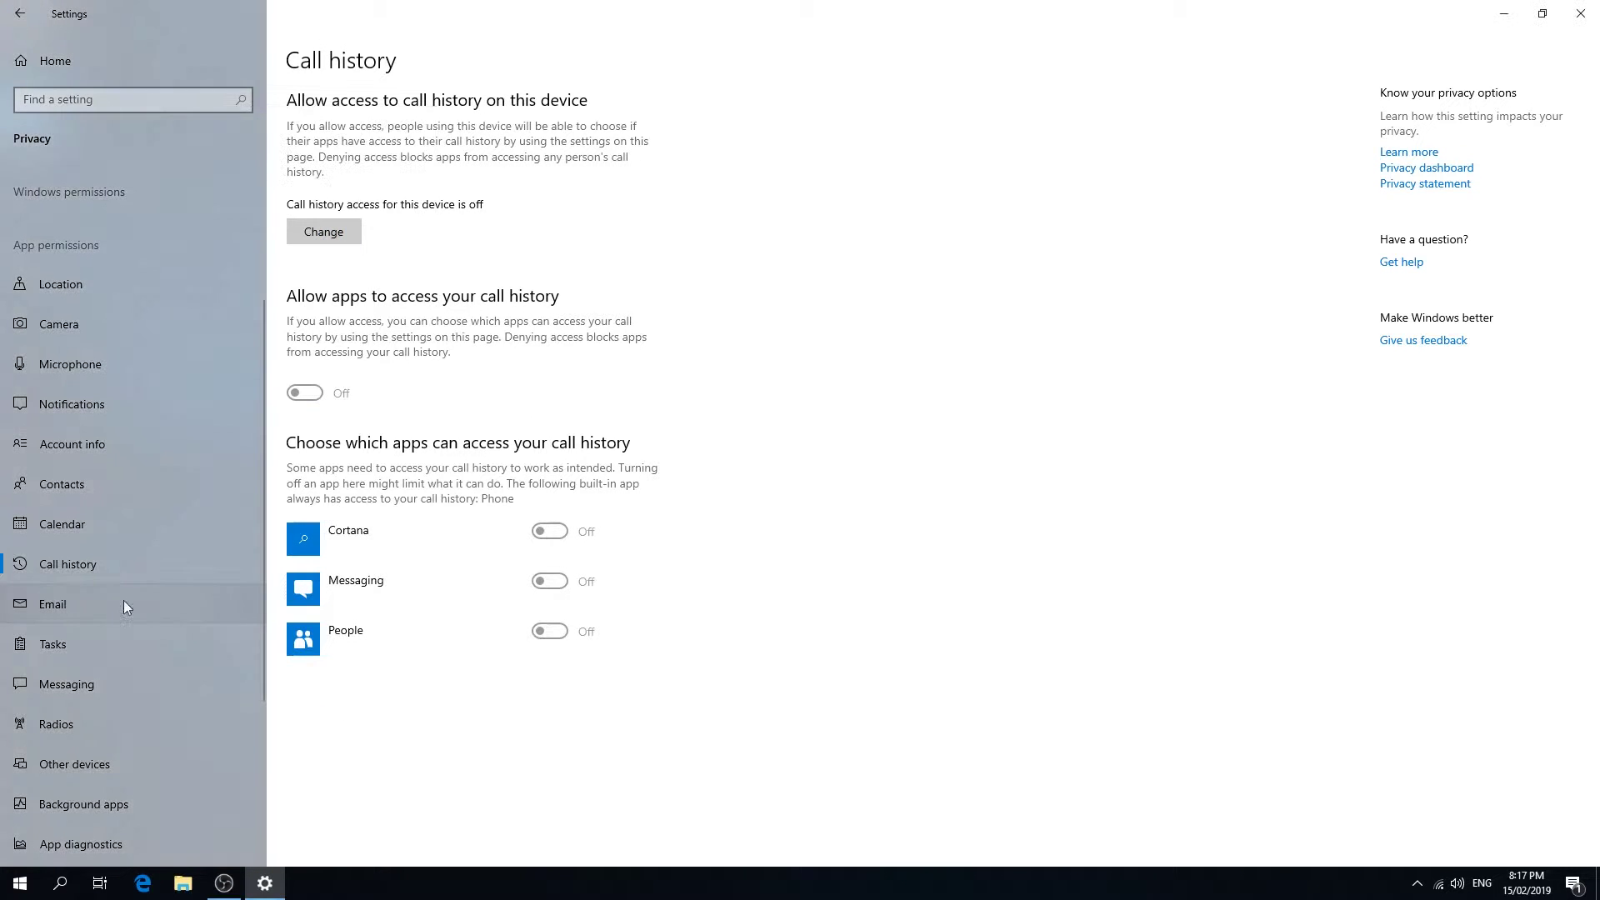
# Turn off device-wide access for Tasks and Radios
pyautogui.scroll(-3, 117, 517)
pyautogui.click(108, 450)
pyautogui.click(323, 216)
pyautogui.click(247, 150)
pyautogui.click(104, 512)
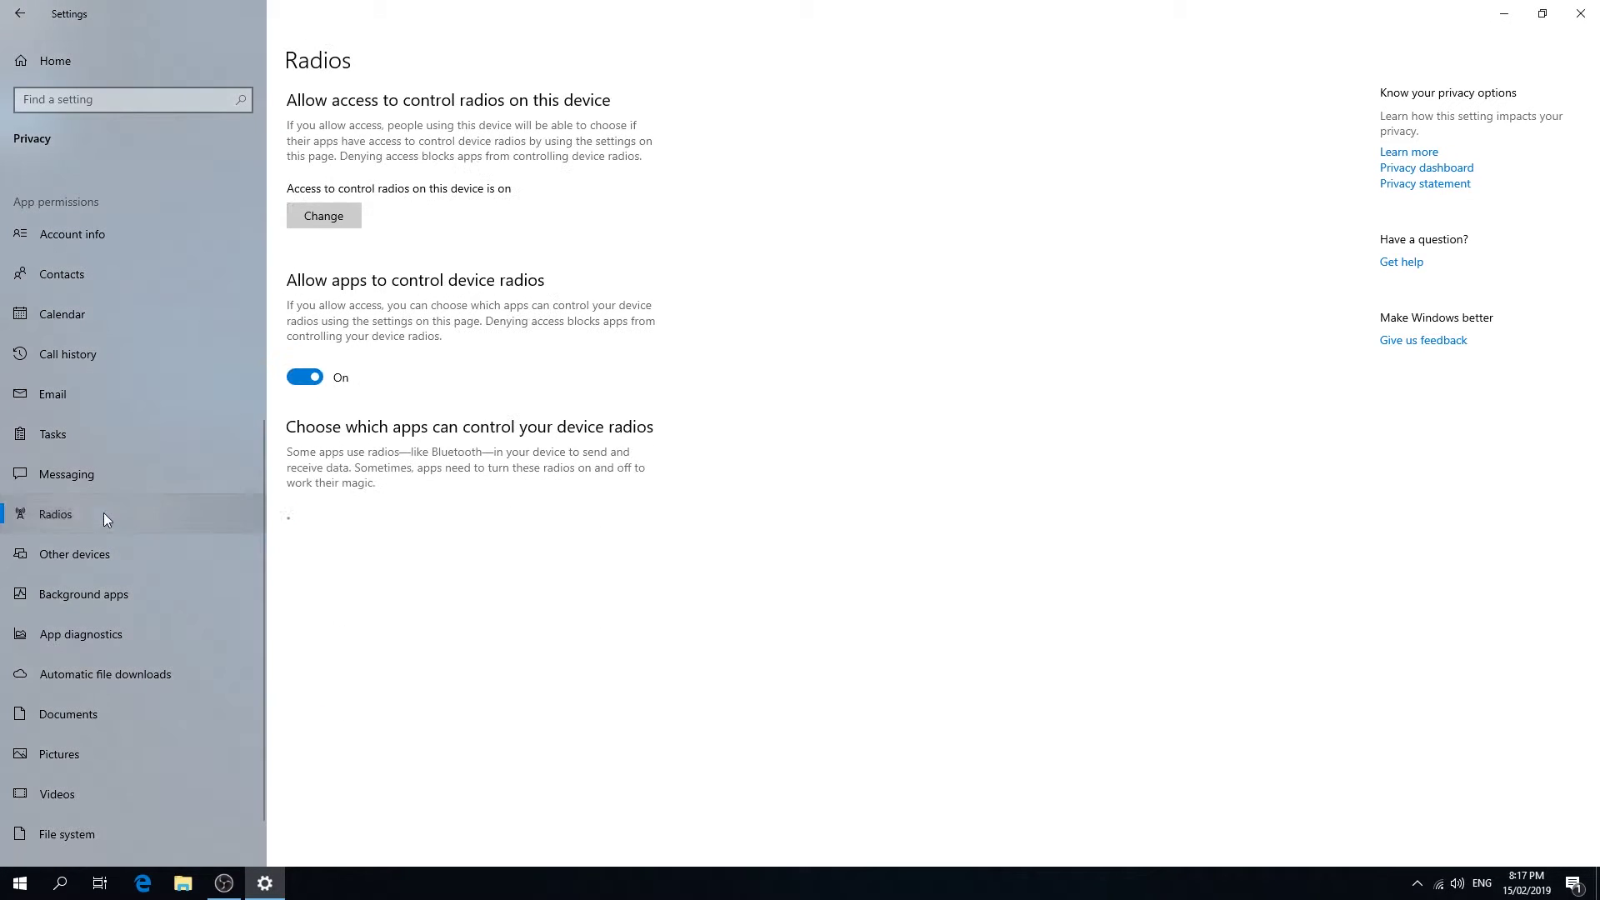
pyautogui.click(323, 216)
pyautogui.click(248, 161)
pyautogui.click(133, 538)
pyautogui.click(111, 558)
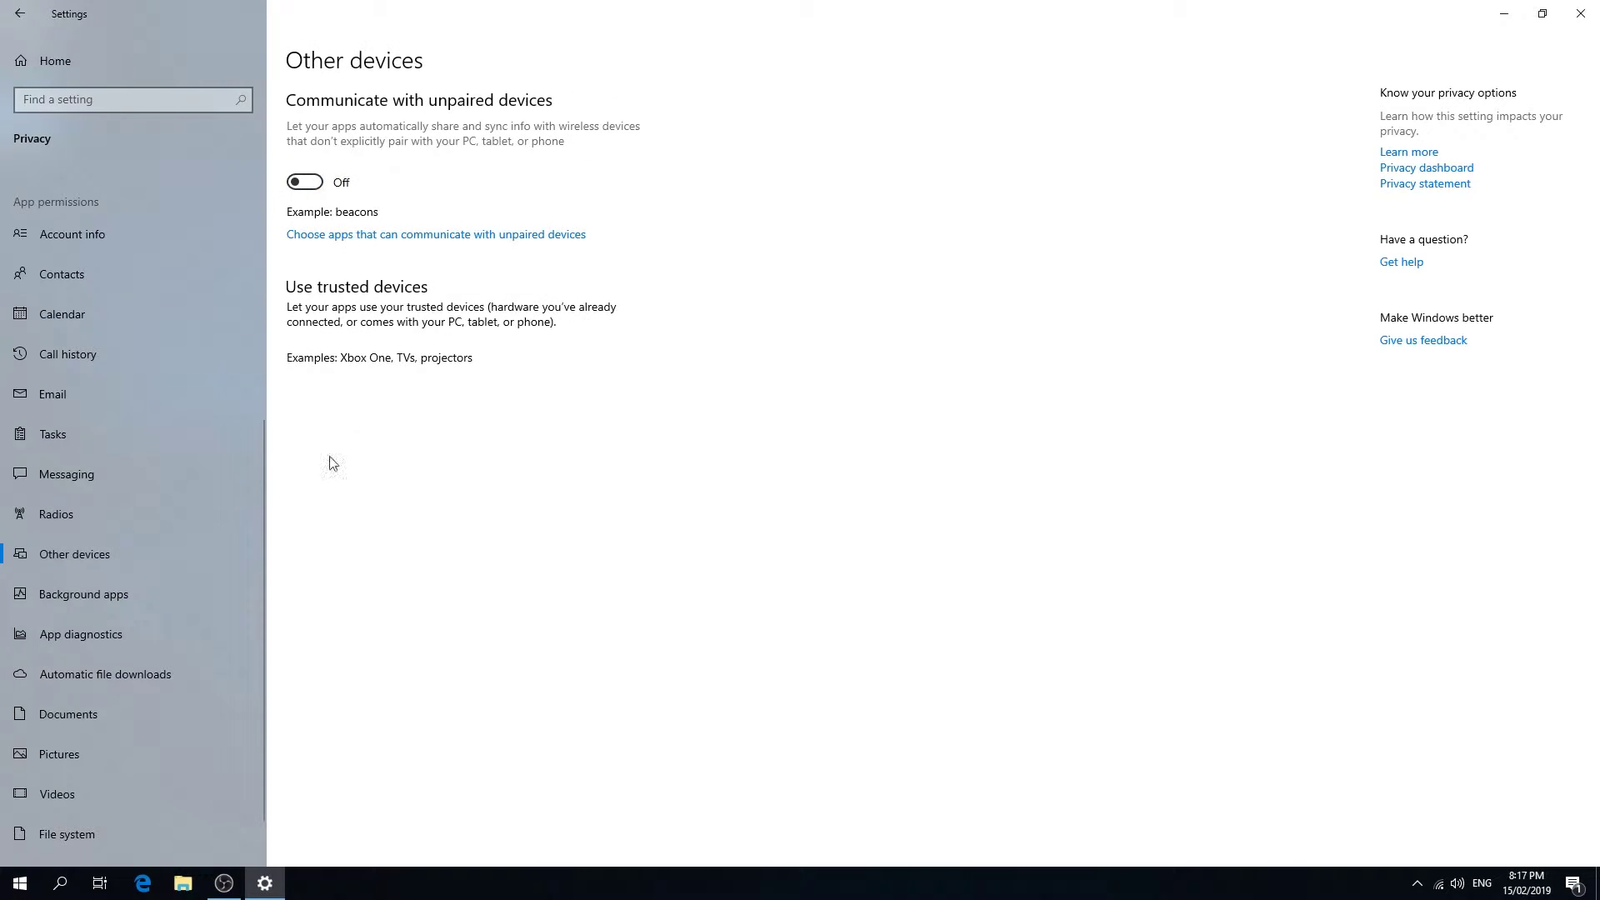
pyautogui.click(223, 509)
pyautogui.scroll(-1, 230, 496)
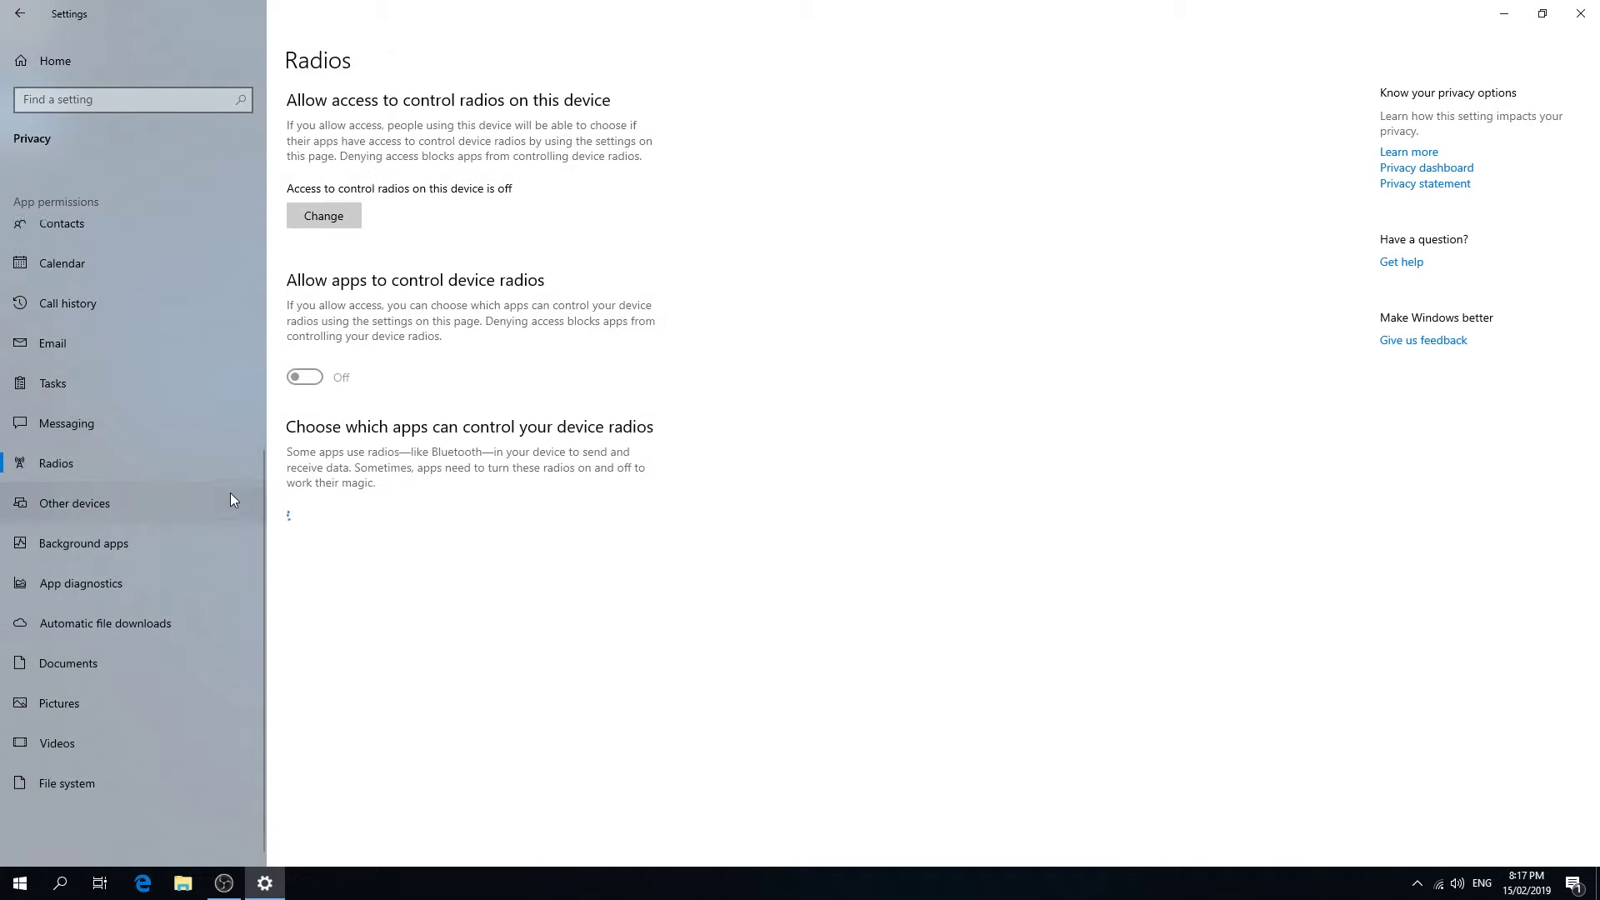
pyautogui.click(183, 534)
# Stop Candy Crush Saga, Feedback Hub, Fitbit Coach, Game bar and Get Help running in background
pyautogui.scroll(-3, 416, 312)
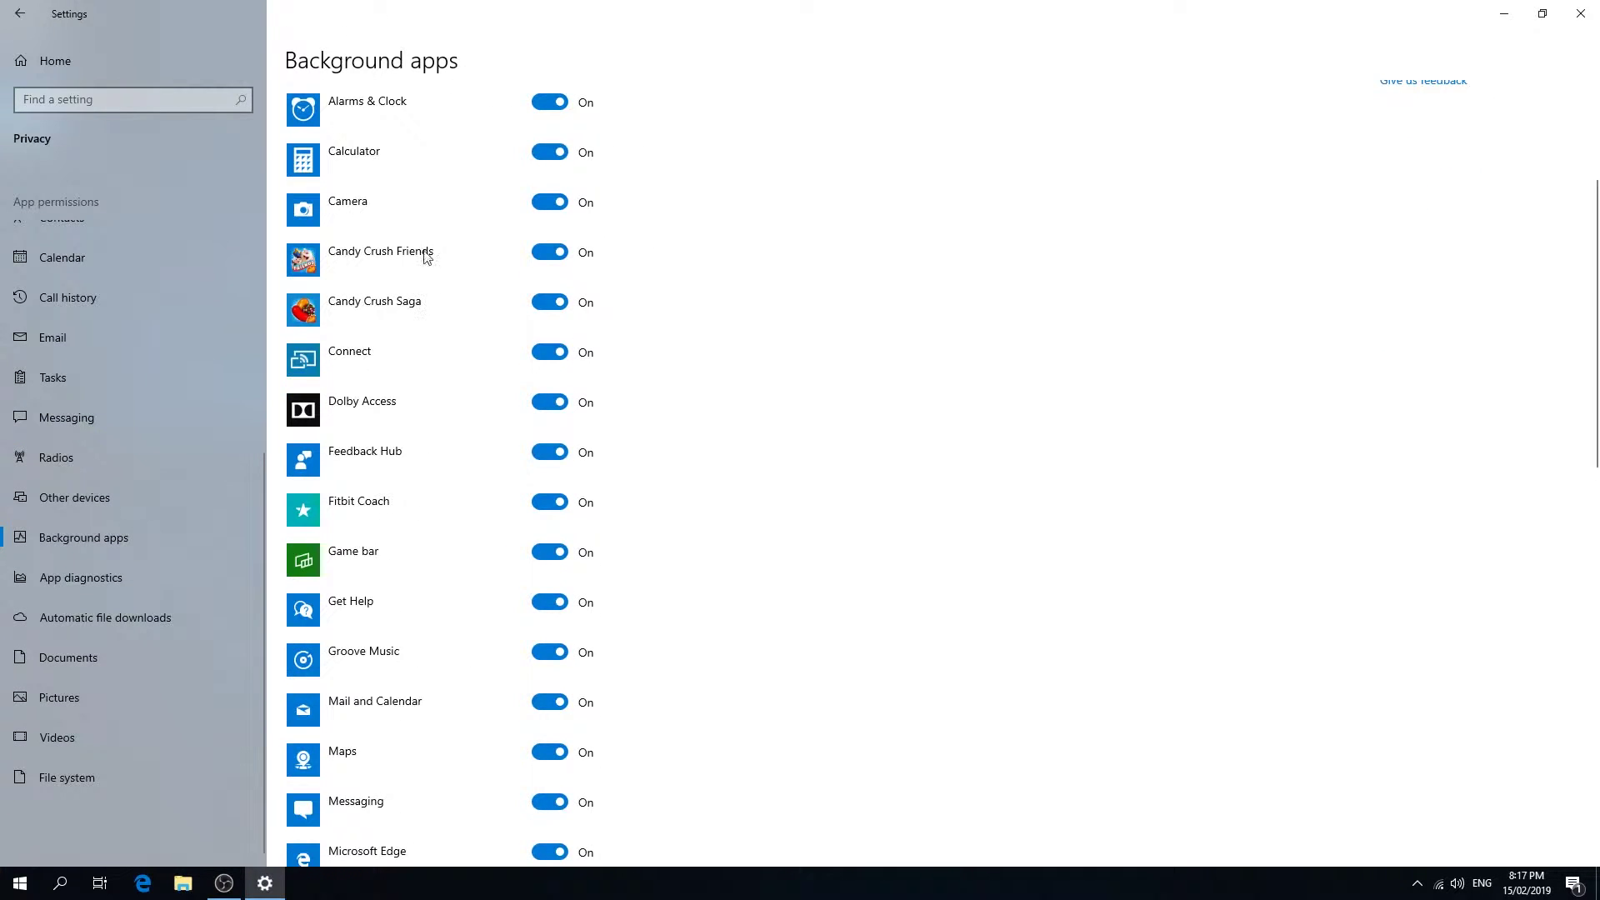
pyautogui.click(546, 302)
pyautogui.click(543, 452)
pyautogui.scroll(-3, 545, 416)
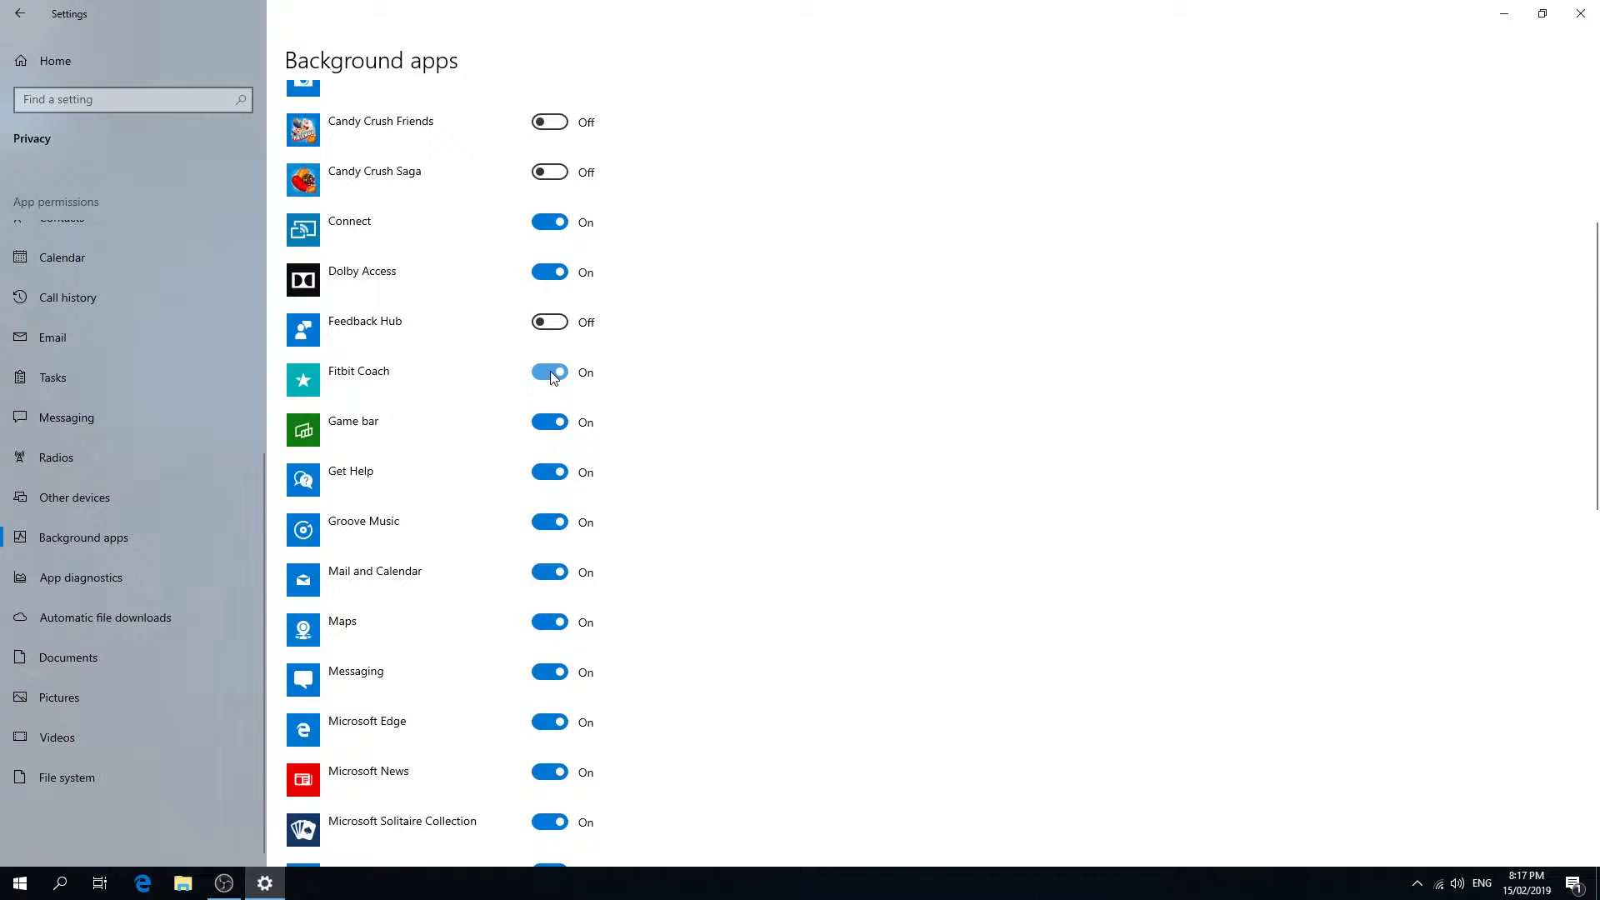
pyautogui.click(547, 371)
pyautogui.click(548, 422)
pyautogui.click(545, 471)
pyautogui.scroll(-3, 545, 475)
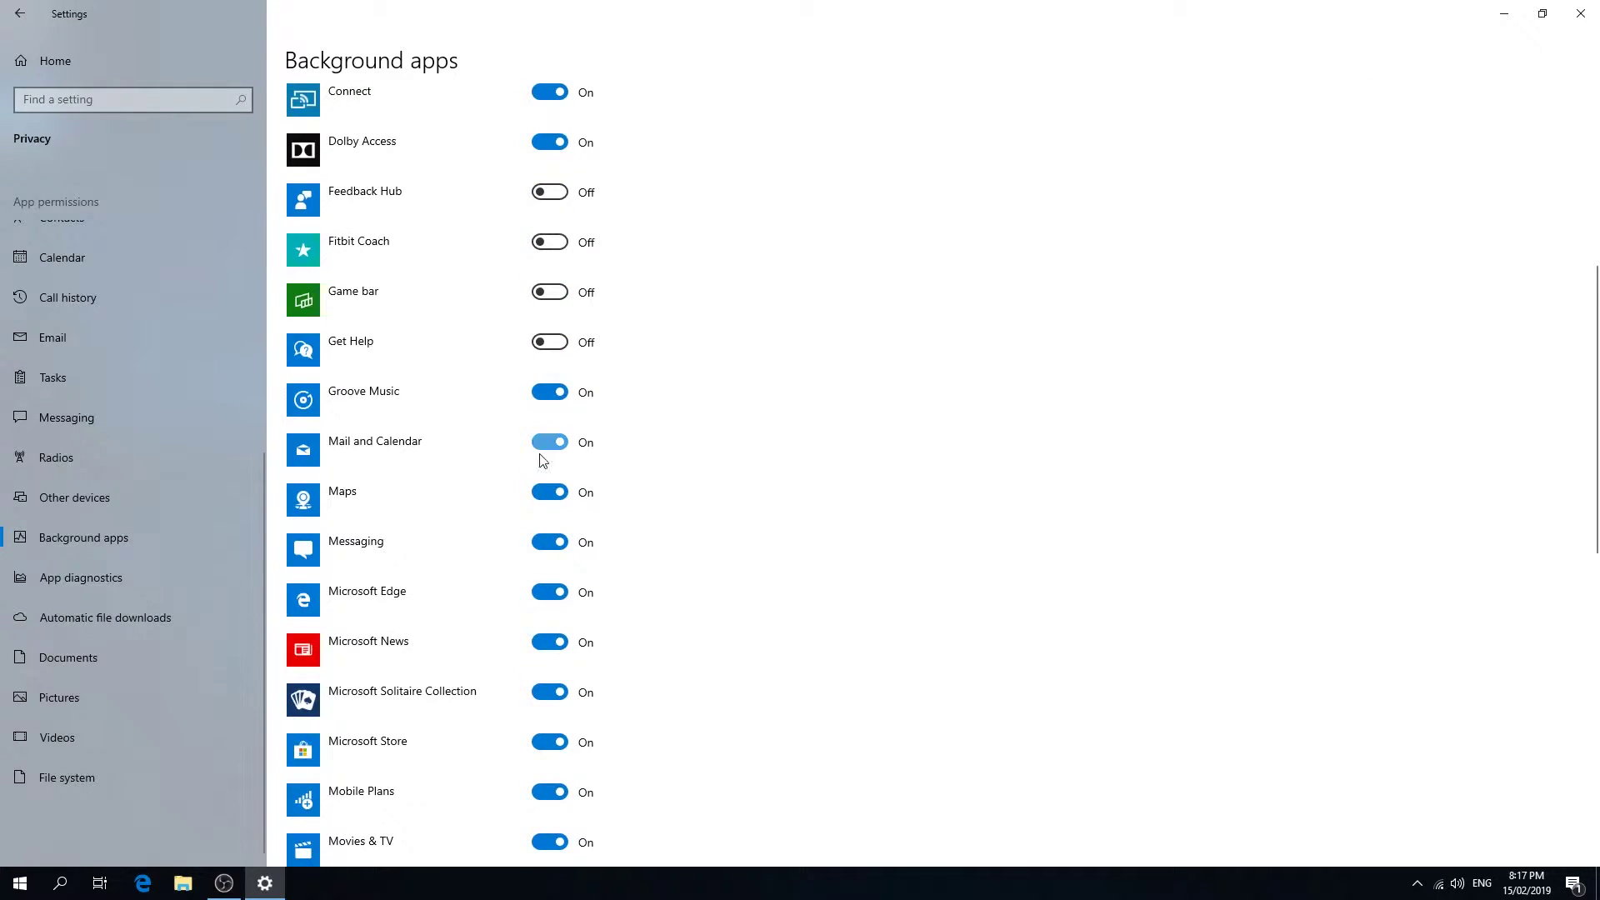
pyautogui.scroll(-6, 543, 458)
# Stop News, Solitaire, OneNote, People, Phototastic Collage, Xbox and Your Phone running in background
pyautogui.click(542, 384)
pyautogui.click(545, 433)
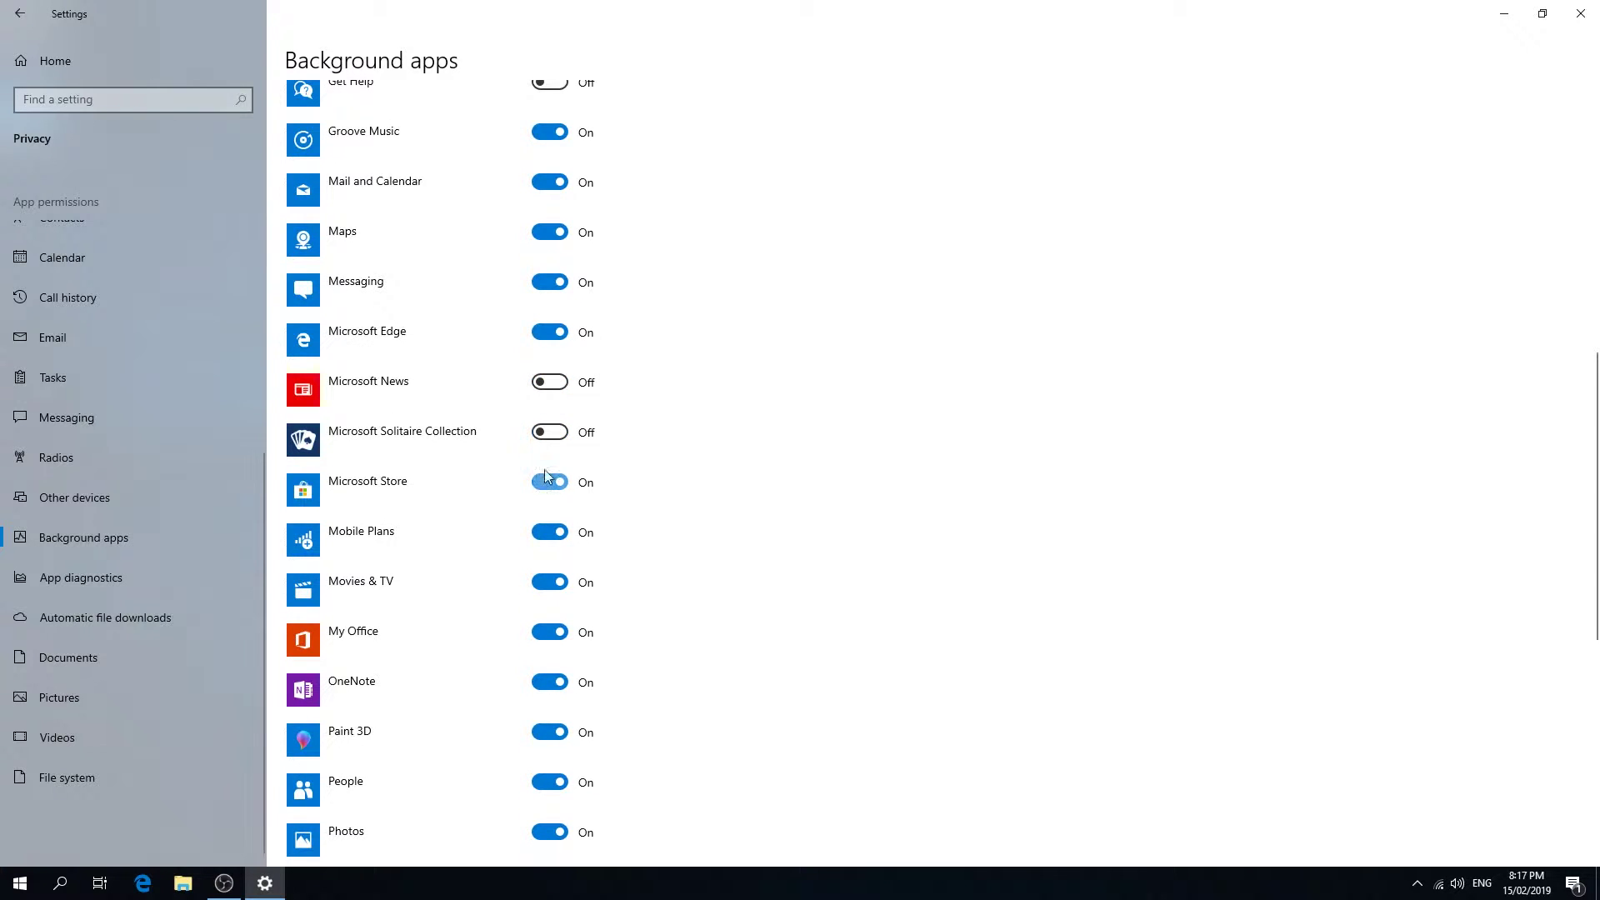
pyautogui.scroll(-6, 546, 474)
pyautogui.click(548, 422)
pyautogui.scroll(-6, 552, 462)
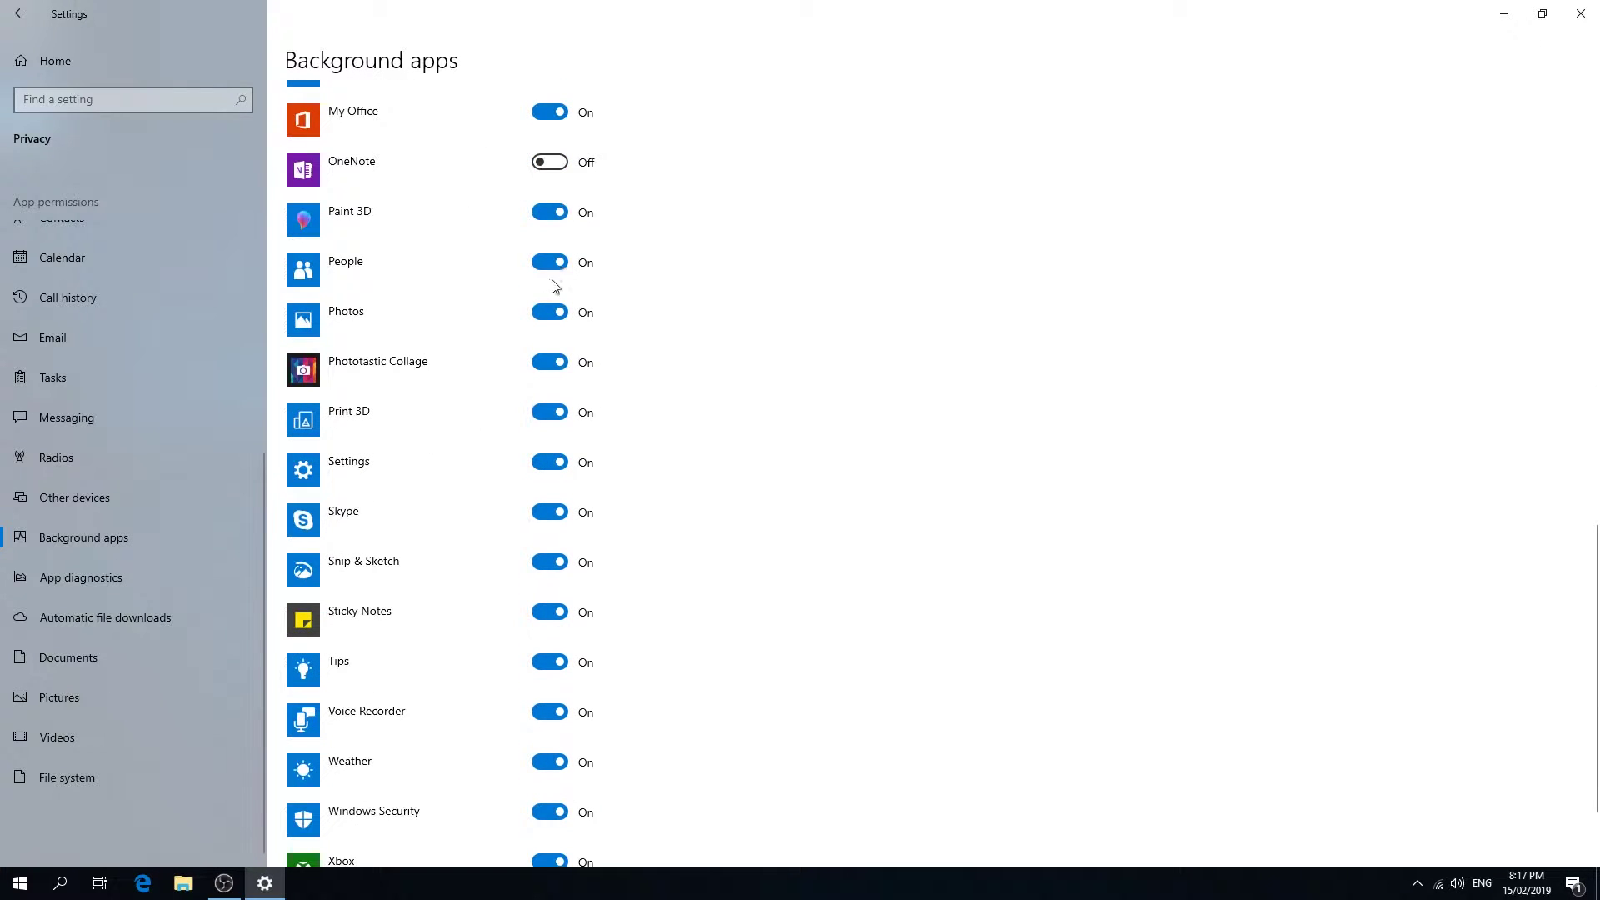
pyautogui.click(548, 263)
pyautogui.click(547, 363)
pyautogui.scroll(-2, 542, 428)
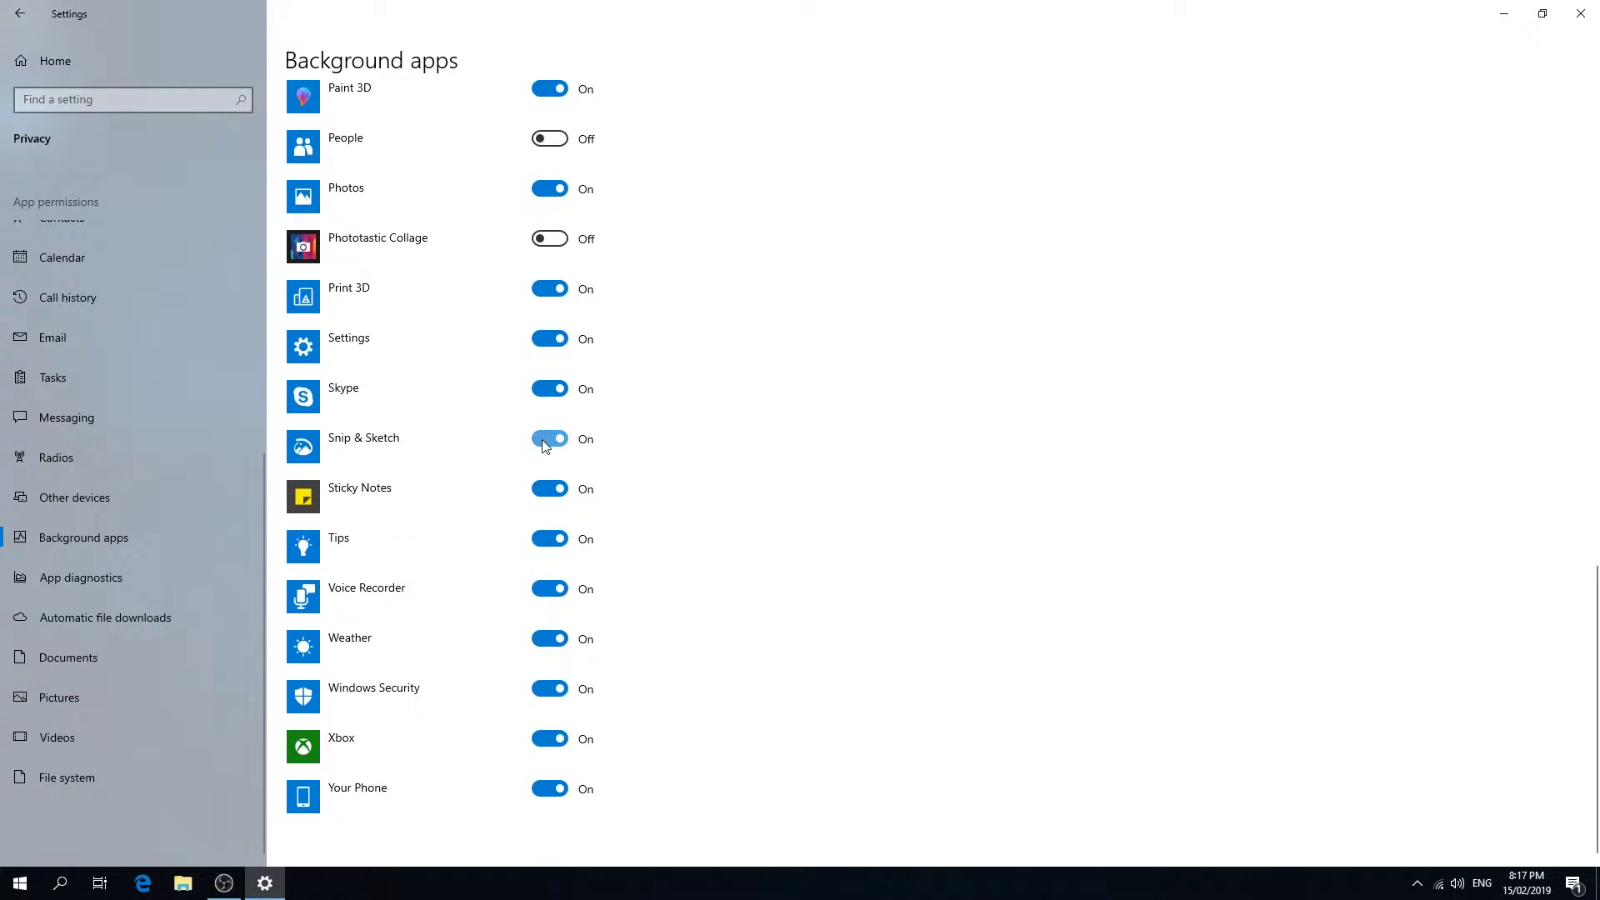
pyautogui.click(547, 738)
pyautogui.click(545, 789)
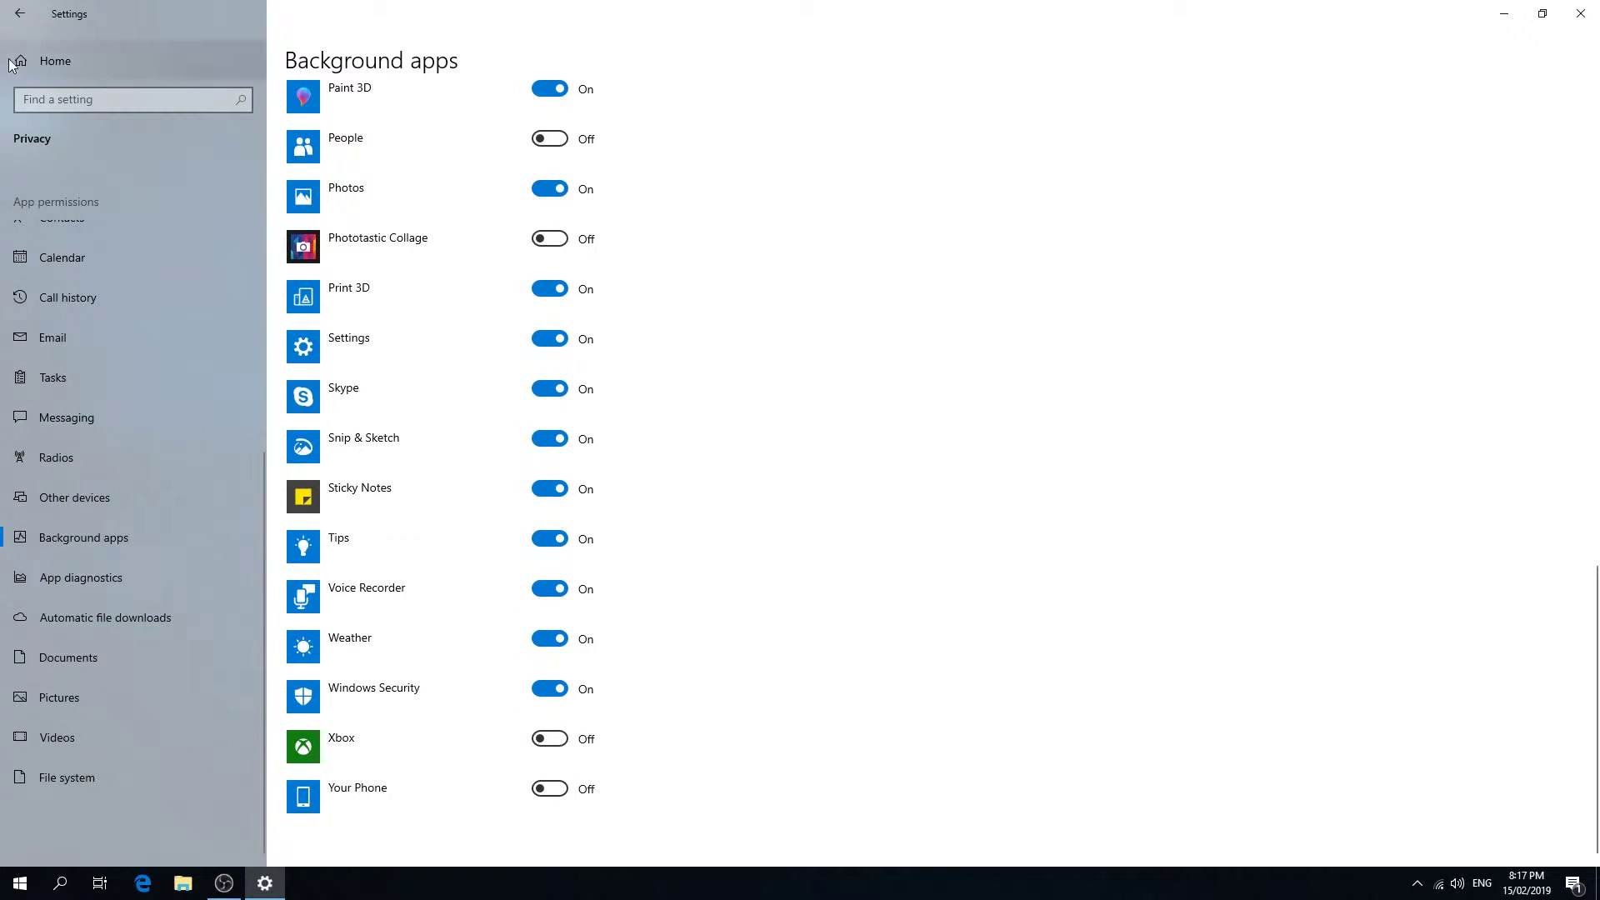
pyautogui.click(195, 60)
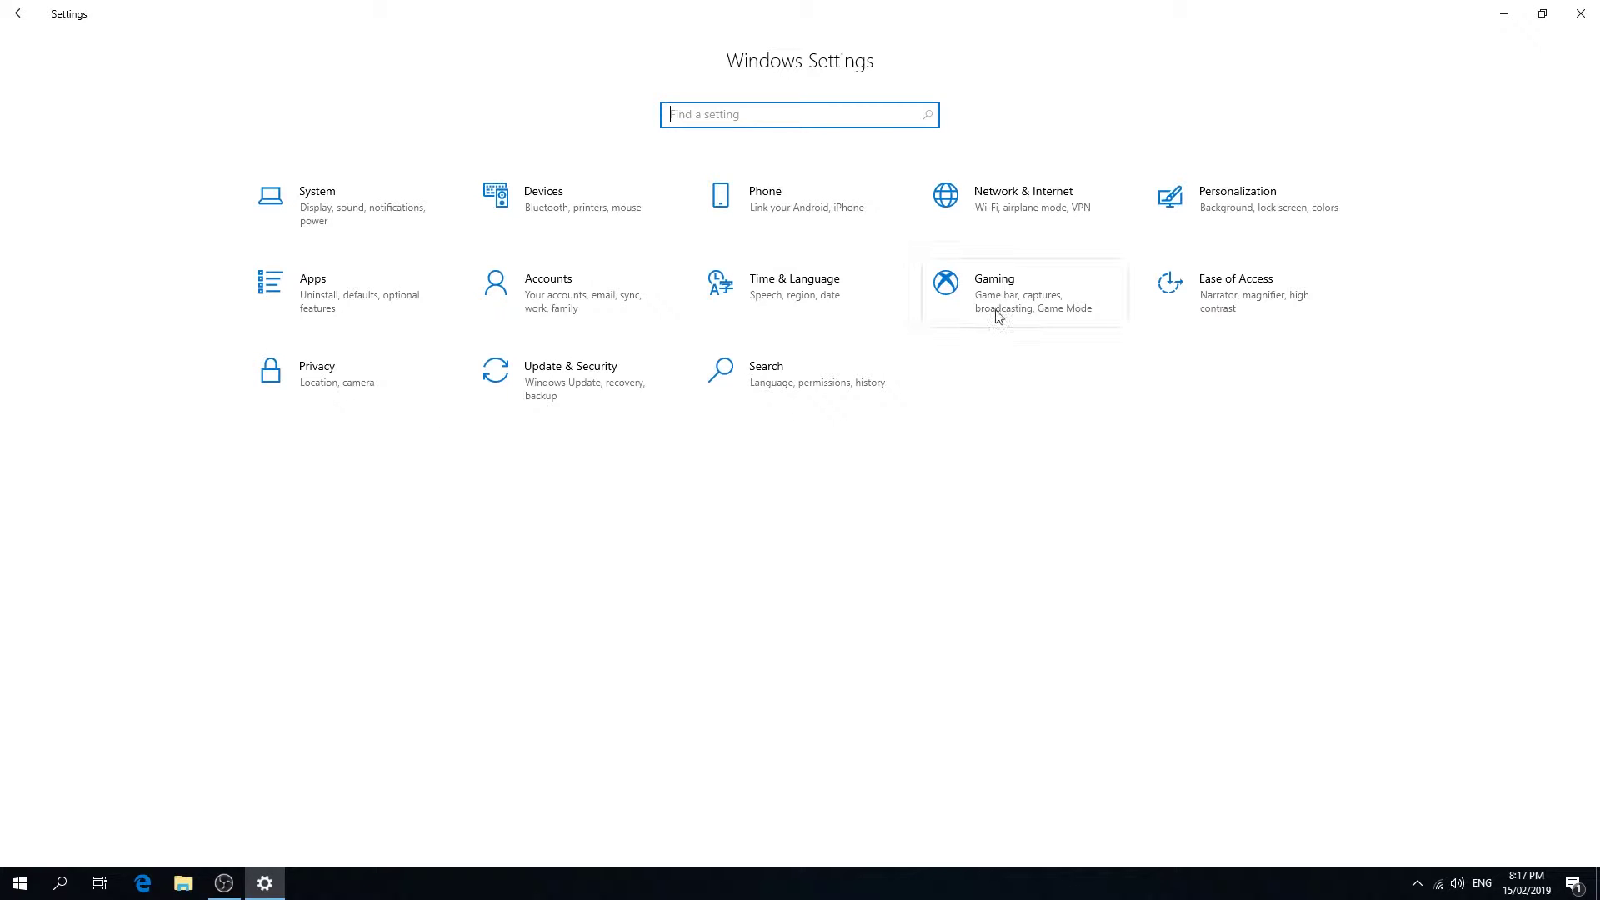
# Go to System > Power & sleep and bring up Additional power settings
pyautogui.click(403, 203)
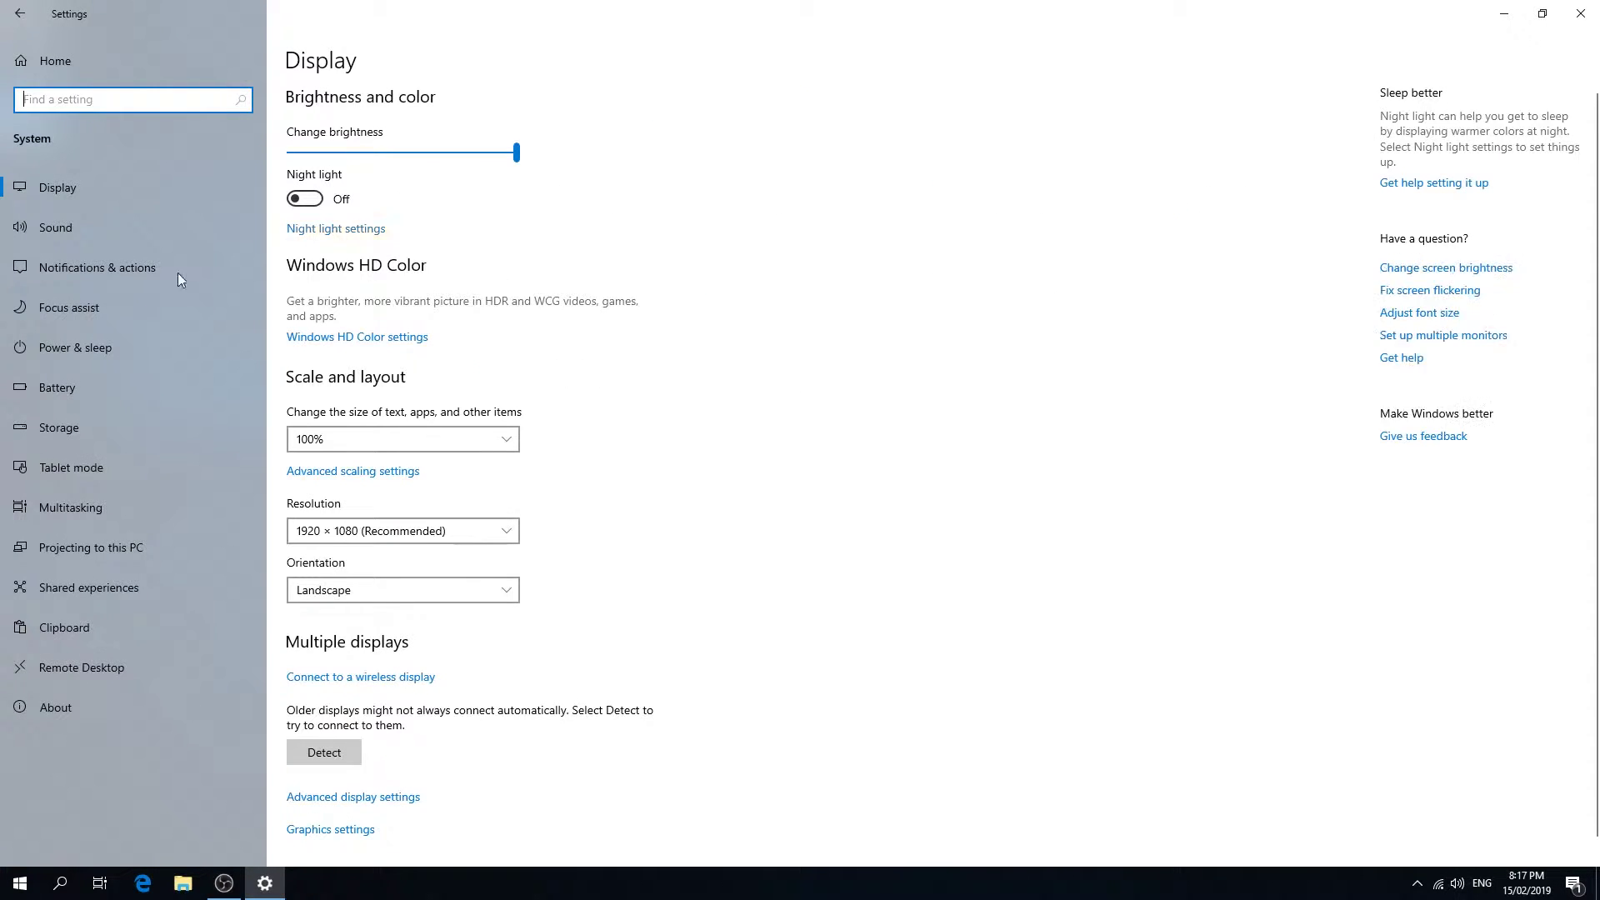
pyautogui.click(63, 353)
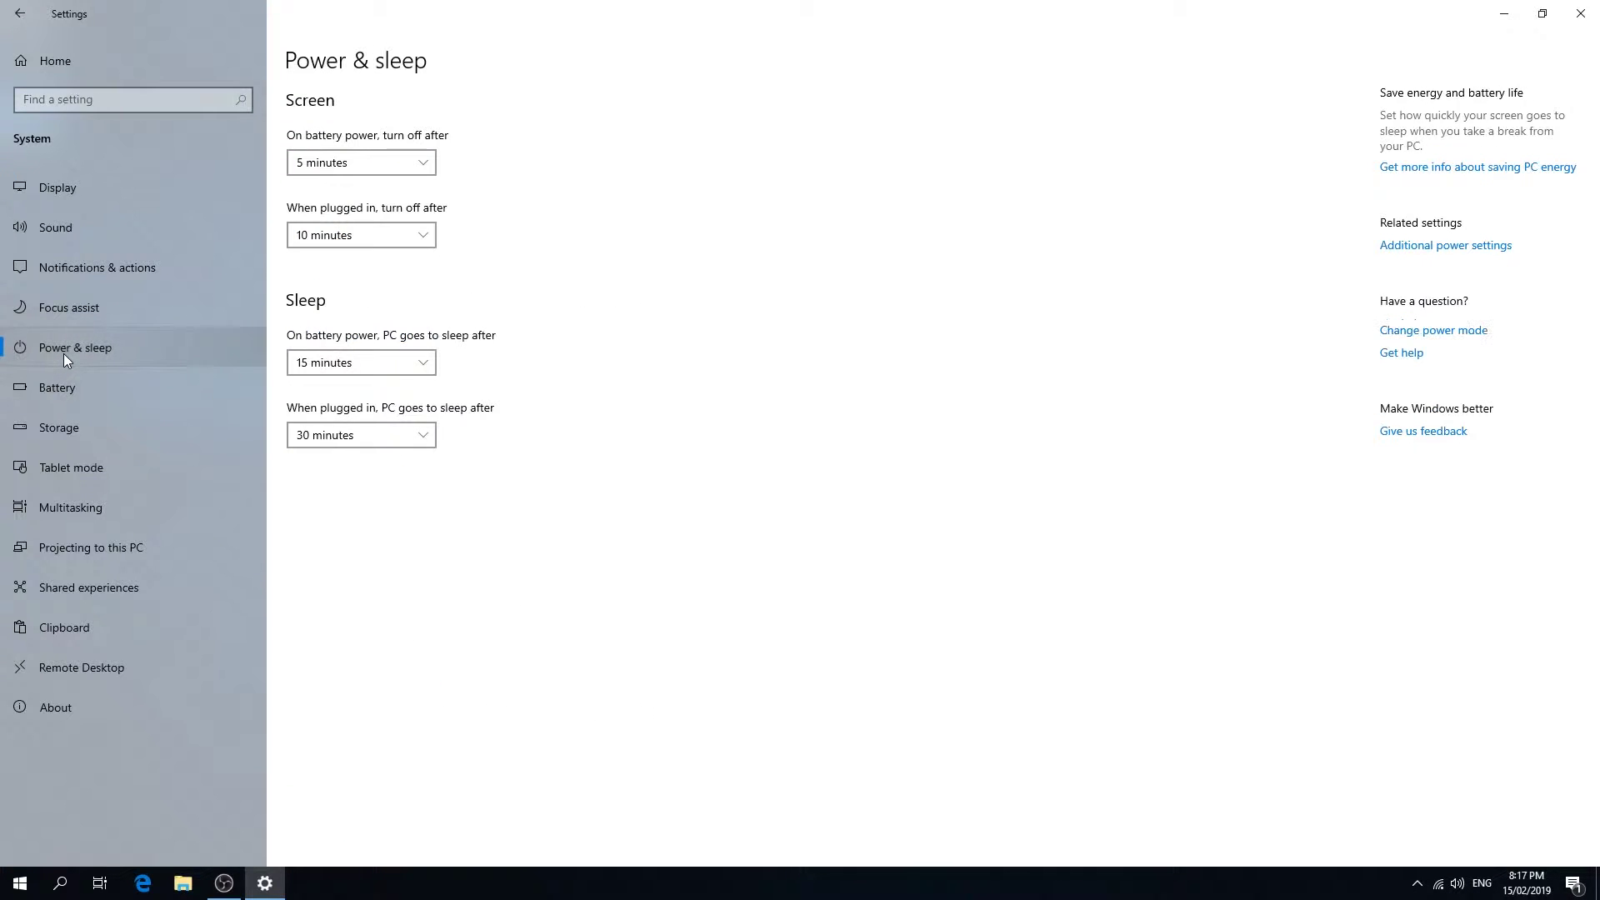
pyautogui.click(1473, 250)
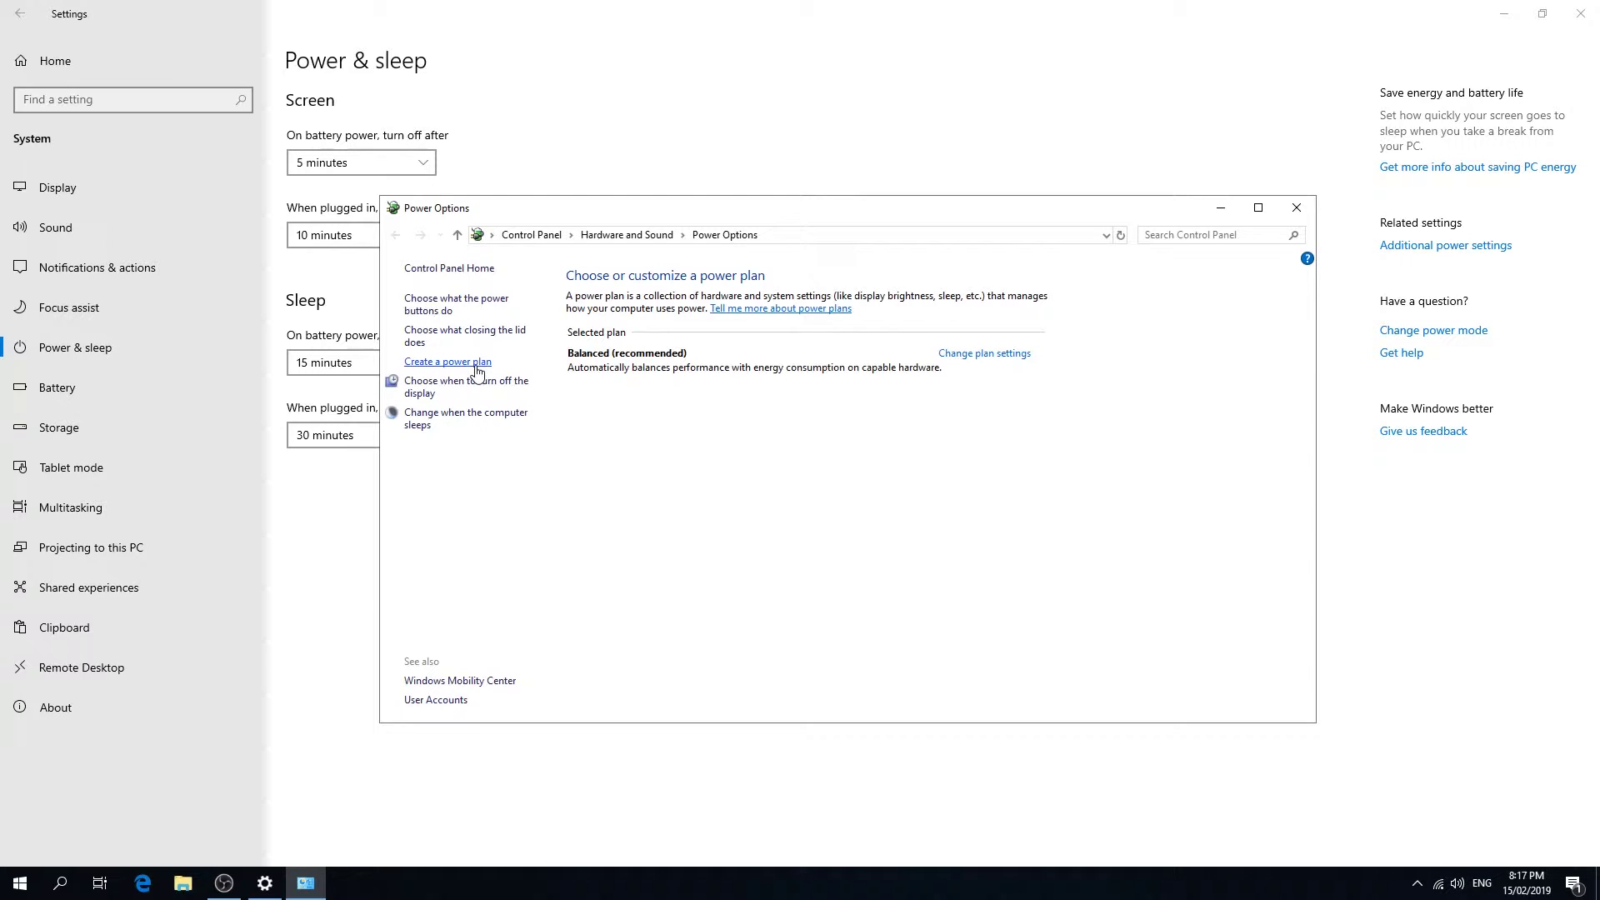
# Create a new power plan named High Performance
pyautogui.click(447, 361)
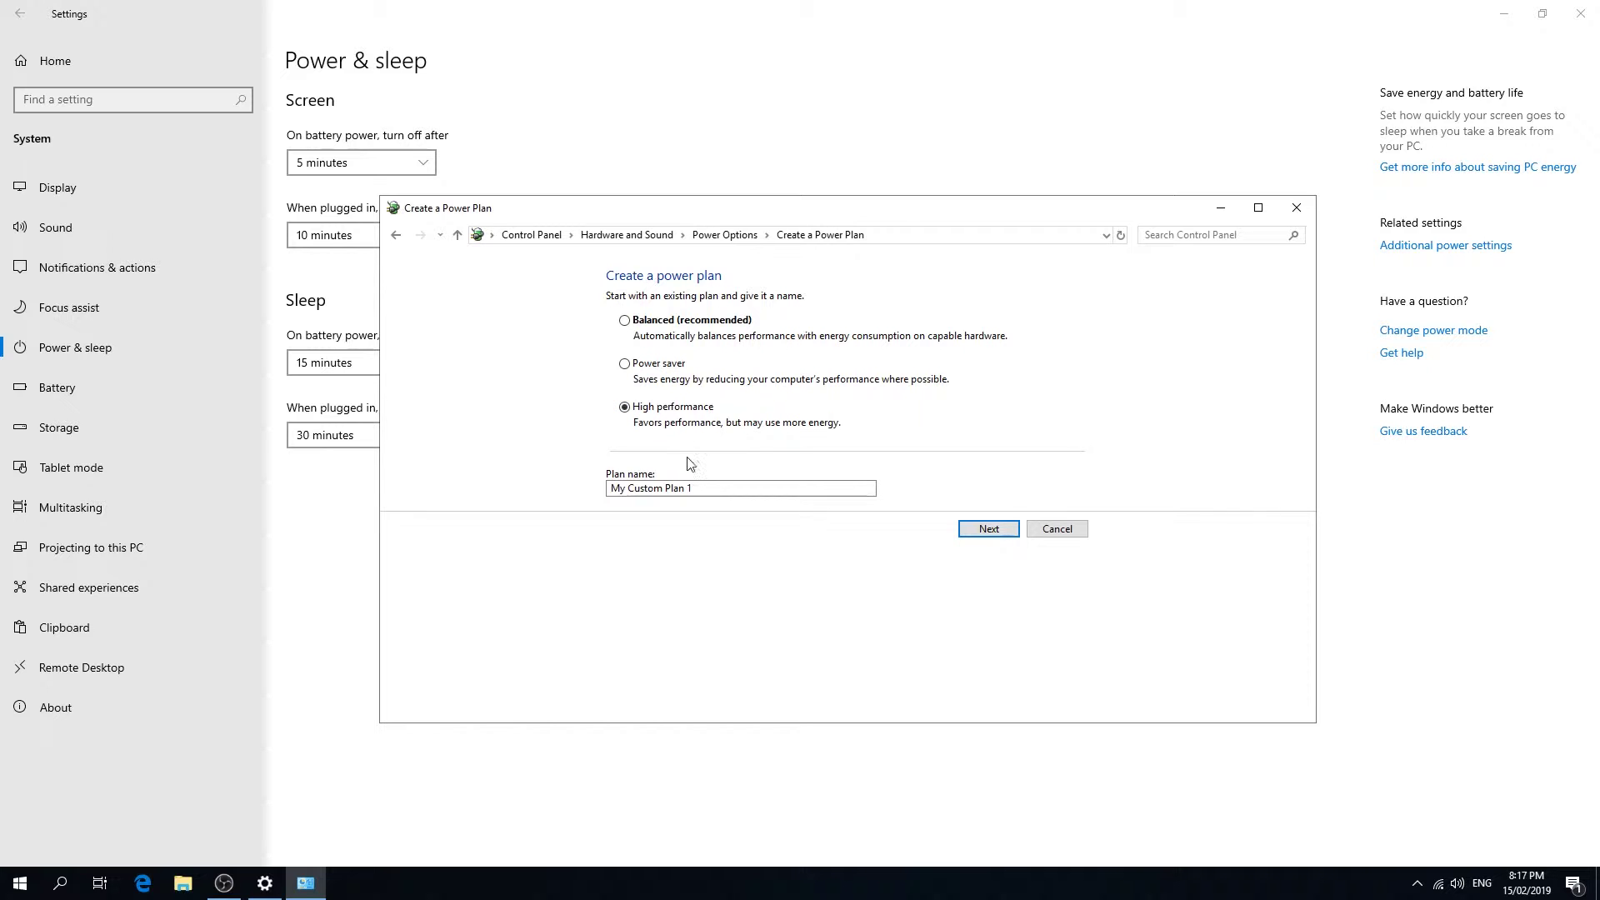
pyautogui.click(707, 489)
pyautogui.moveTo(707, 489); pyautogui.dragTo(476, 488)
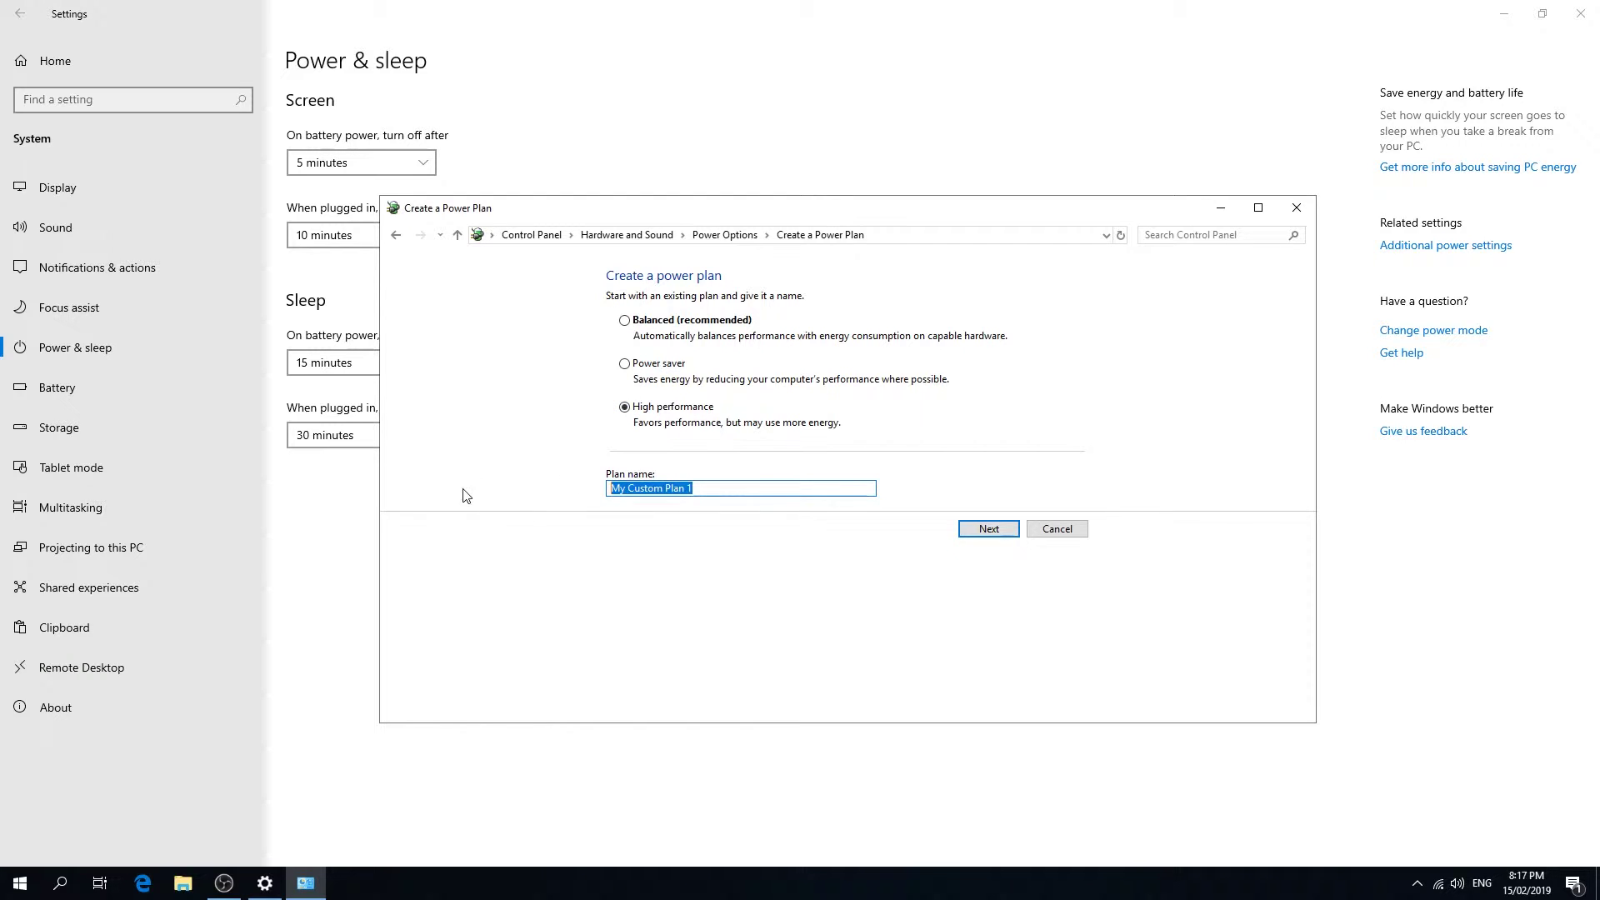
pyautogui.write('High Performance')
pyautogui.click(987, 529)
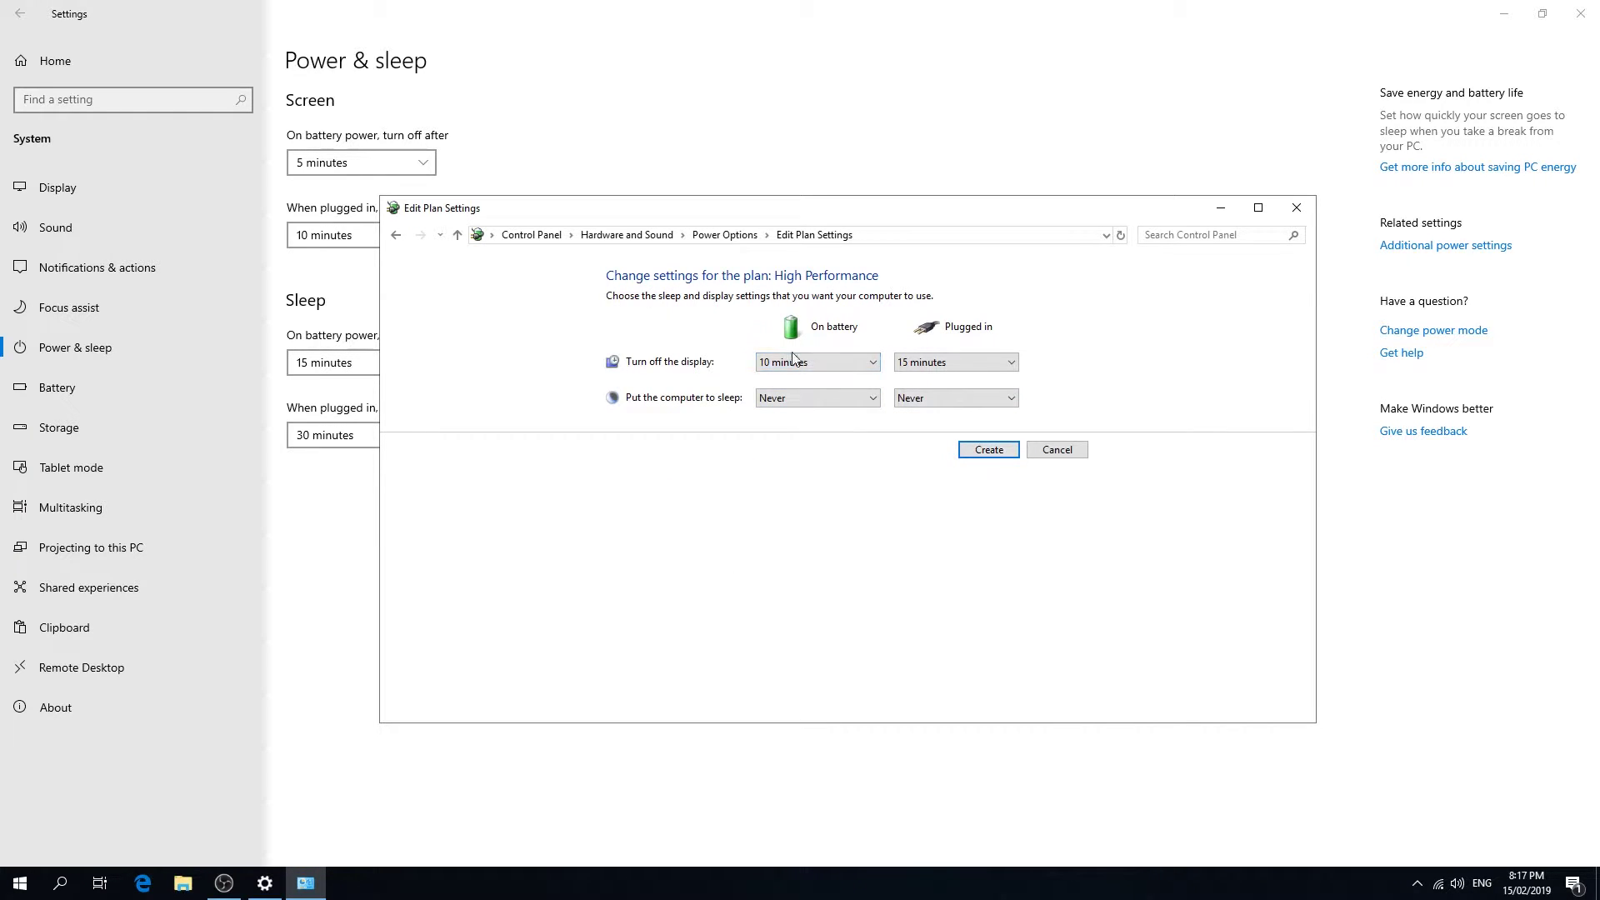
pyautogui.click(979, 454)
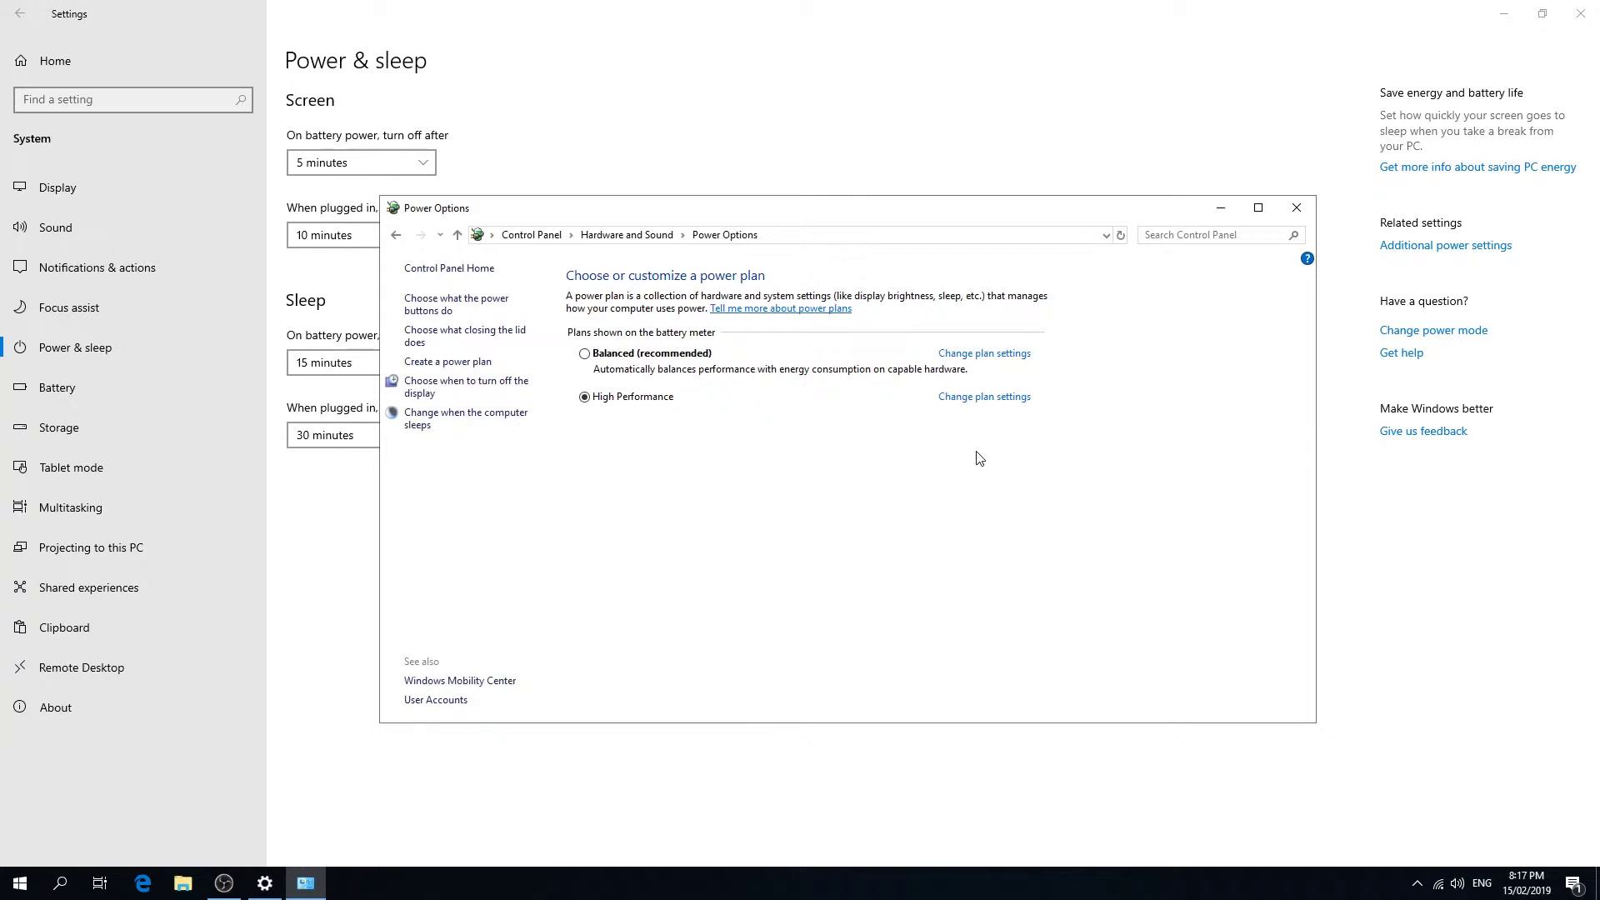
# Set the plan's hard-disk turn-off time to 0 (Never) on battery and plugged in
pyautogui.click(973, 399)
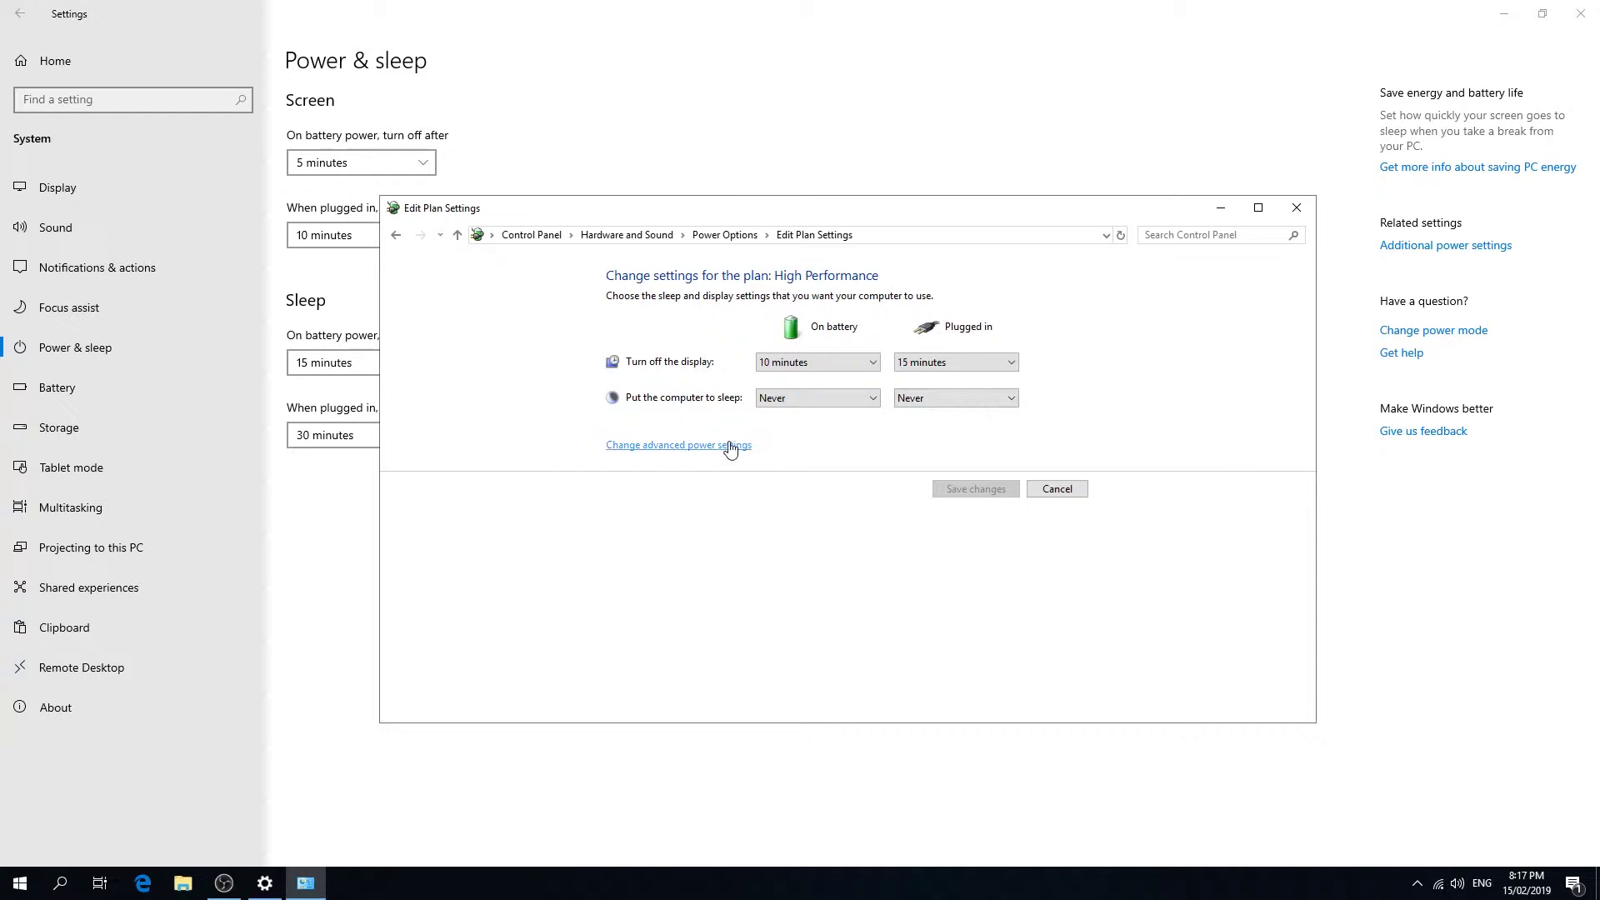
pyautogui.click(728, 445)
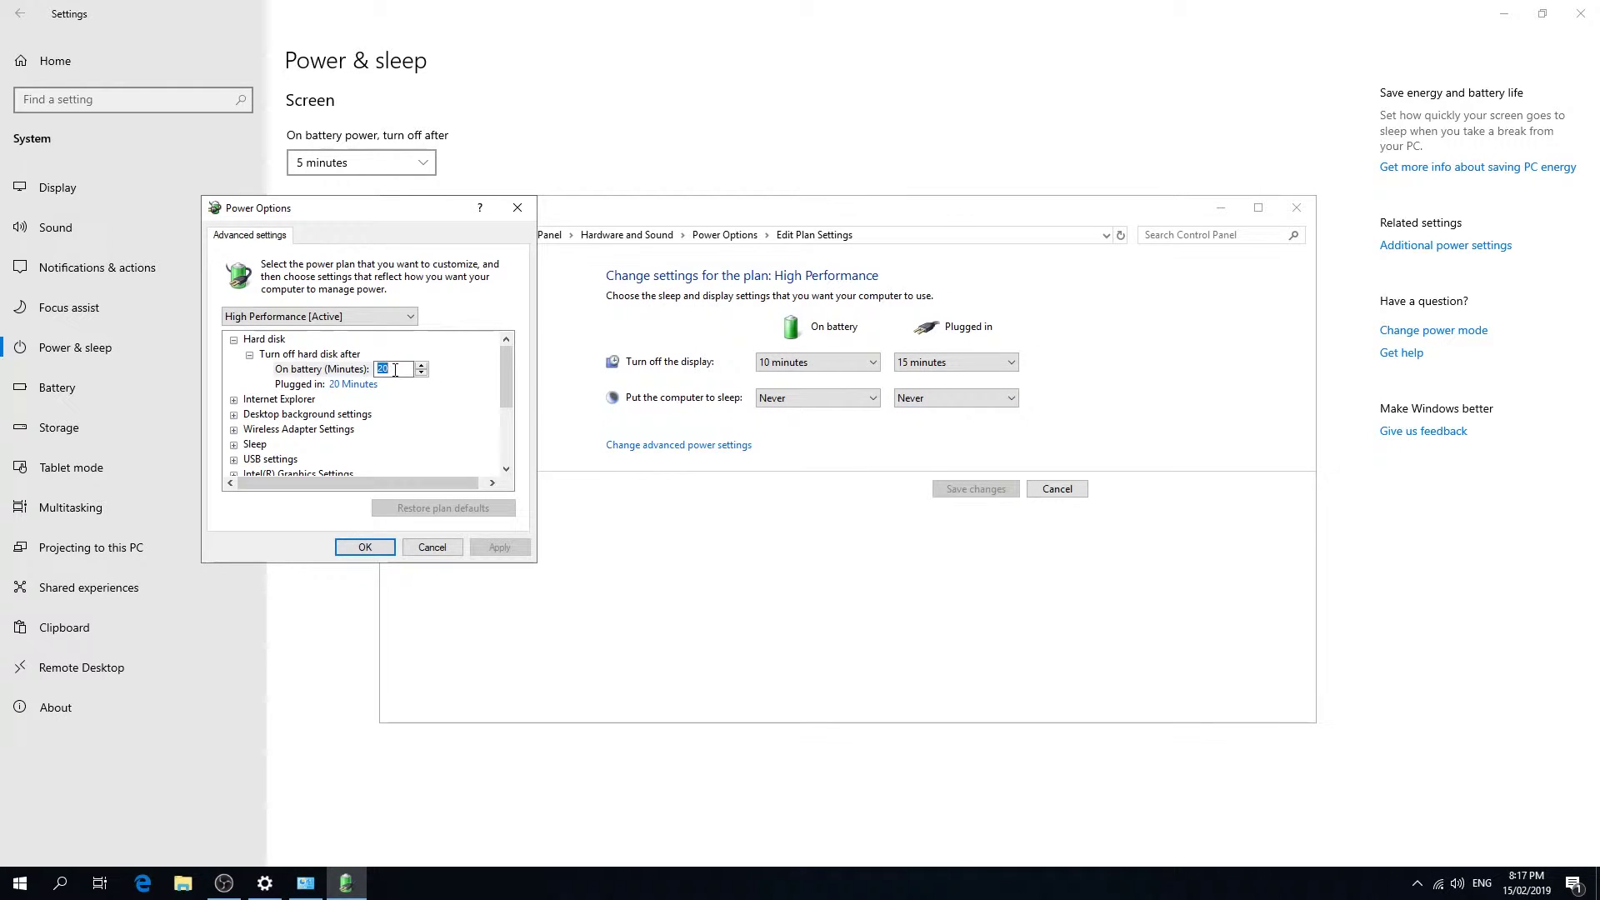
pyautogui.write('0')
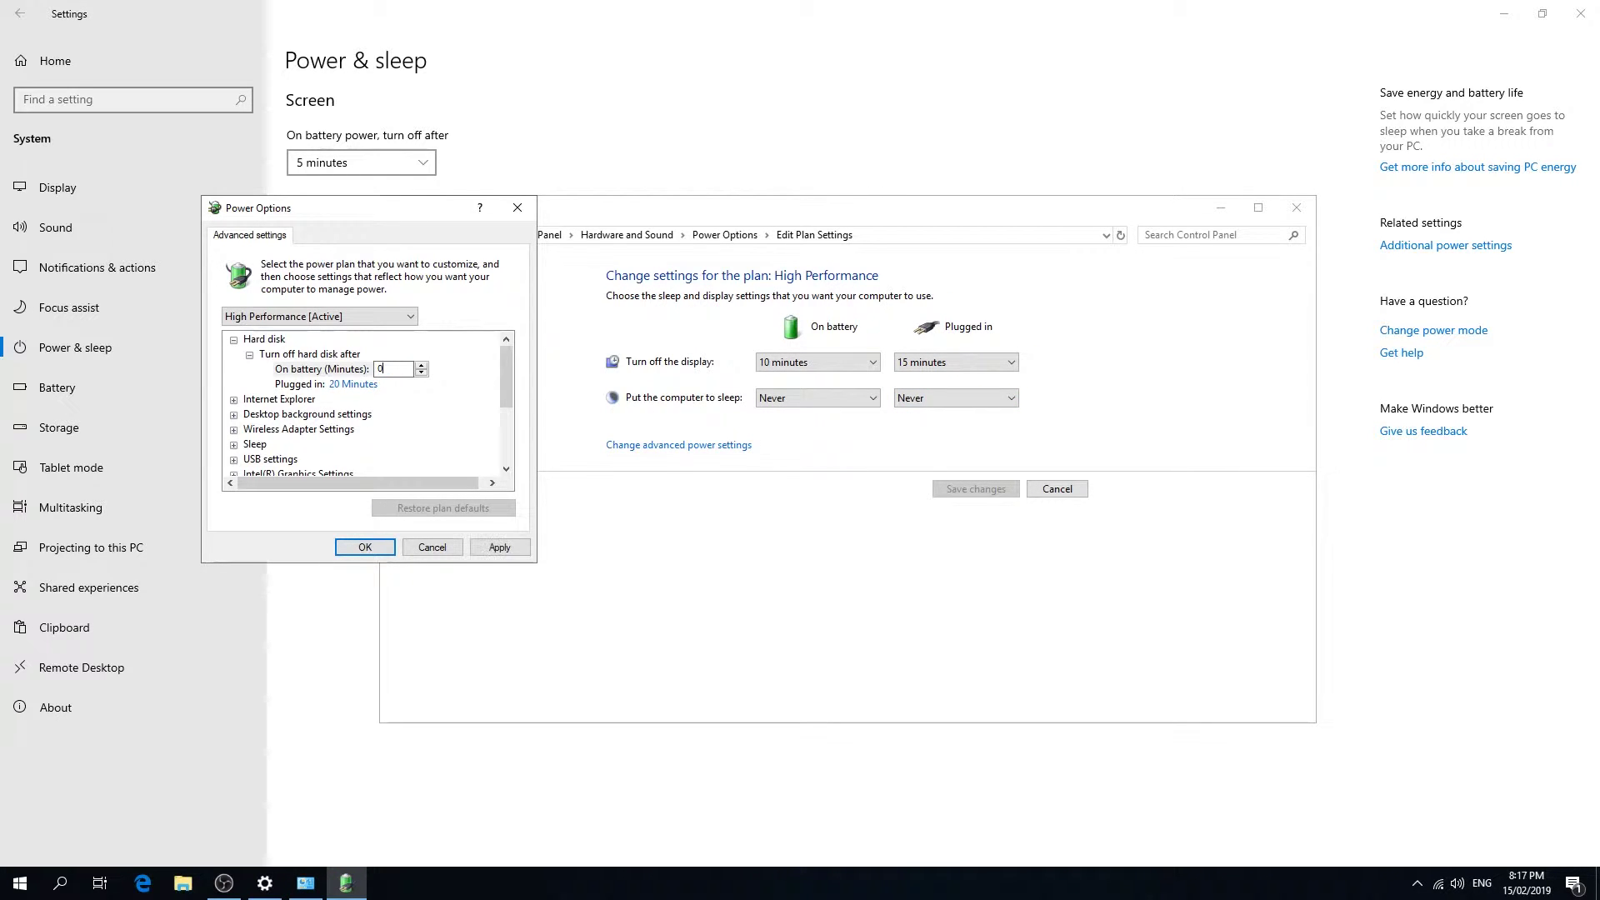
pyautogui.click(367, 385)
pyautogui.write('0')
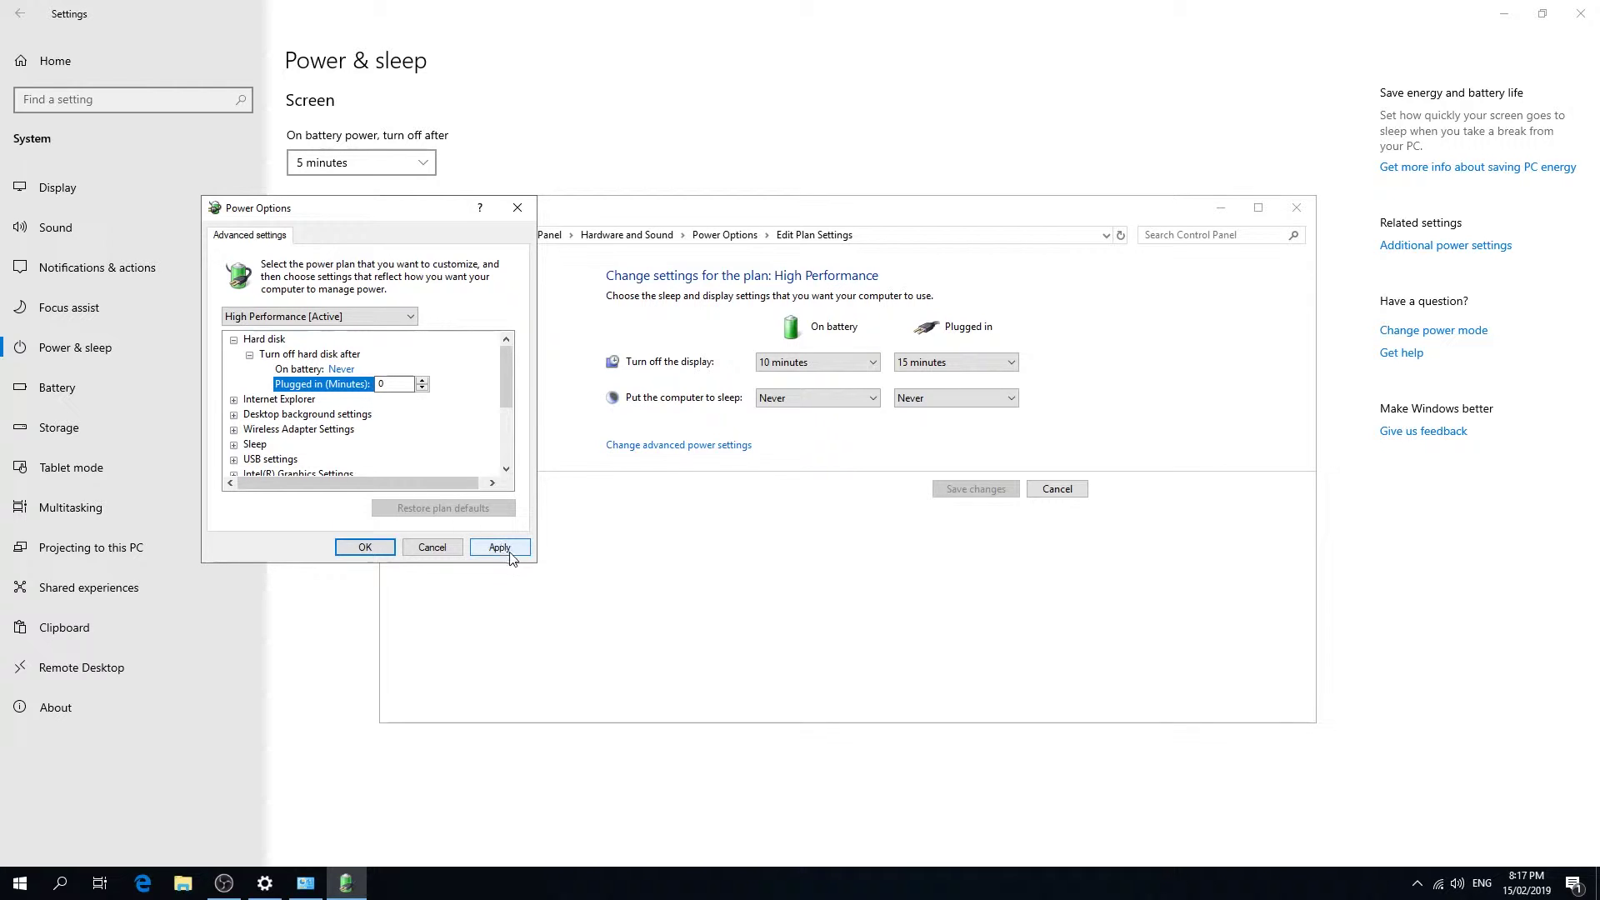
pyautogui.click(500, 547)
pyautogui.click(366, 547)
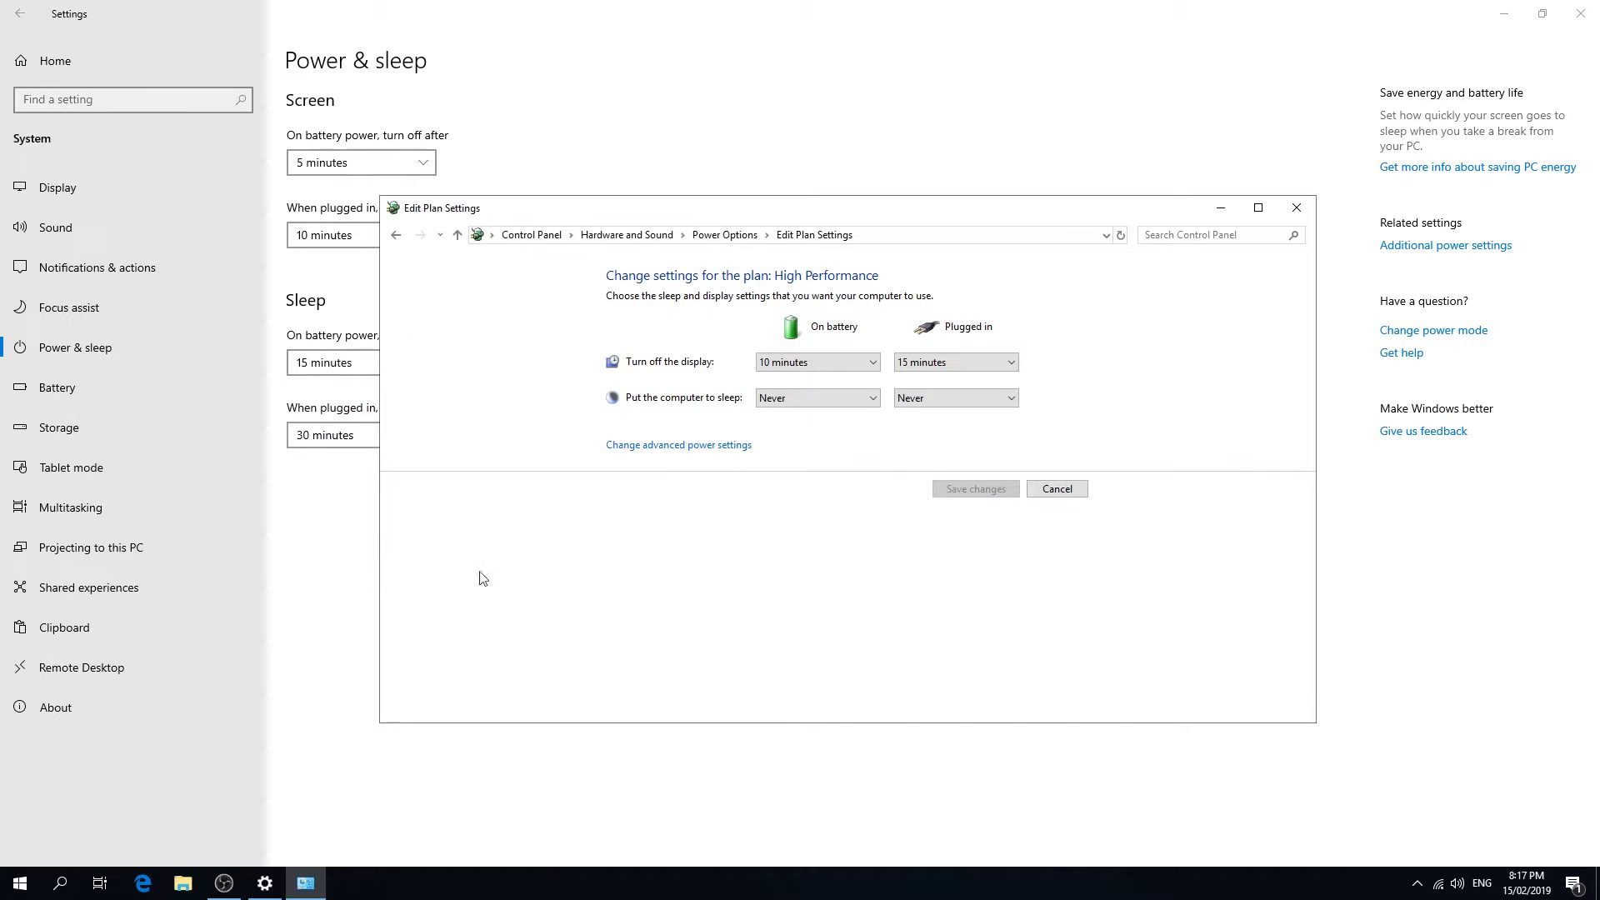
pyautogui.click(1305, 208)
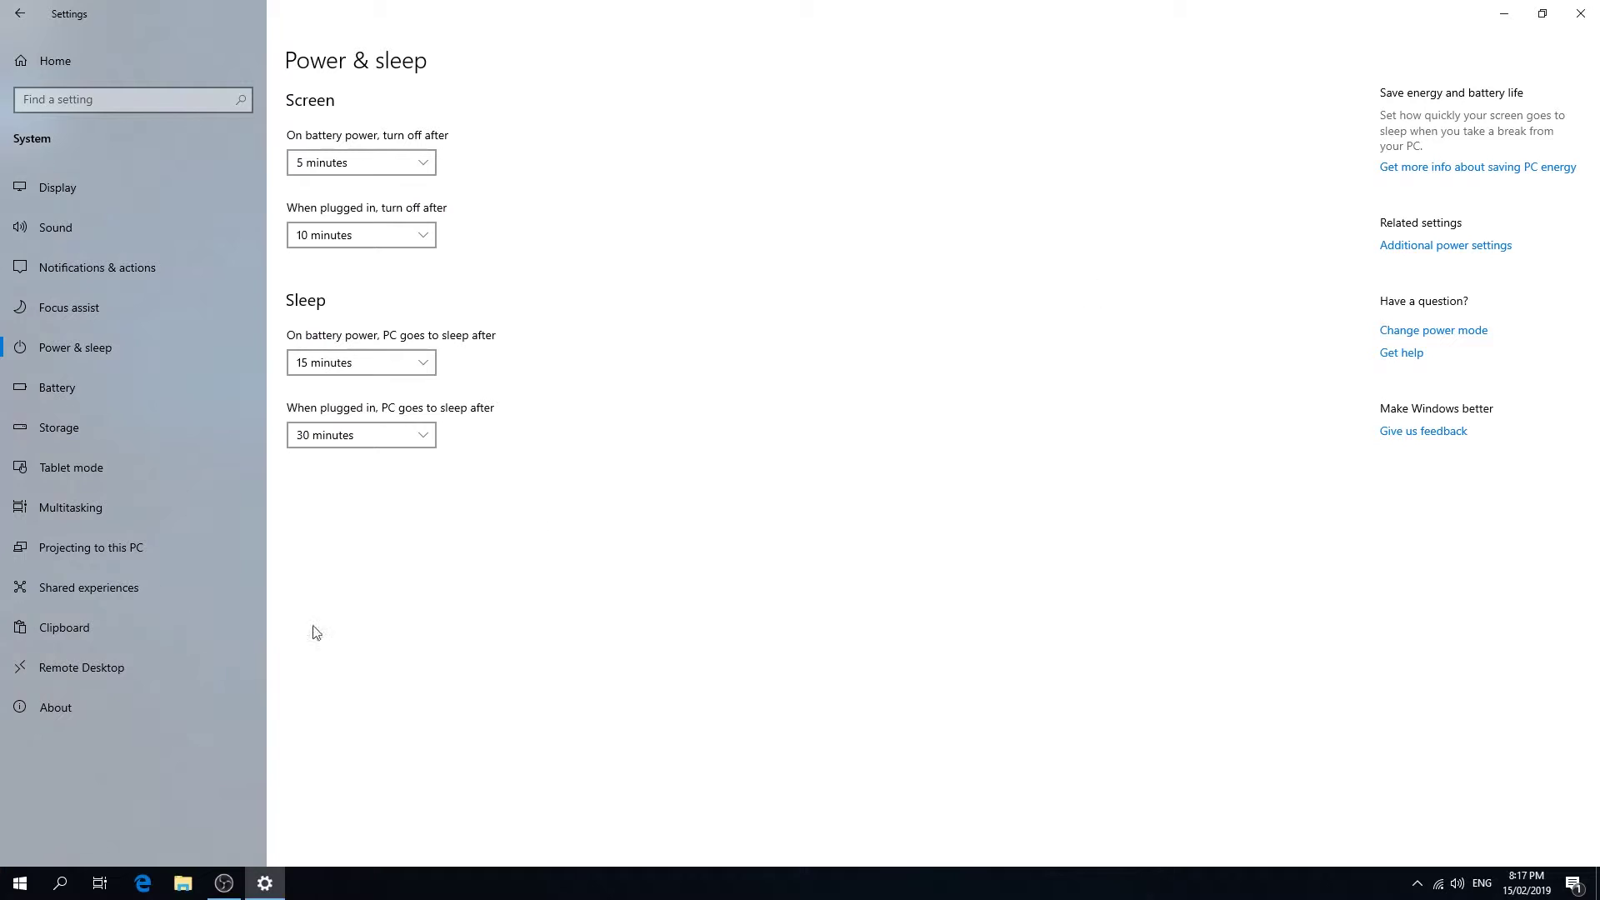
# Turn off Game bar recording and the controller shortcut that opens Game bar
pyautogui.click(55, 66)
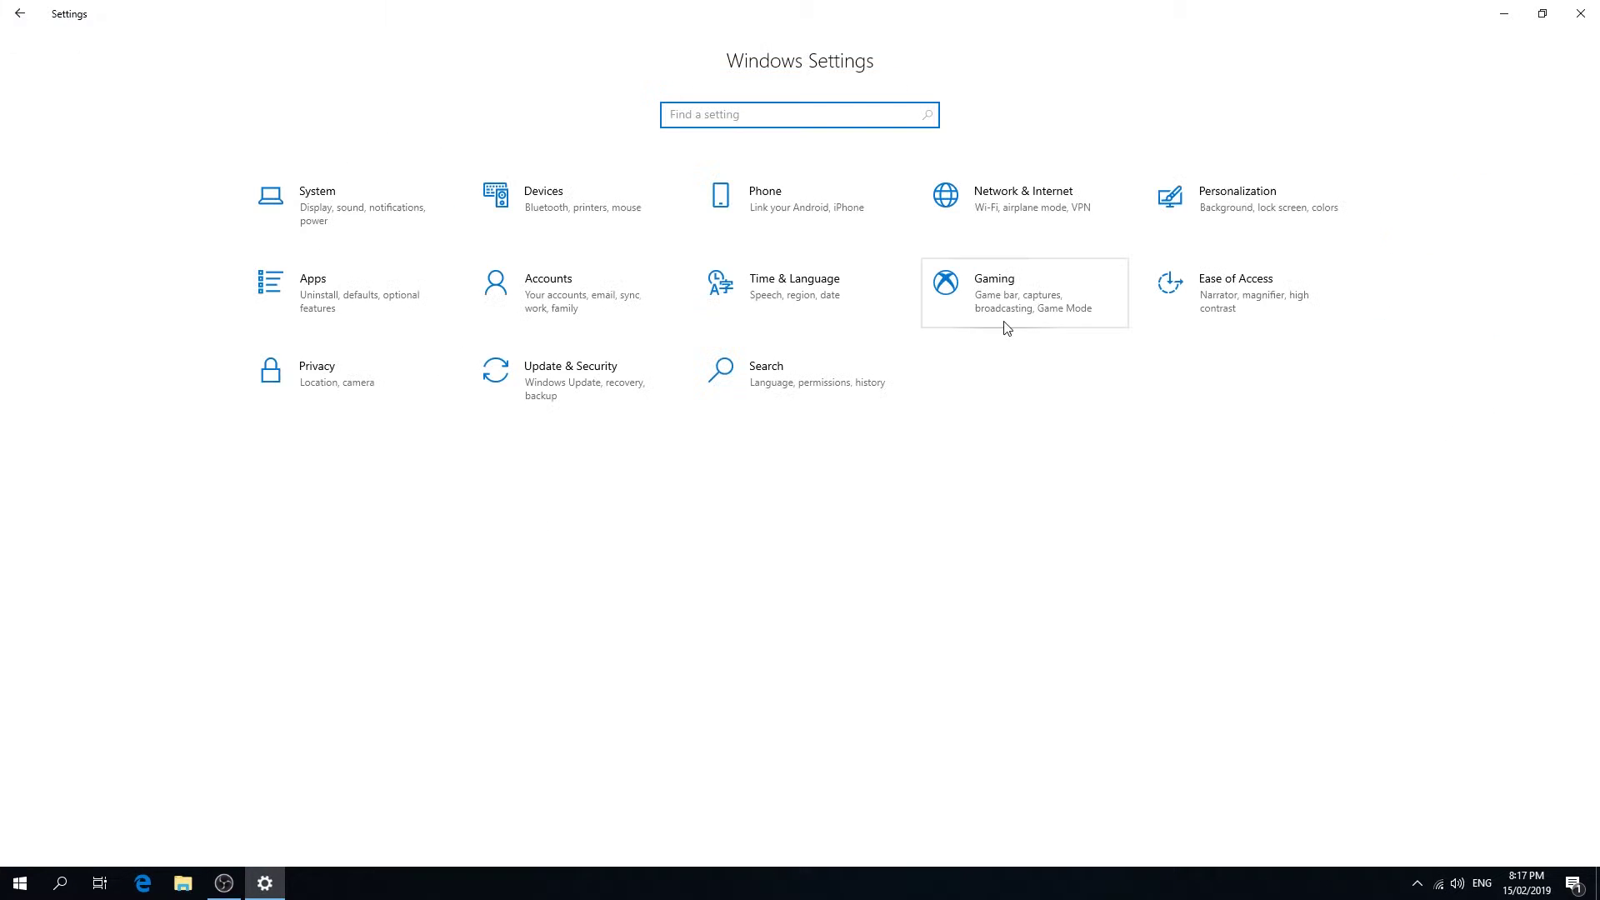
pyautogui.click(1003, 313)
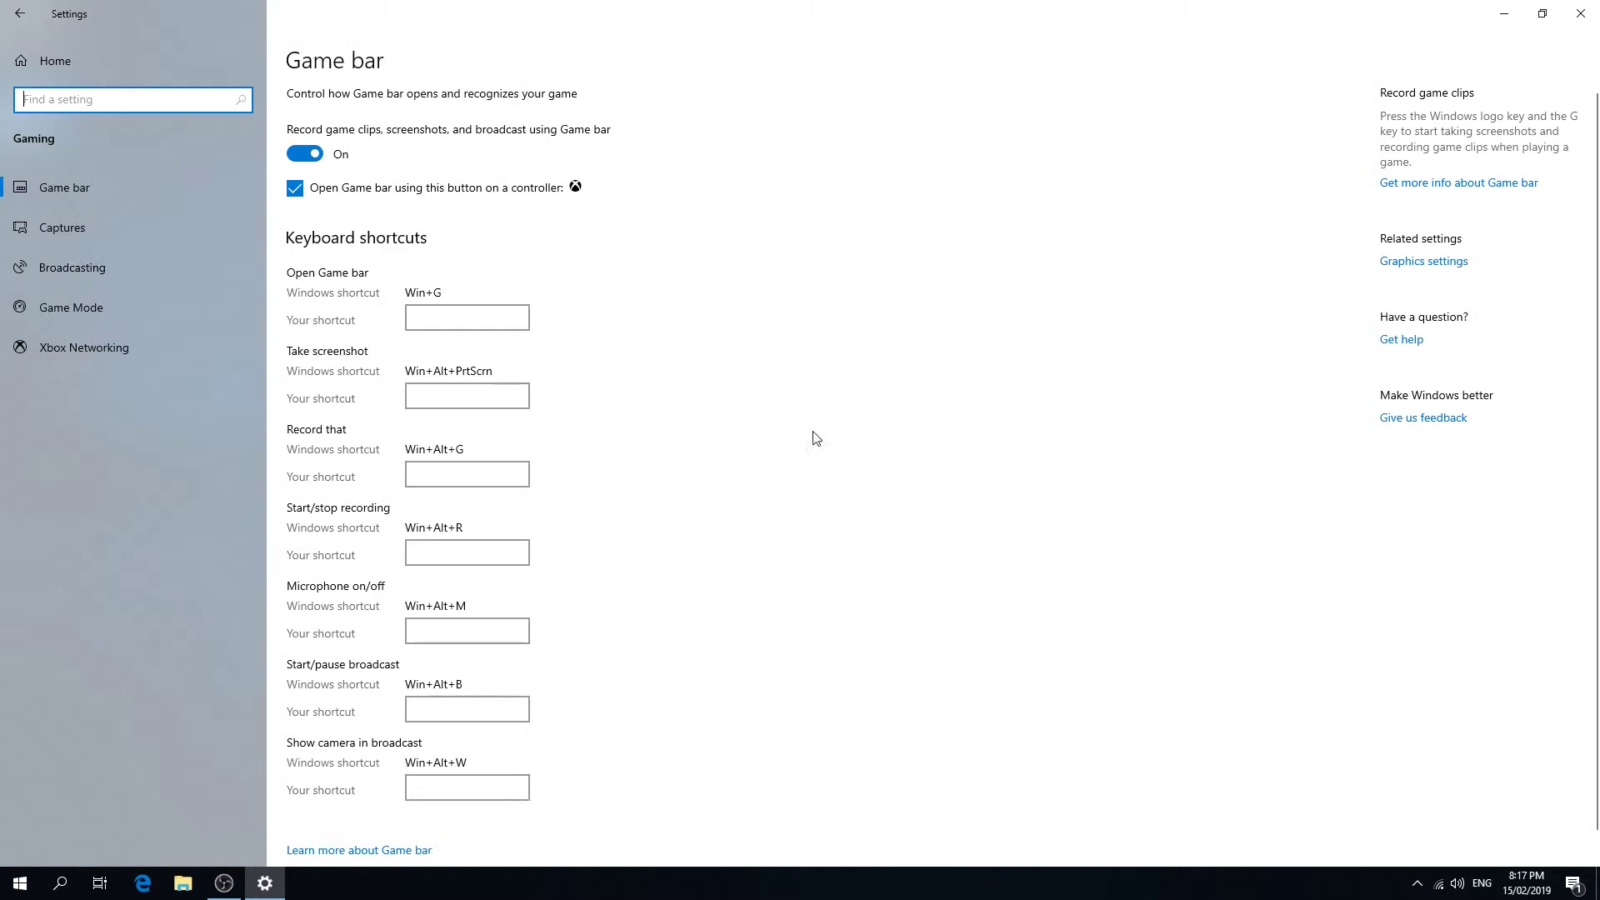
pyautogui.click(310, 155)
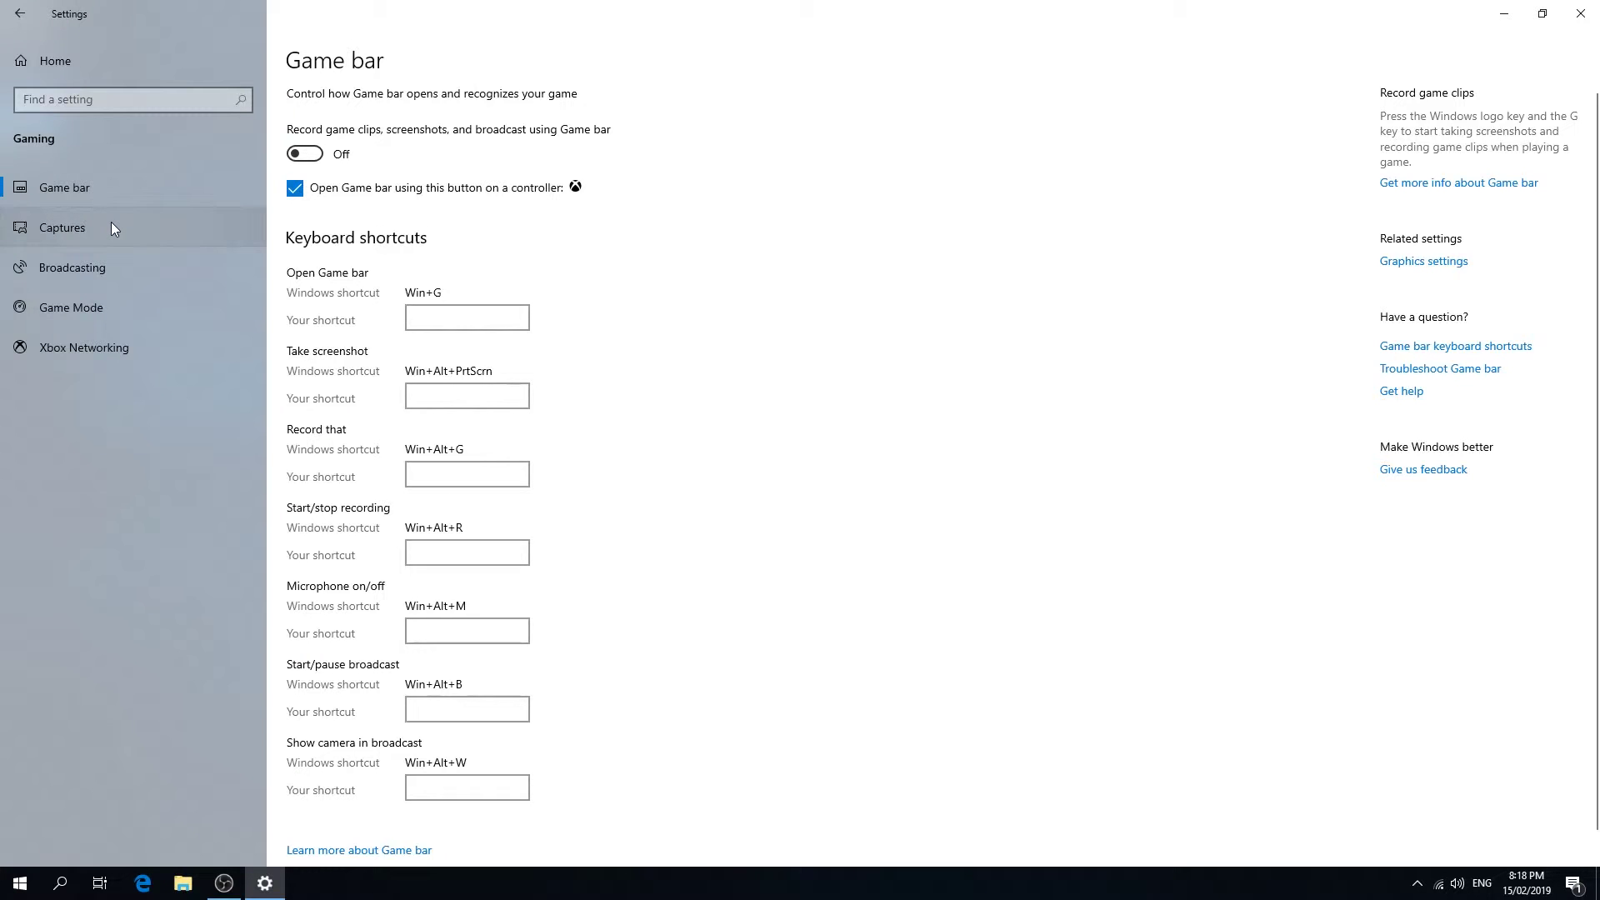
pyautogui.click(296, 190)
# Turn off audio recording for captures and broadcasts, and toggle Game Mode off then back on
pyautogui.click(107, 223)
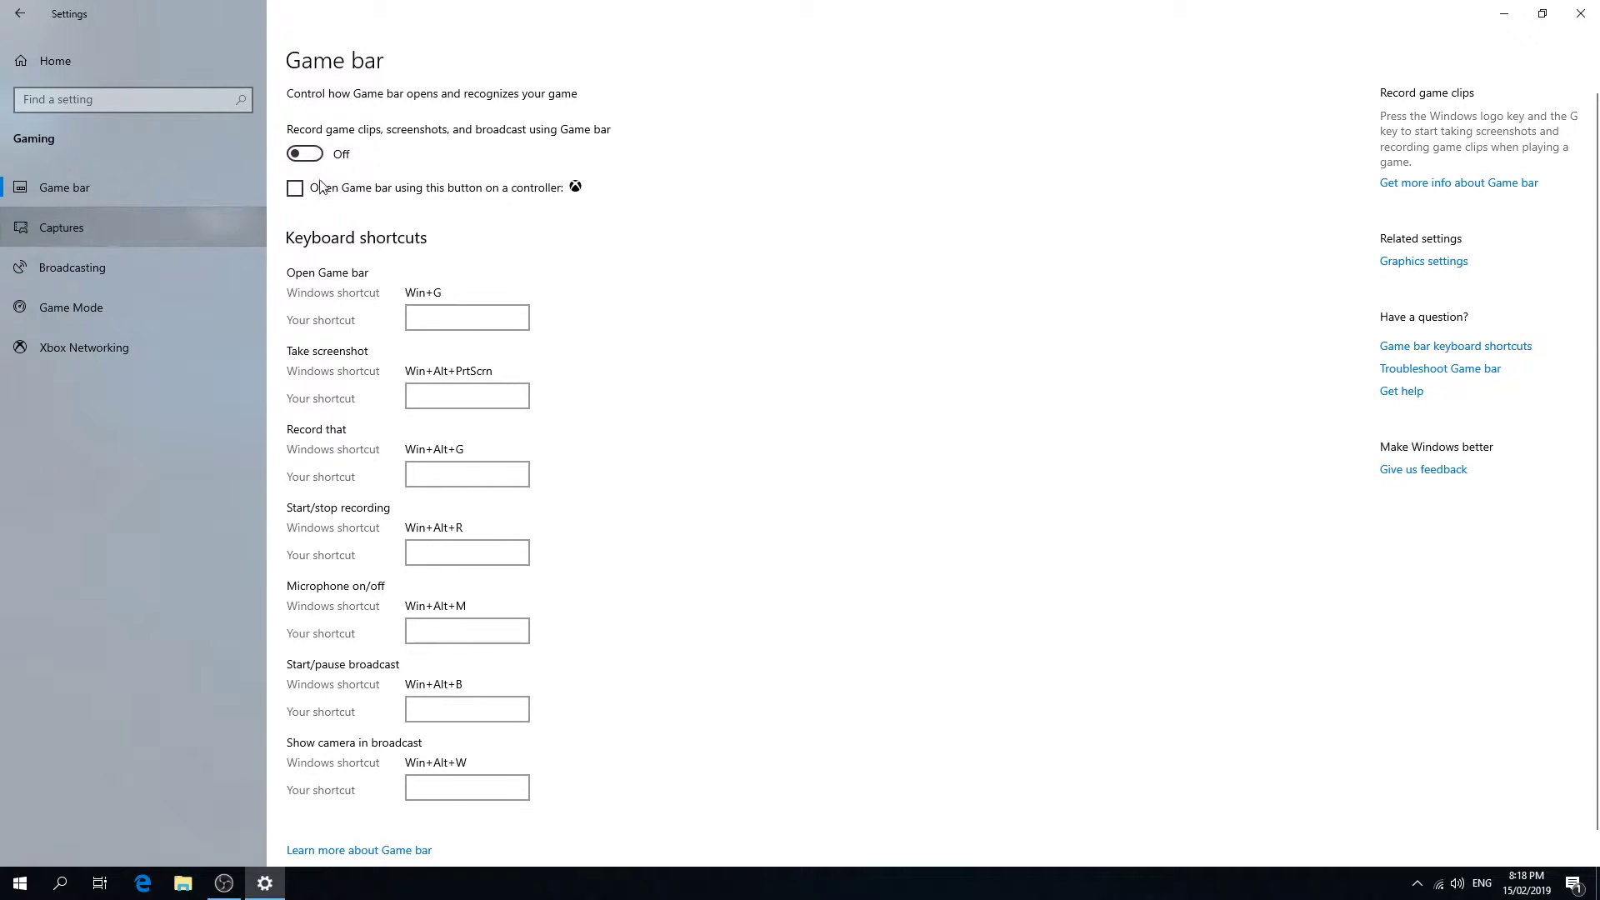
pyautogui.scroll(-3, 323, 184)
pyautogui.click(310, 263)
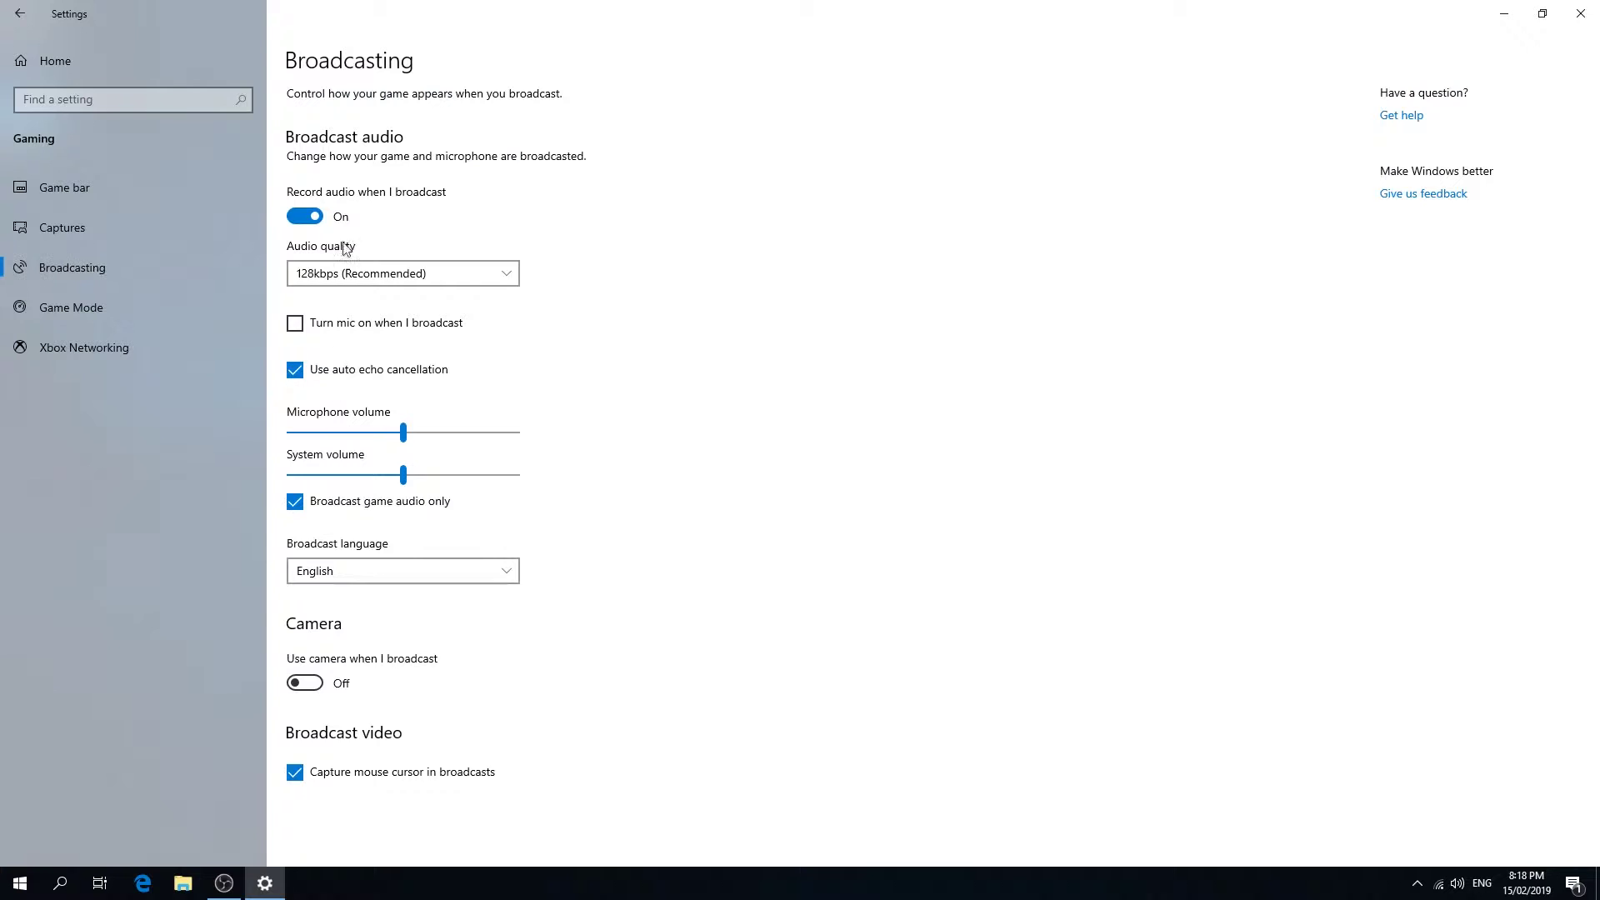
pyautogui.click(305, 217)
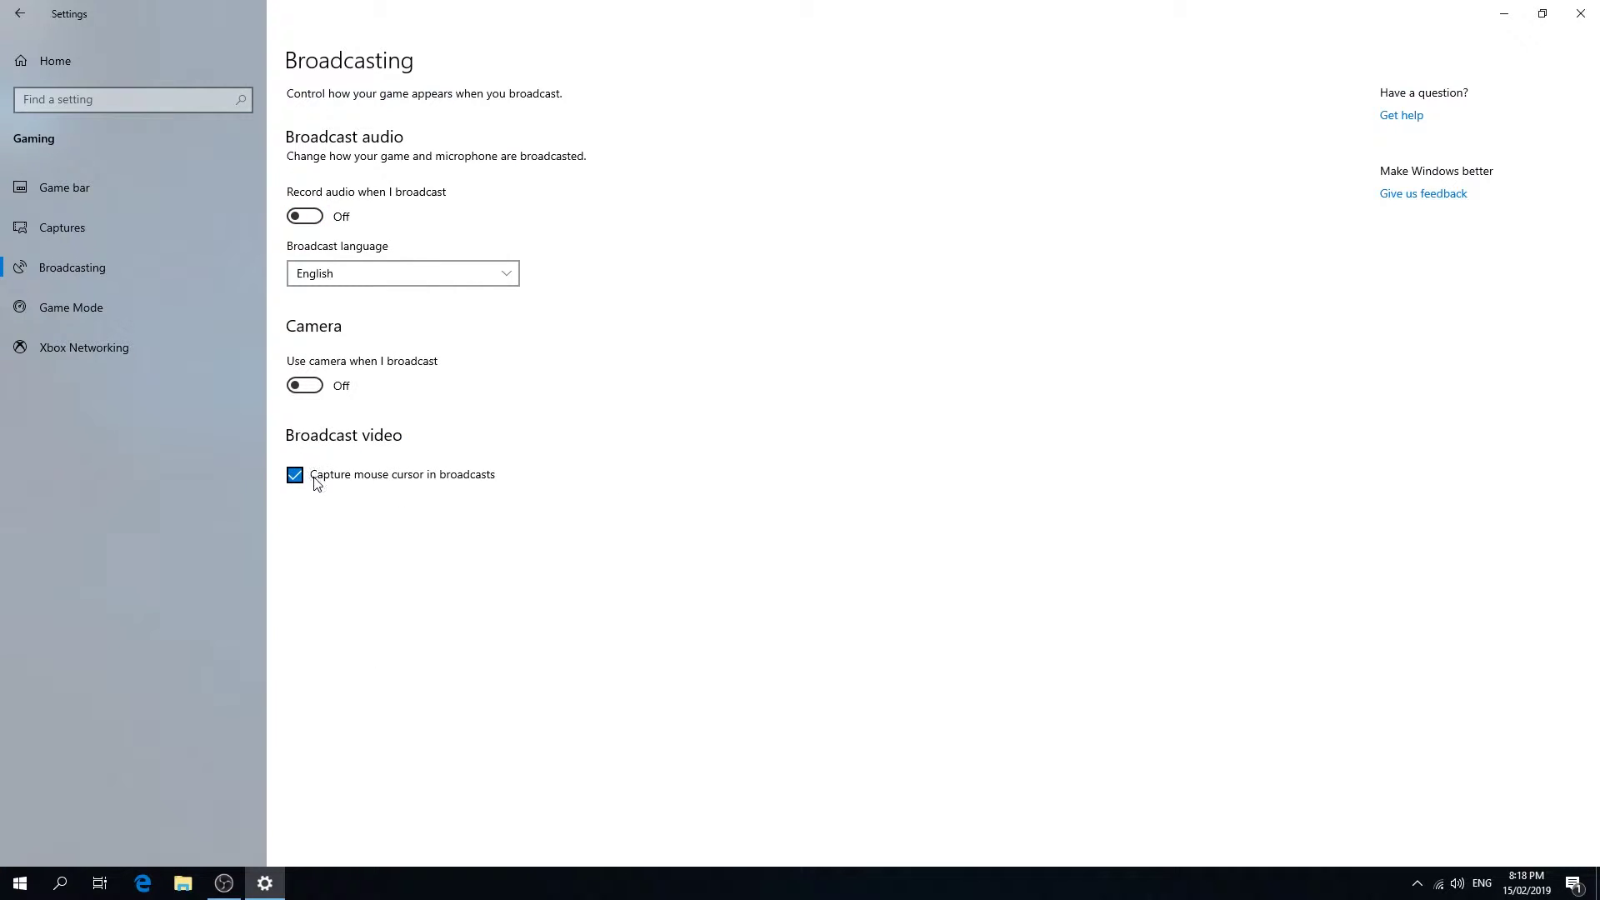
pyautogui.click(109, 344)
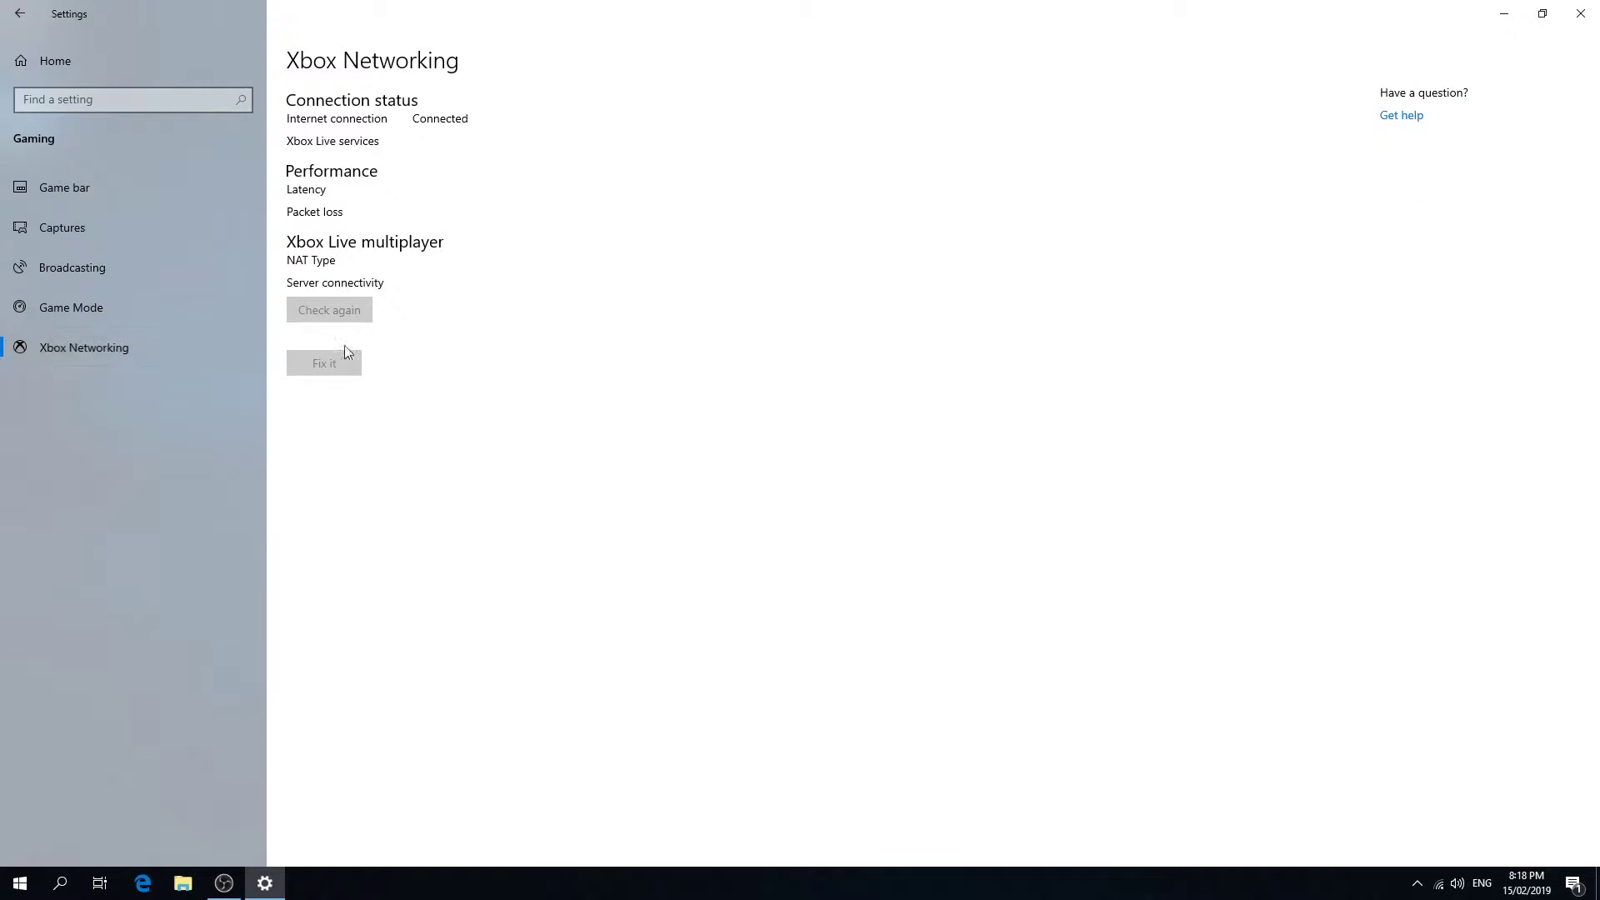
pyautogui.click(51, 315)
pyautogui.click(307, 156)
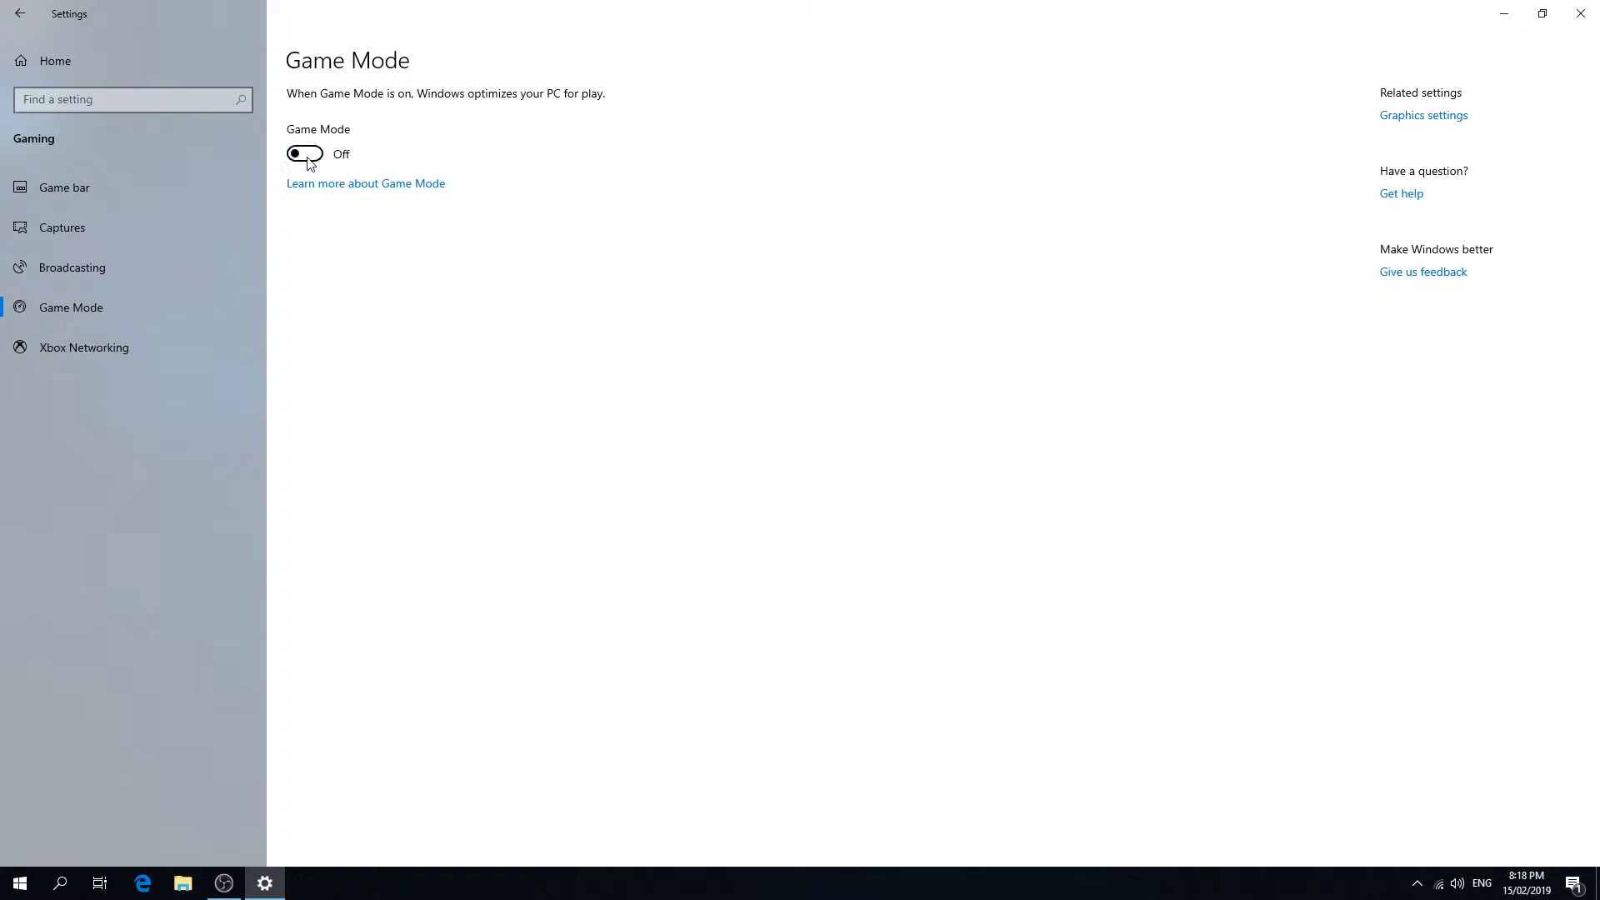
pyautogui.click(308, 156)
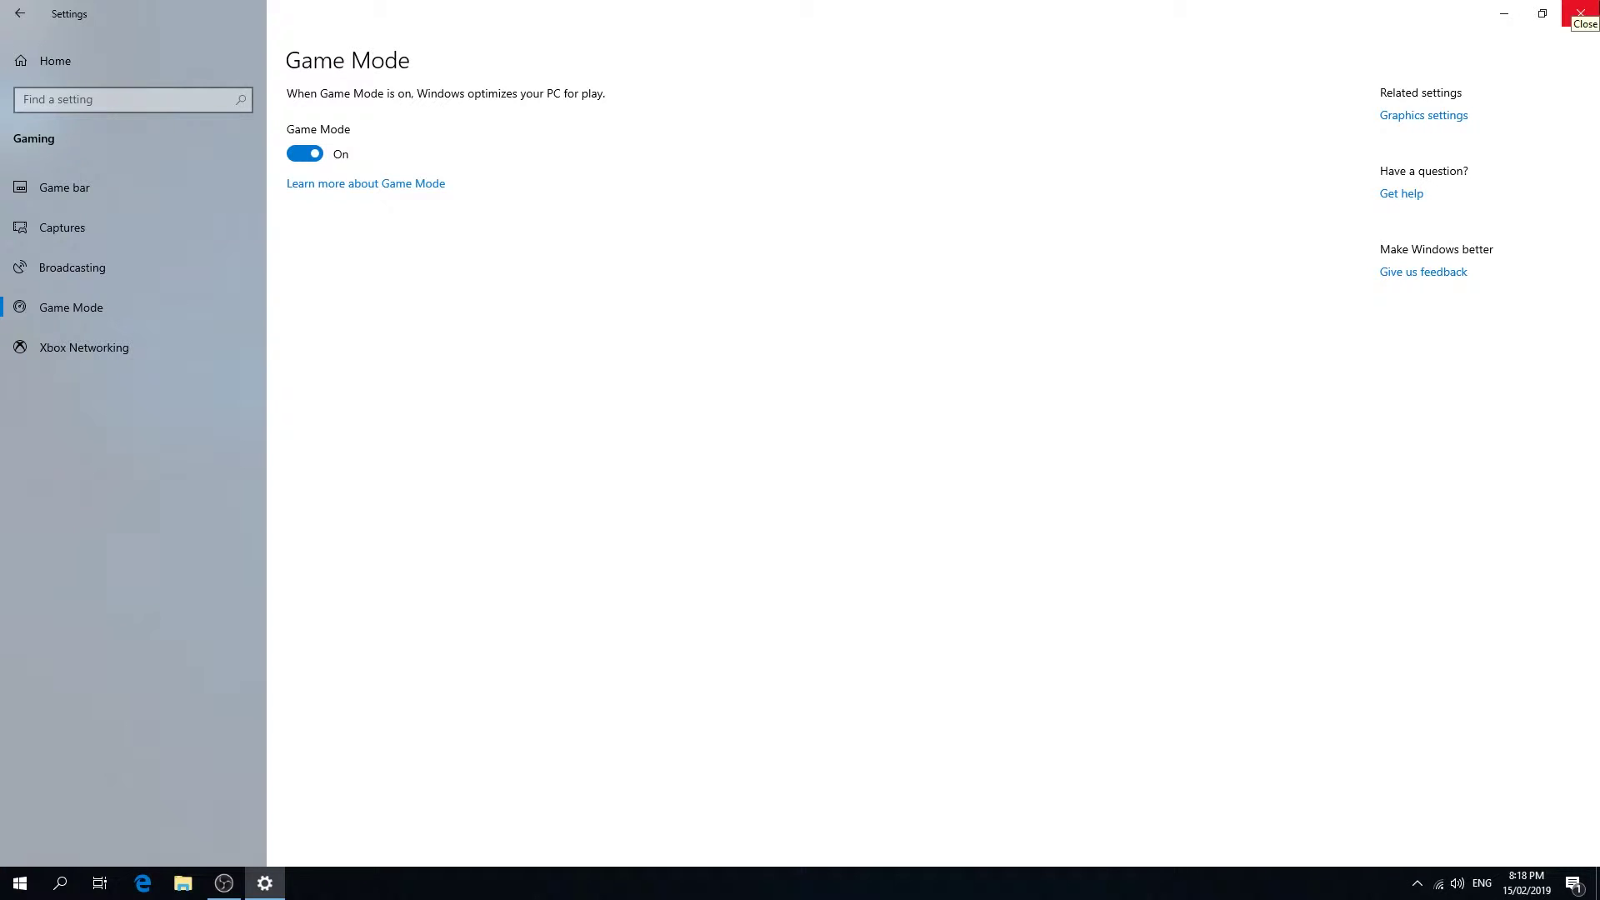
pyautogui.click(49, 63)
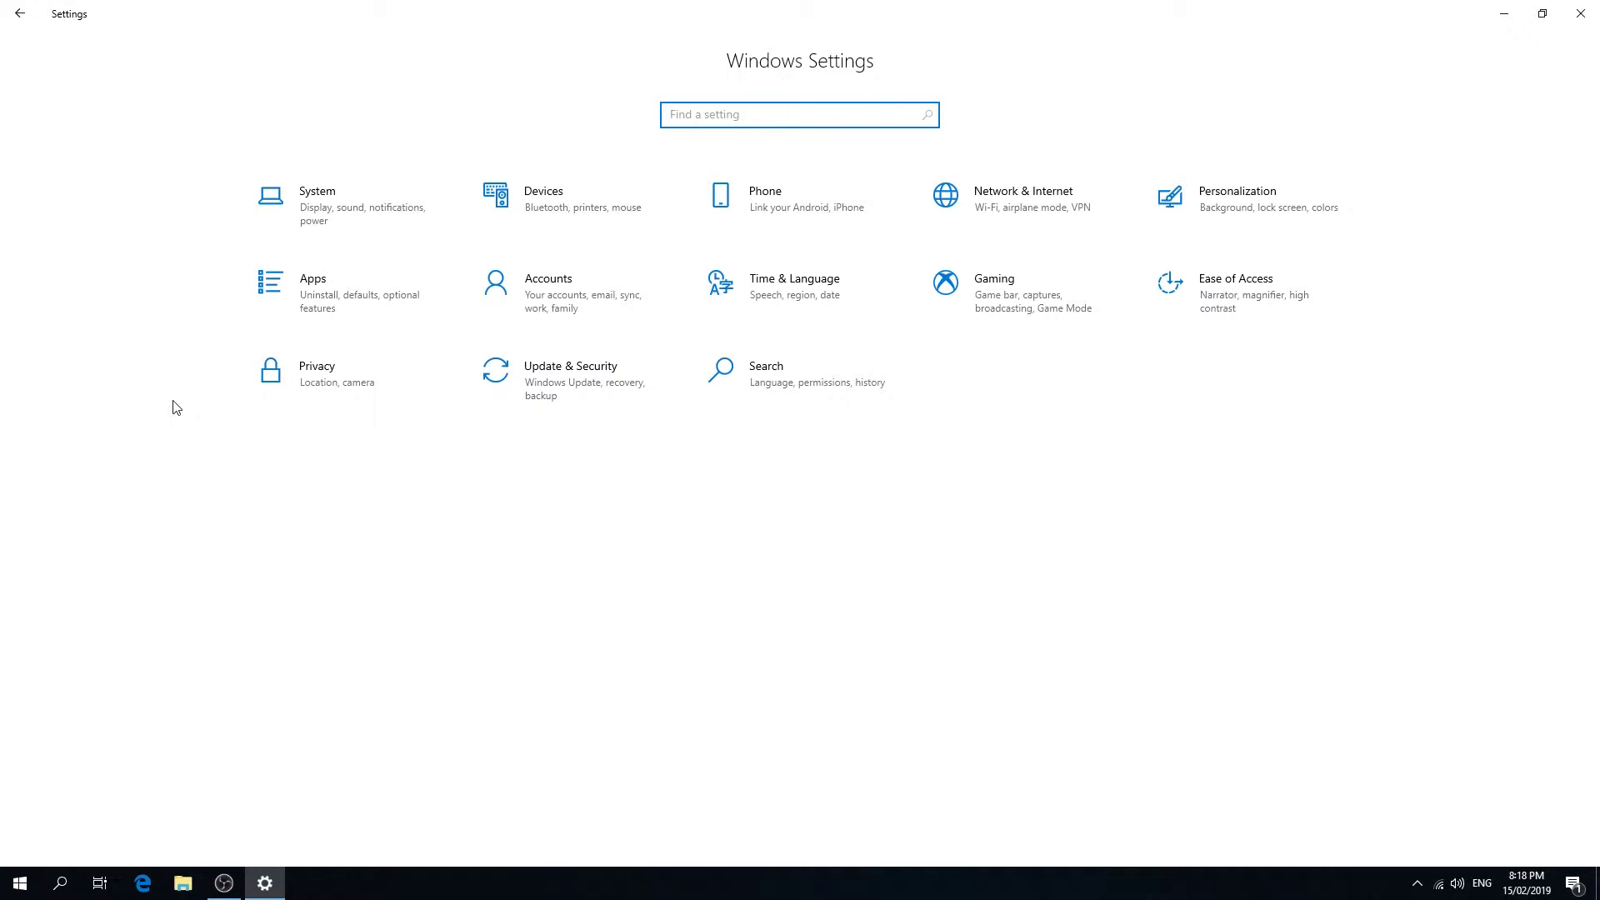
# In Apps & features, uninstall Candy Crush Friends
pyautogui.click(367, 304)
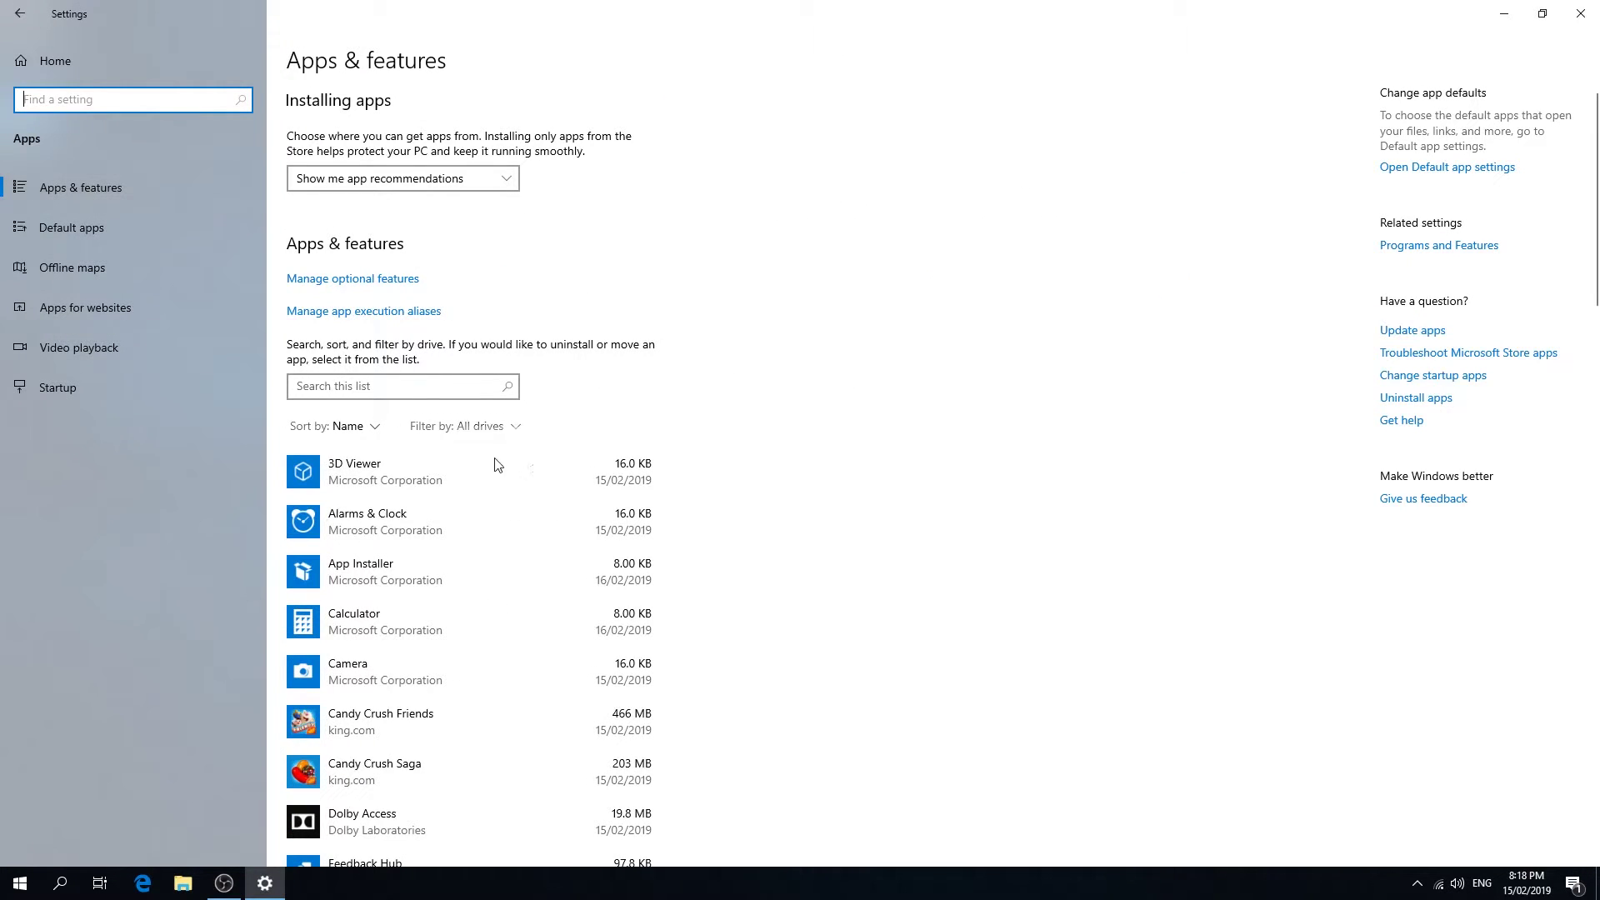
pyautogui.scroll(-5, 555, 492)
pyautogui.scroll(5, 555, 492)
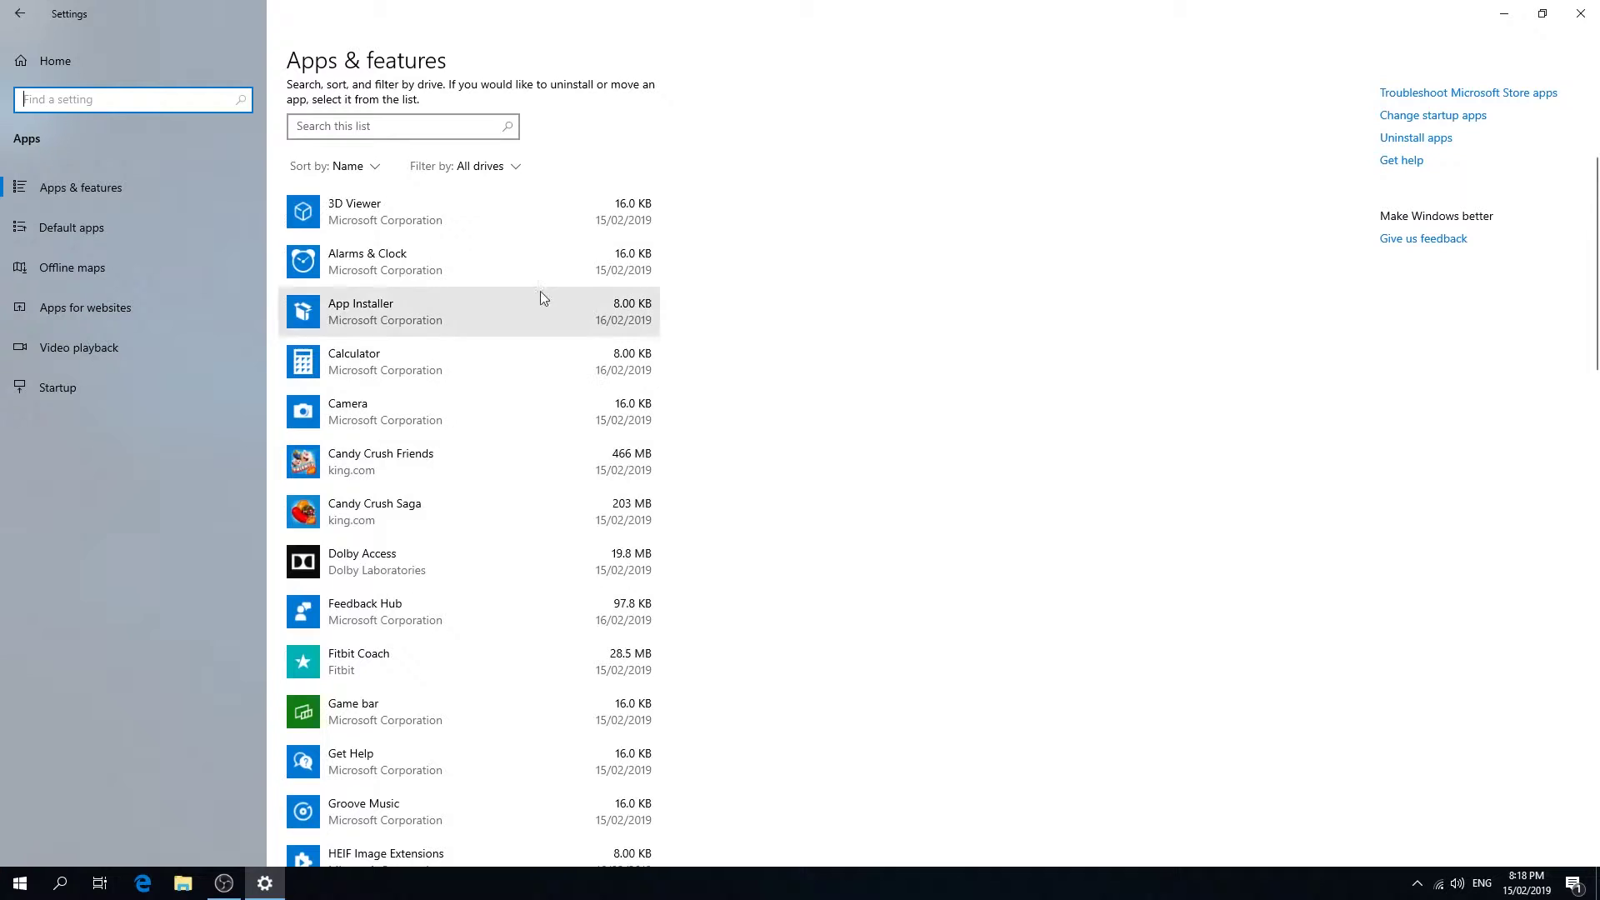
pyautogui.click(493, 477)
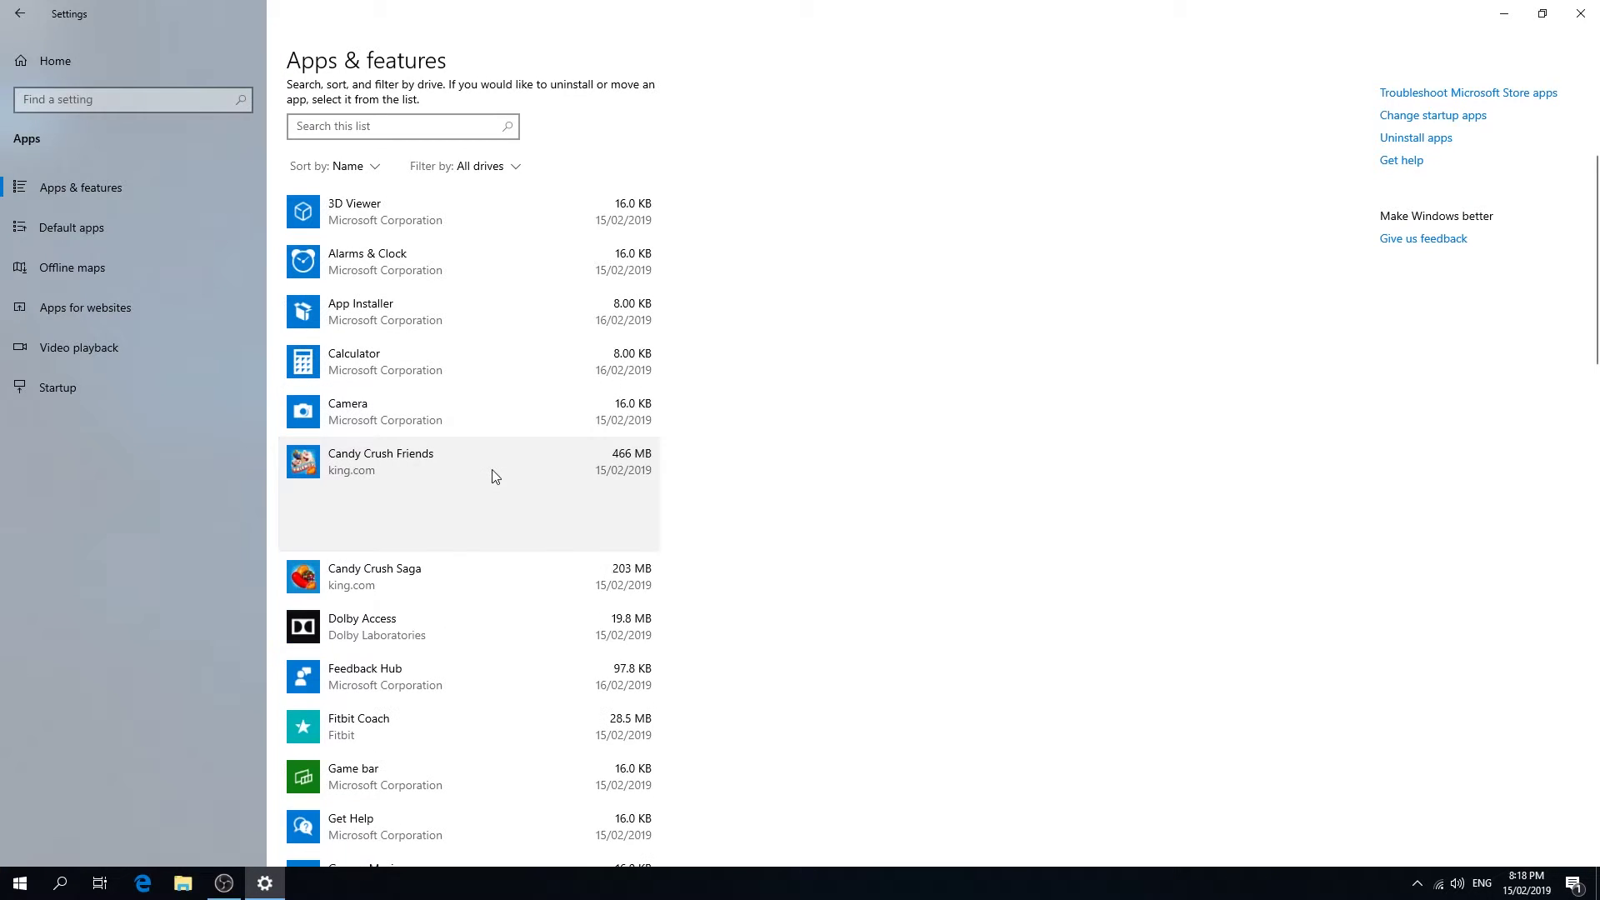
pyautogui.click(627, 537)
pyautogui.click(688, 491)
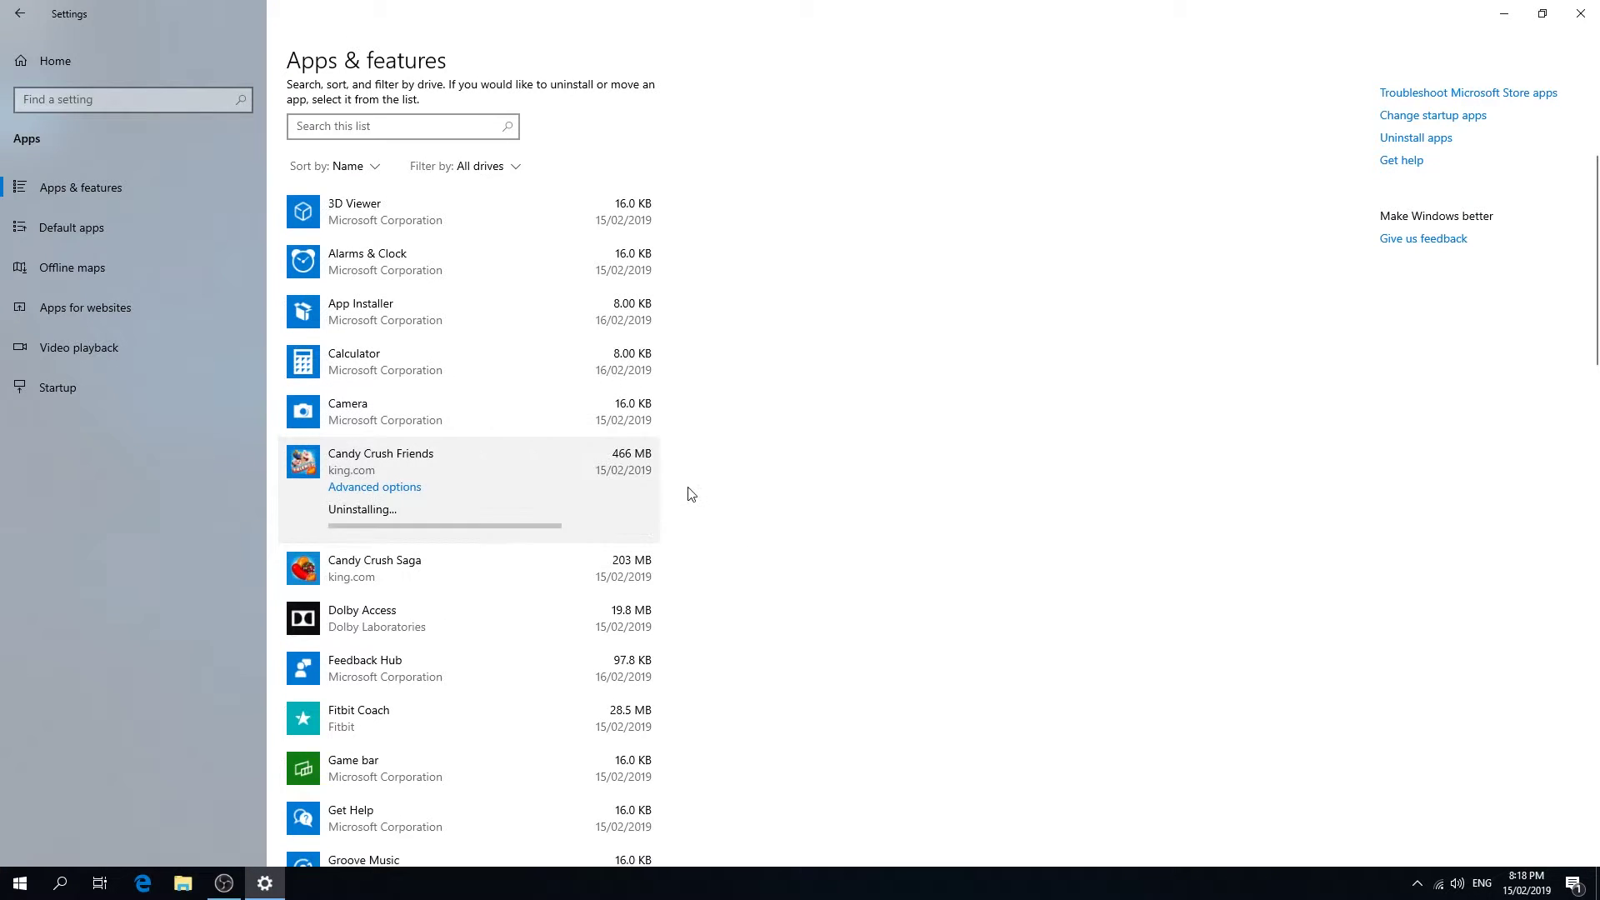
# Uninstall Candy Crush Saga and Fitbit Coach
pyautogui.click(577, 560)
pyautogui.scroll(-2, 600, 500)
pyautogui.click(623, 454)
pyautogui.click(688, 410)
pyautogui.scroll(-2, 583, 434)
pyautogui.click(571, 403)
pyautogui.click(613, 416)
pyautogui.click(688, 376)
# Inspect the Get Help, People, Xbox and Your Phone entries and attempt to uninstall Xbox Live
pyautogui.click(522, 428)
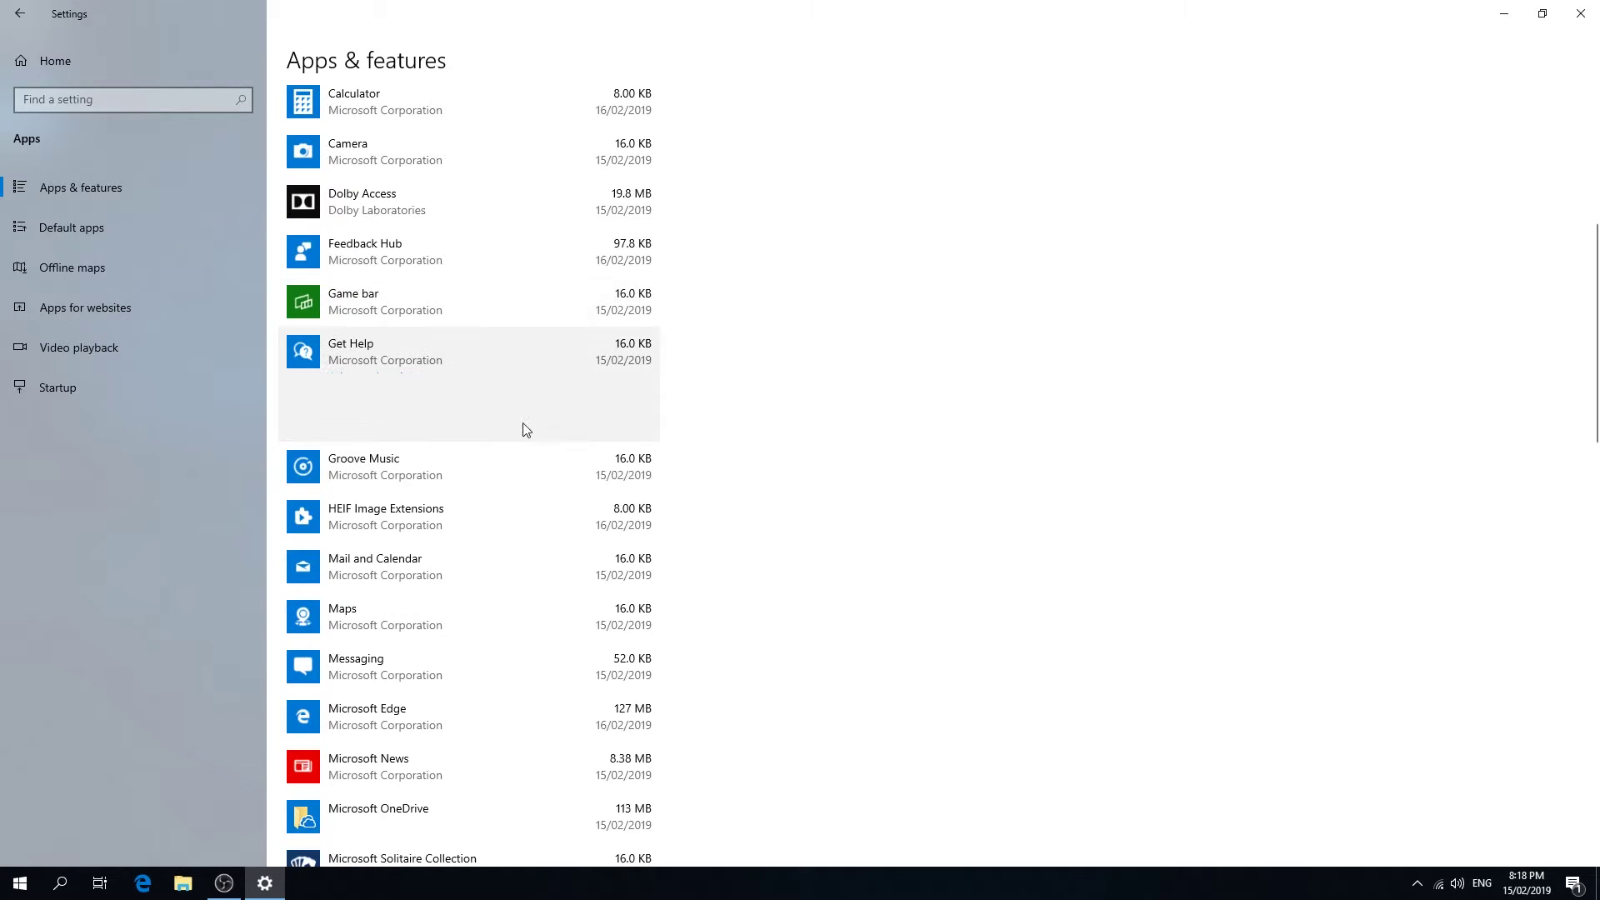
pyautogui.scroll(-10, 546, 444)
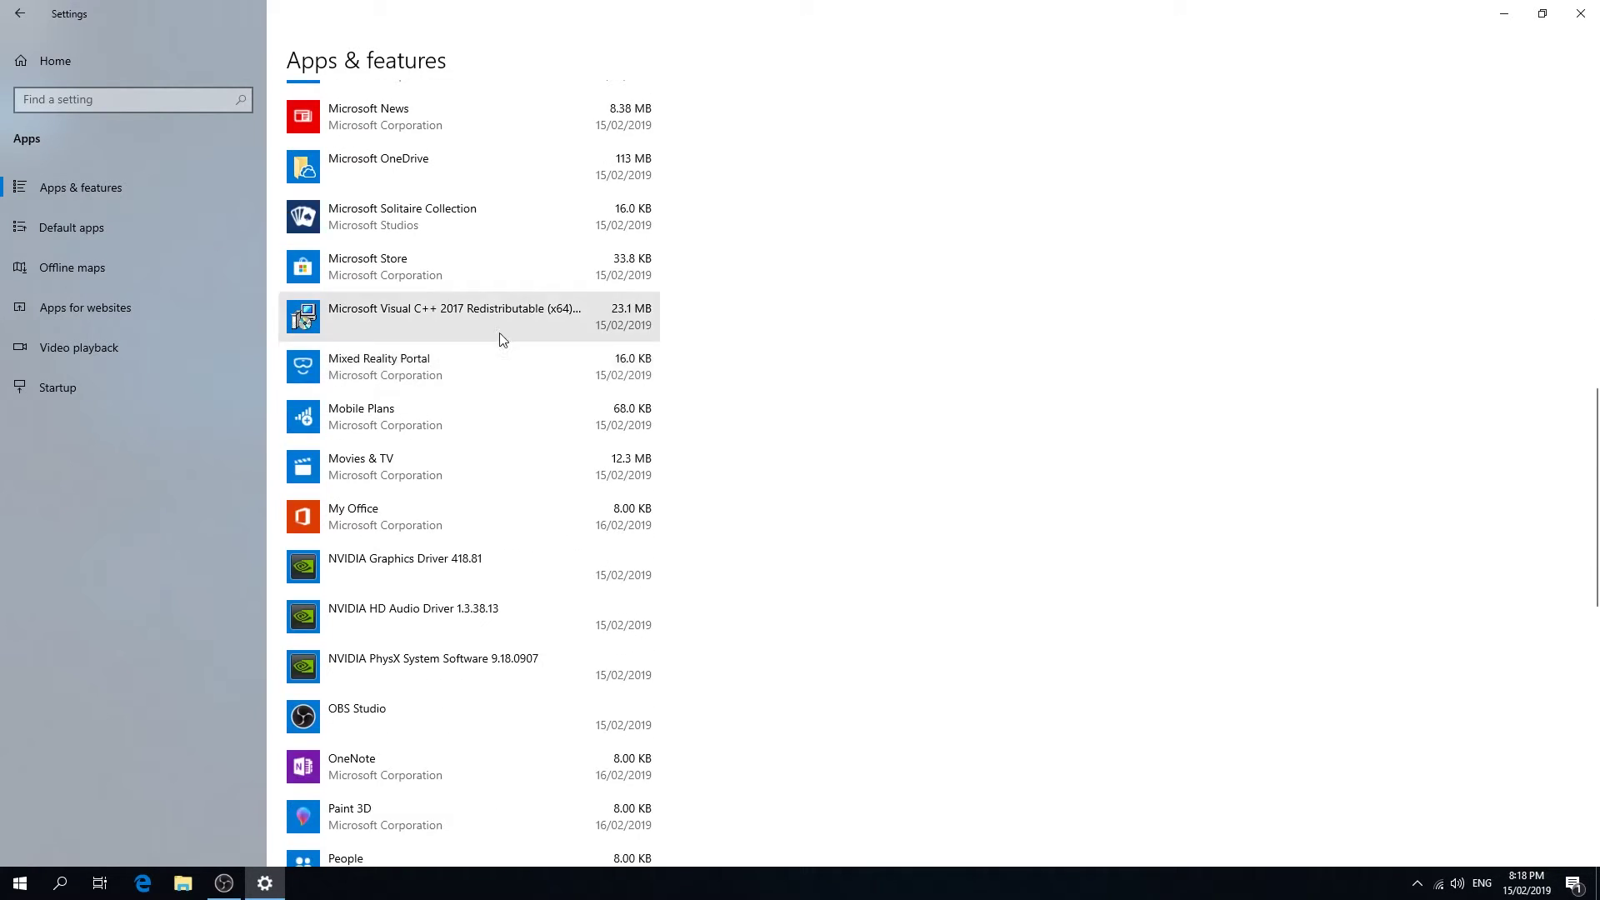
pyautogui.scroll(-3, 502, 396)
pyautogui.click(517, 387)
pyautogui.scroll(-5, 509, 381)
pyautogui.scroll(-2, 500, 379)
pyautogui.click(403, 542)
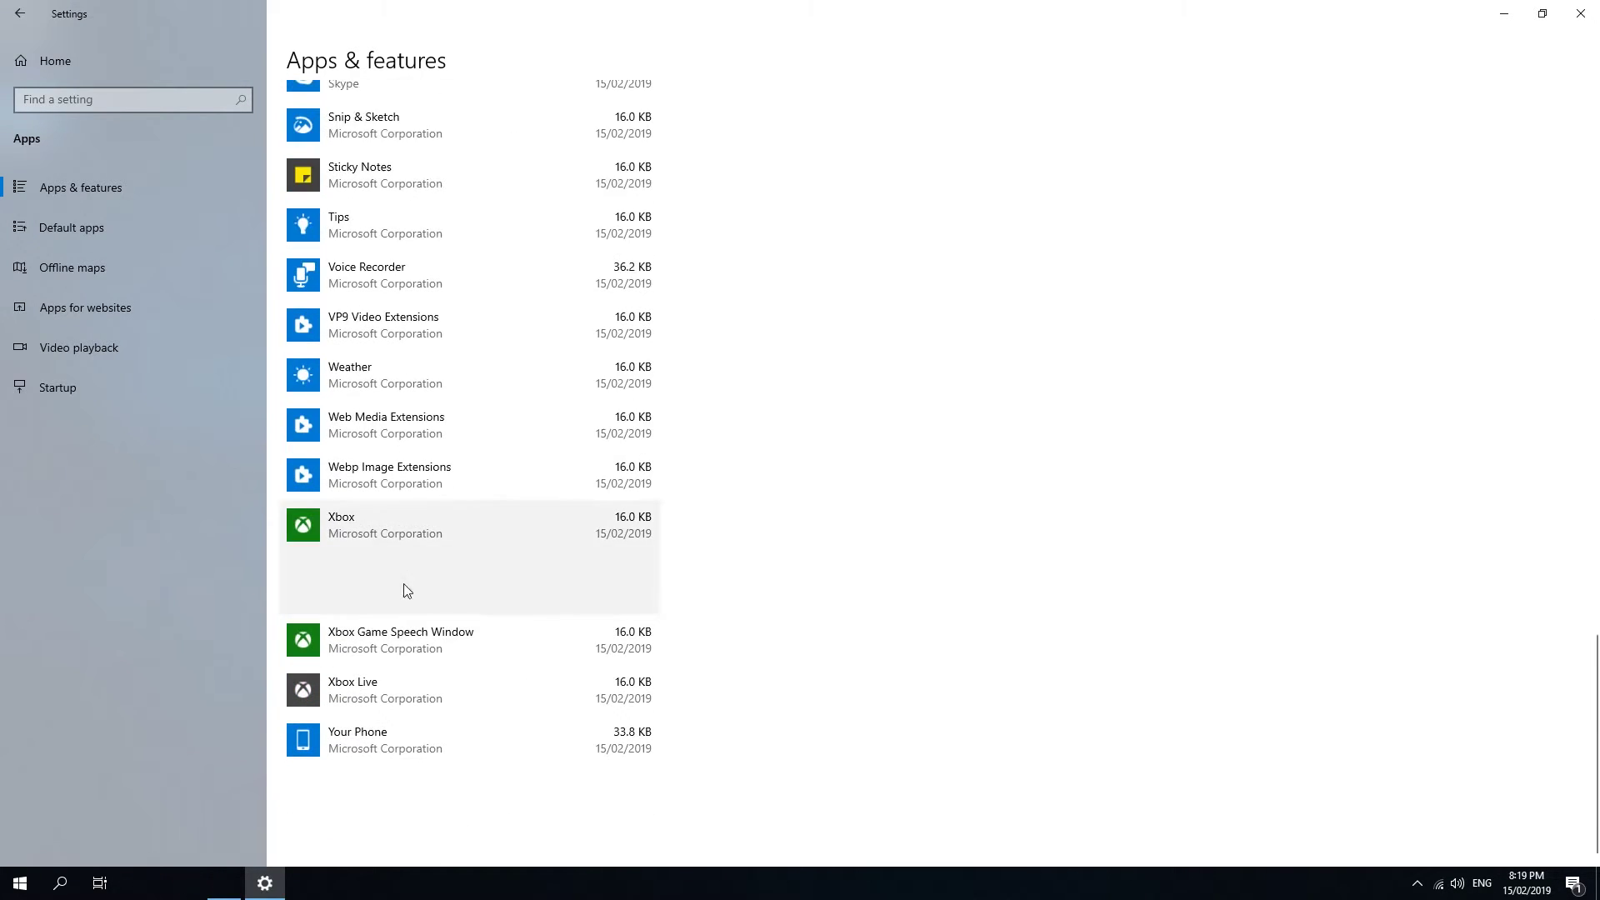
pyautogui.click(467, 692)
pyautogui.click(613, 693)
pyautogui.click(692, 653)
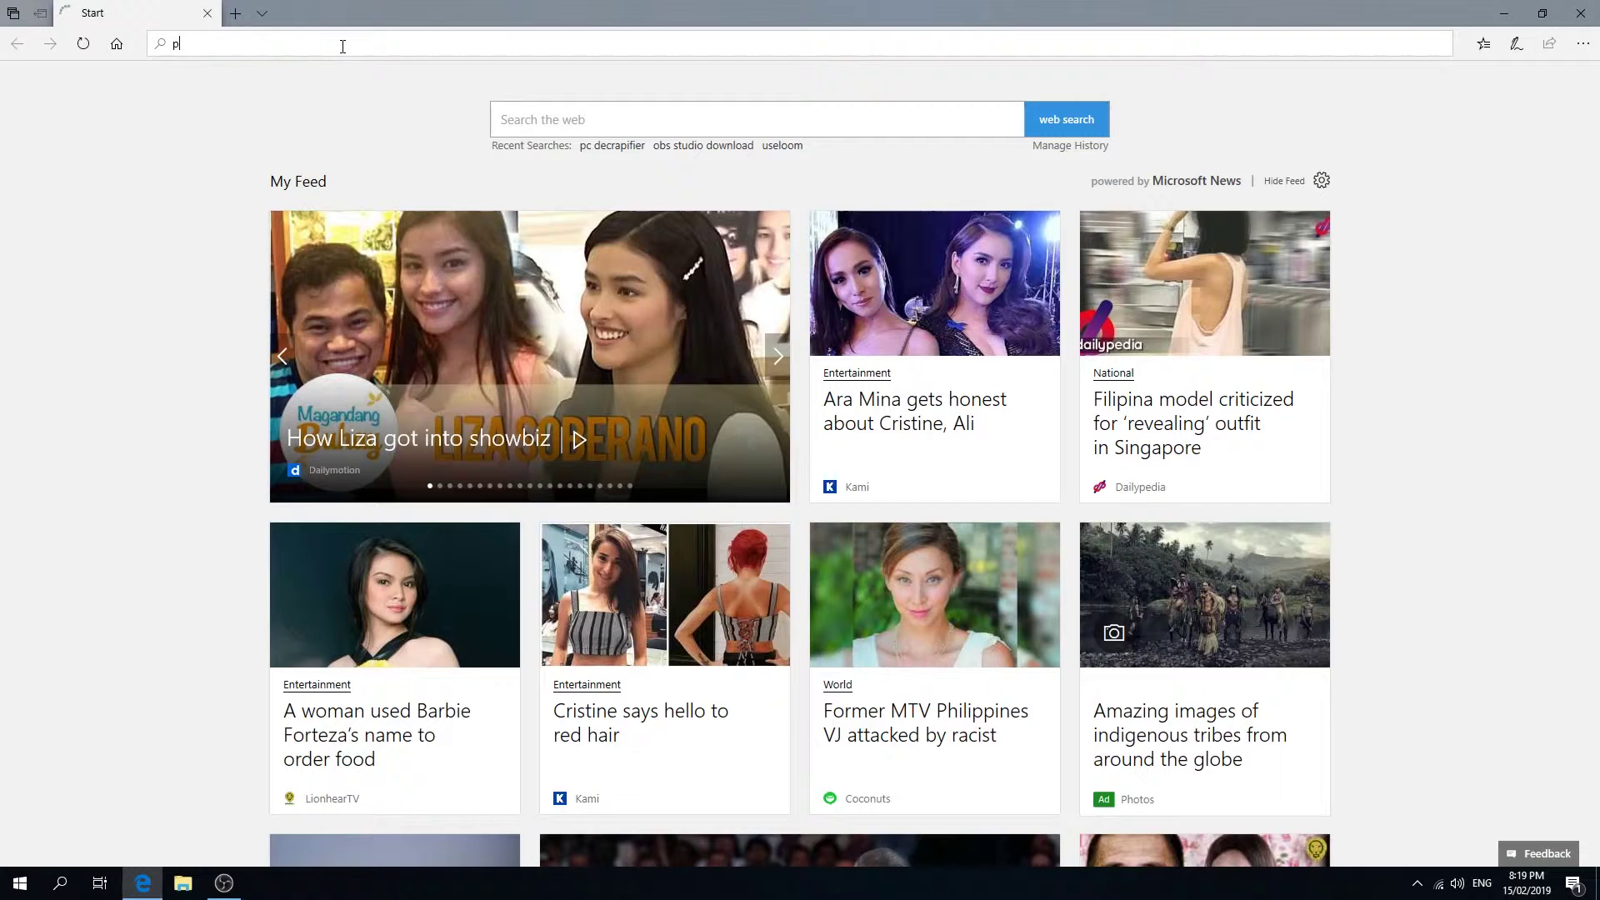
# Load pcdecrapifier.com and go to its Download page listing the Free and Personal plans
pyautogui.press('Return')
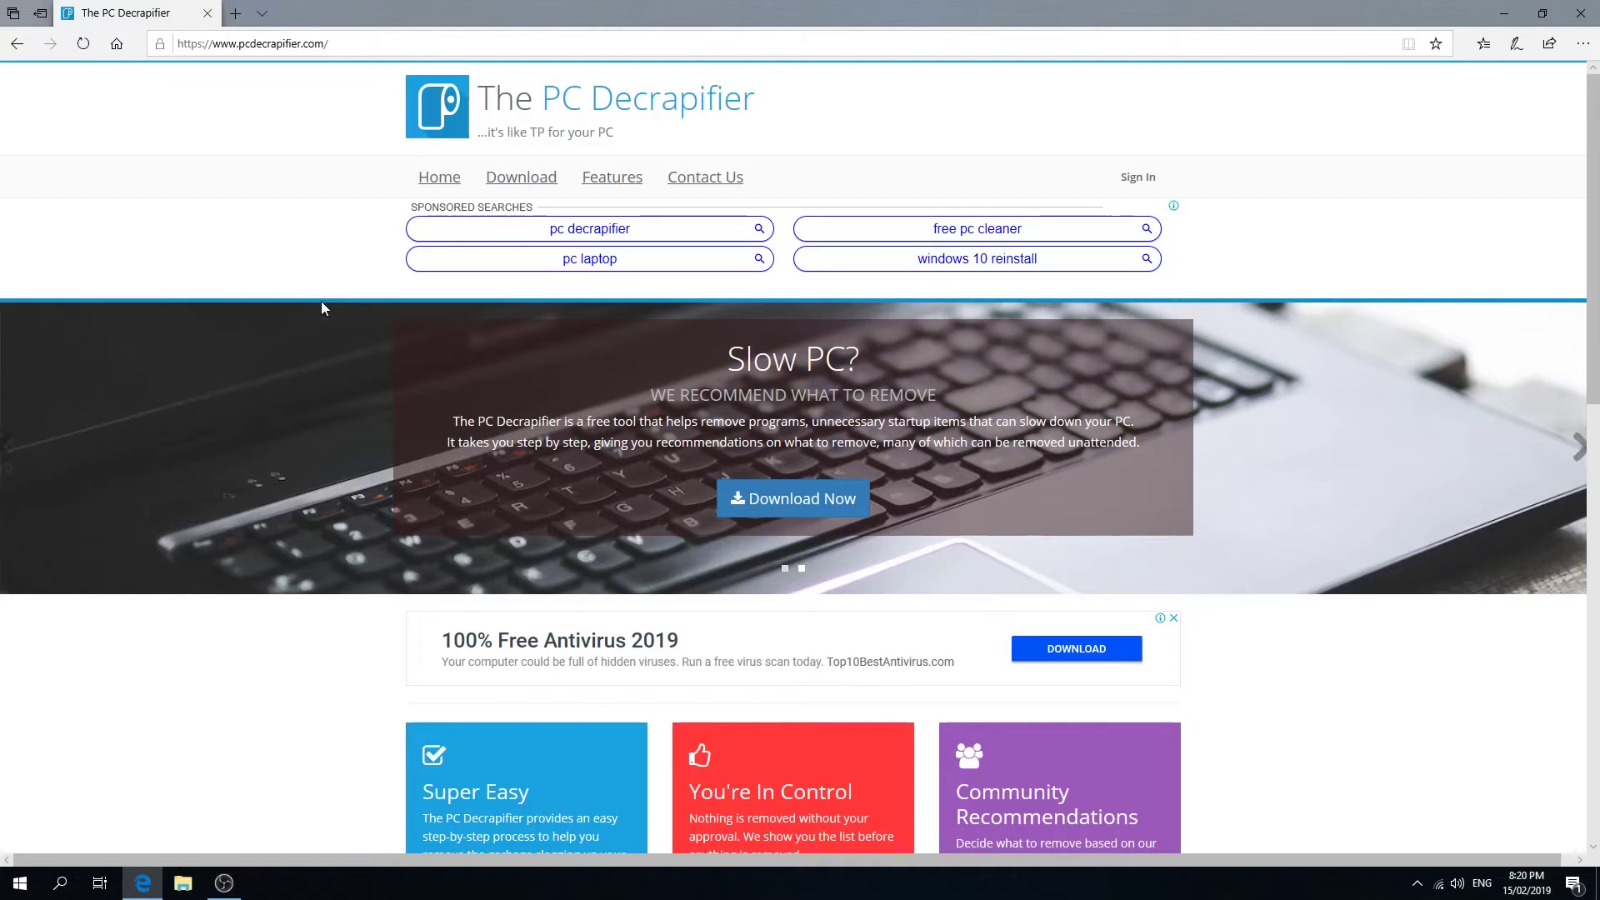
pyautogui.scroll(-6, 321, 284)
pyautogui.scroll(-3, 321, 273)
pyautogui.scroll(9, 318, 272)
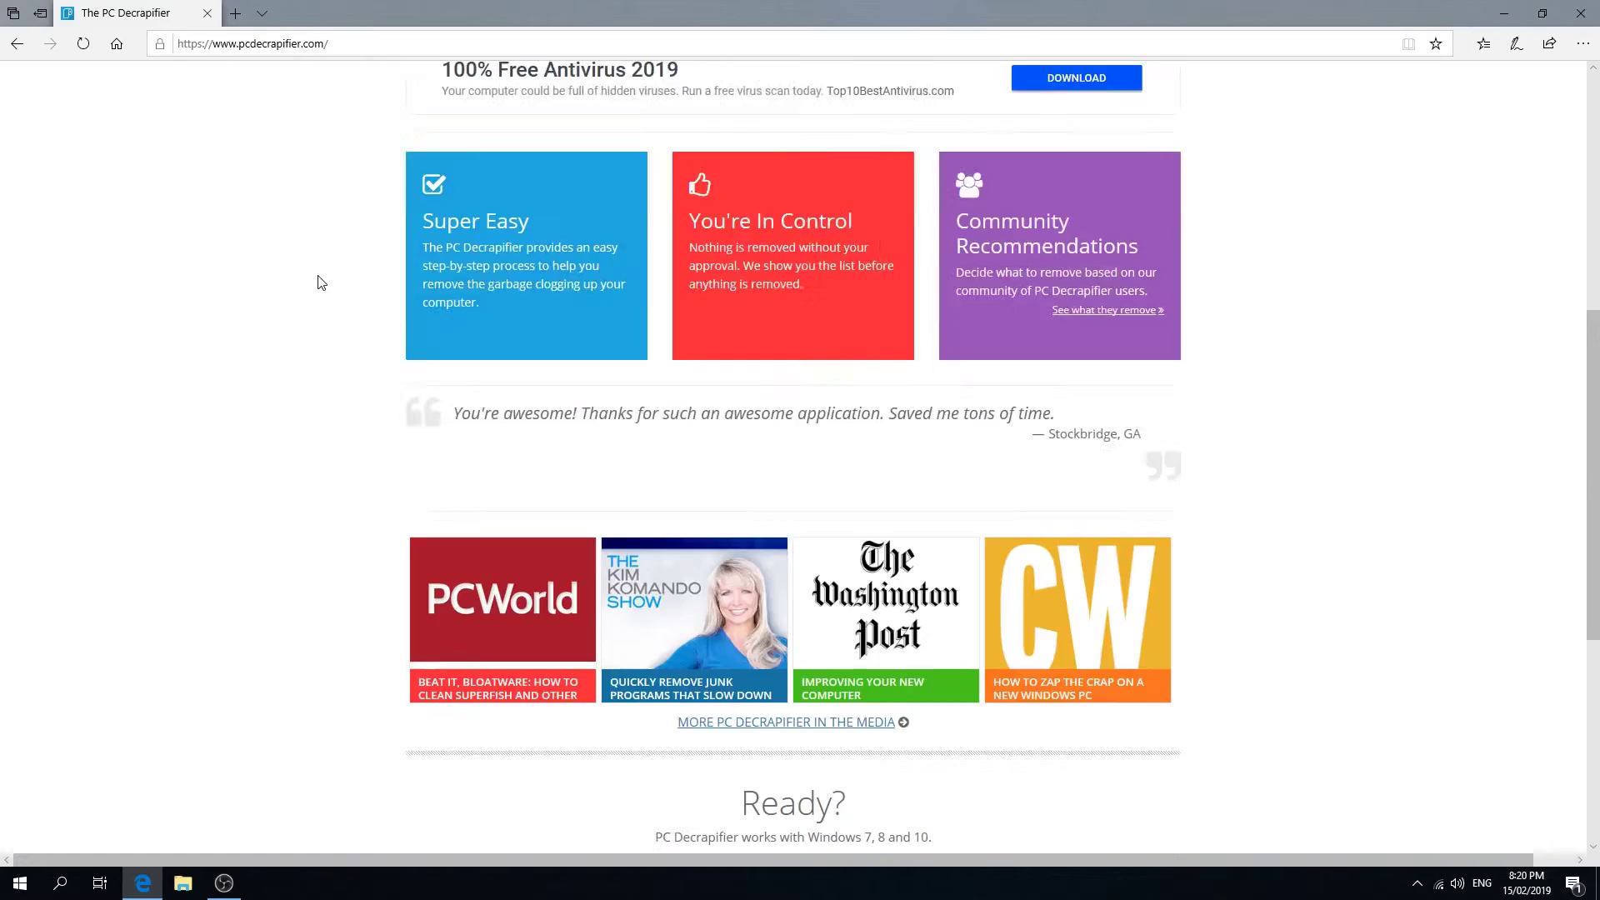
pyautogui.click(832, 408)
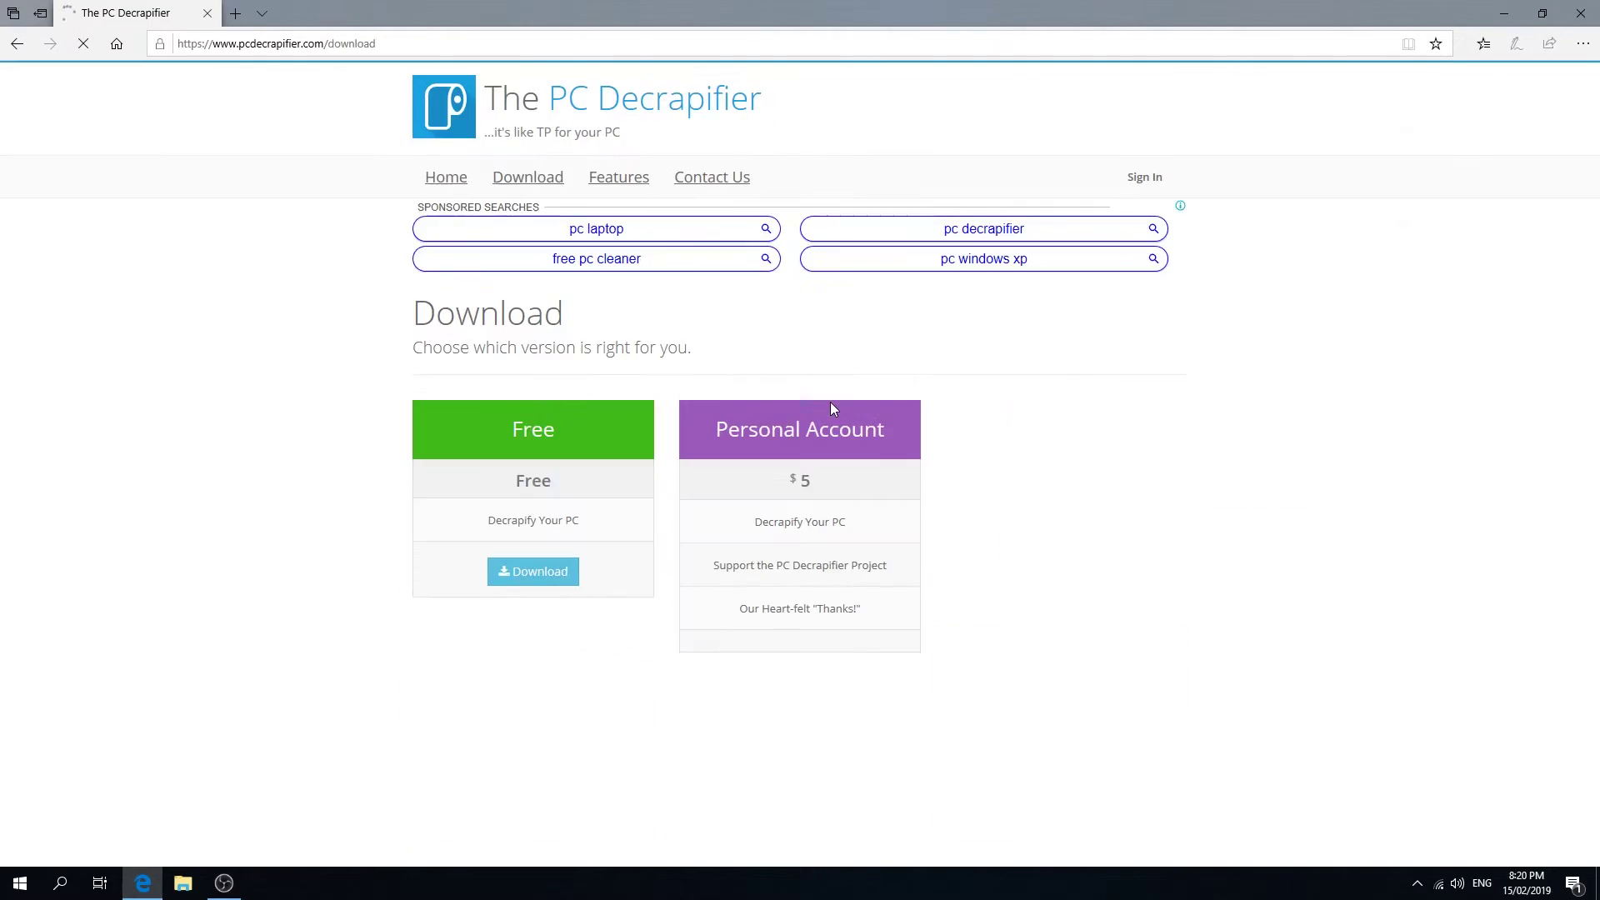
# Download the free PC Decrapifier, center its window and start the system analysis
pyautogui.click(524, 574)
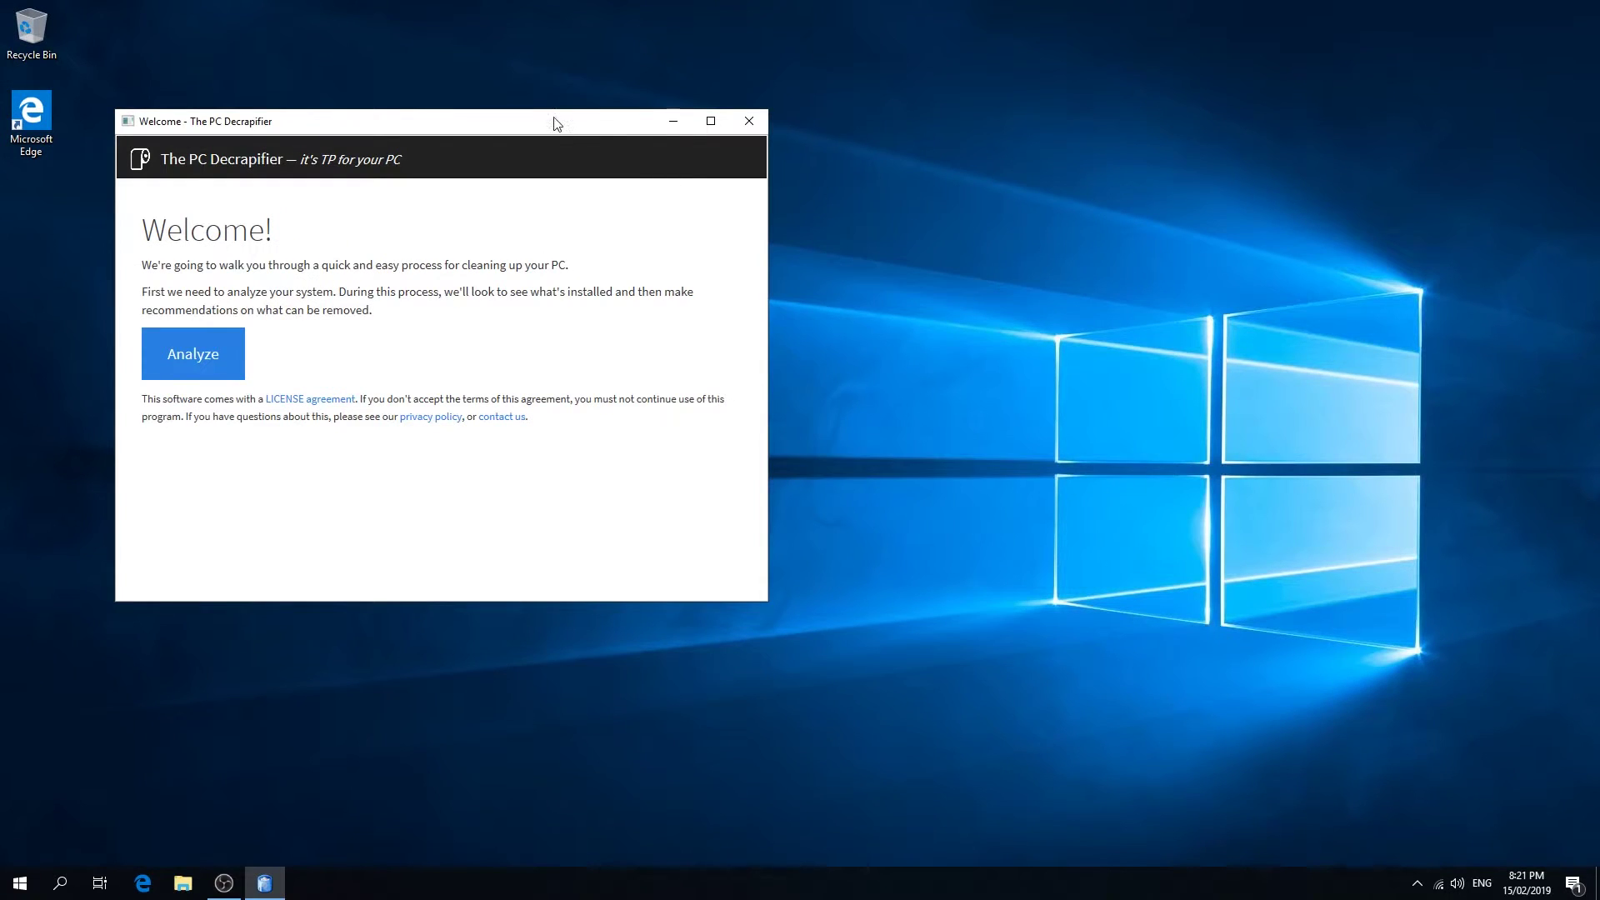
pyautogui.moveTo(556, 123); pyautogui.dragTo(909, 159)
pyautogui.click(548, 388)
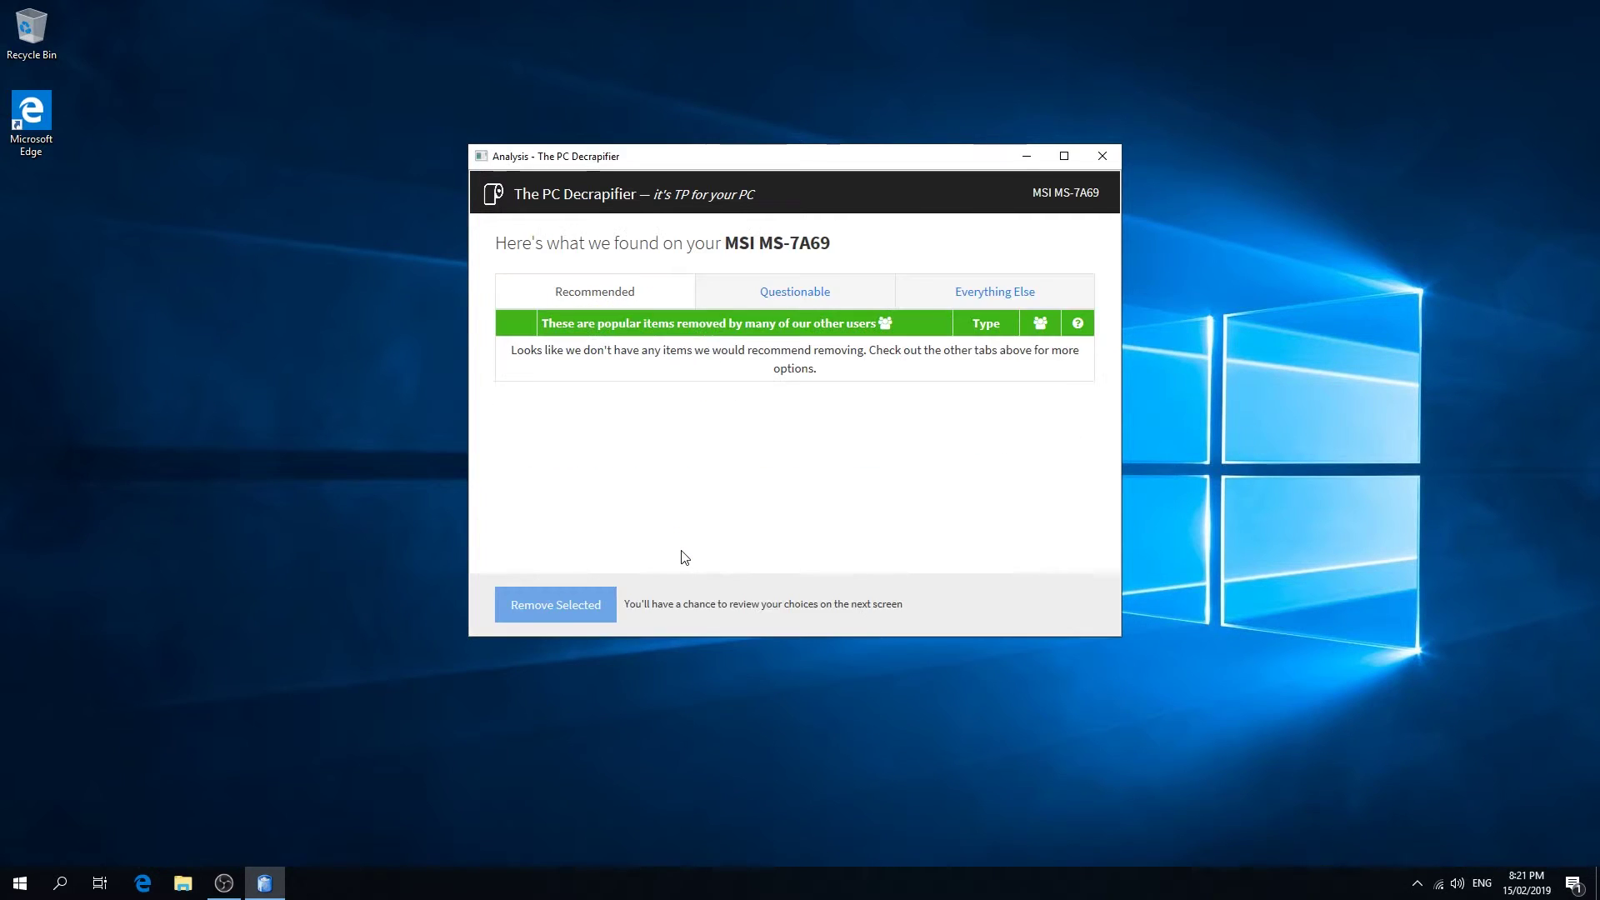
# Review the Questionable and Everything Else results, then close PC Decrapifier
pyautogui.click(804, 300)
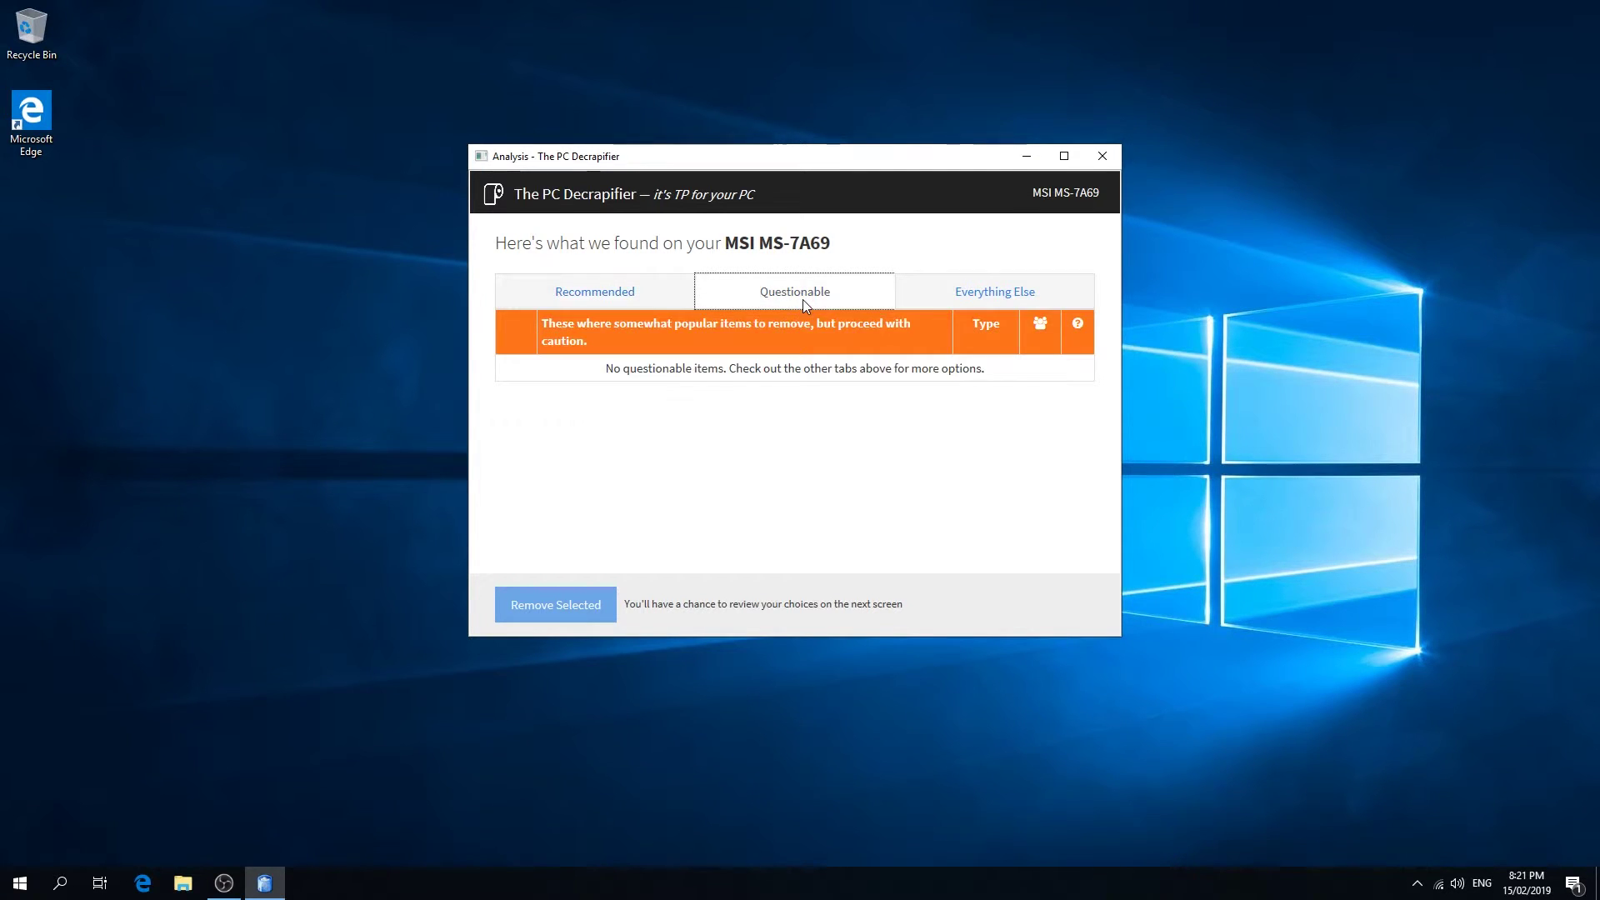
pyautogui.click(966, 296)
pyautogui.scroll(-1, 711, 407)
pyautogui.scroll(1, 712, 411)
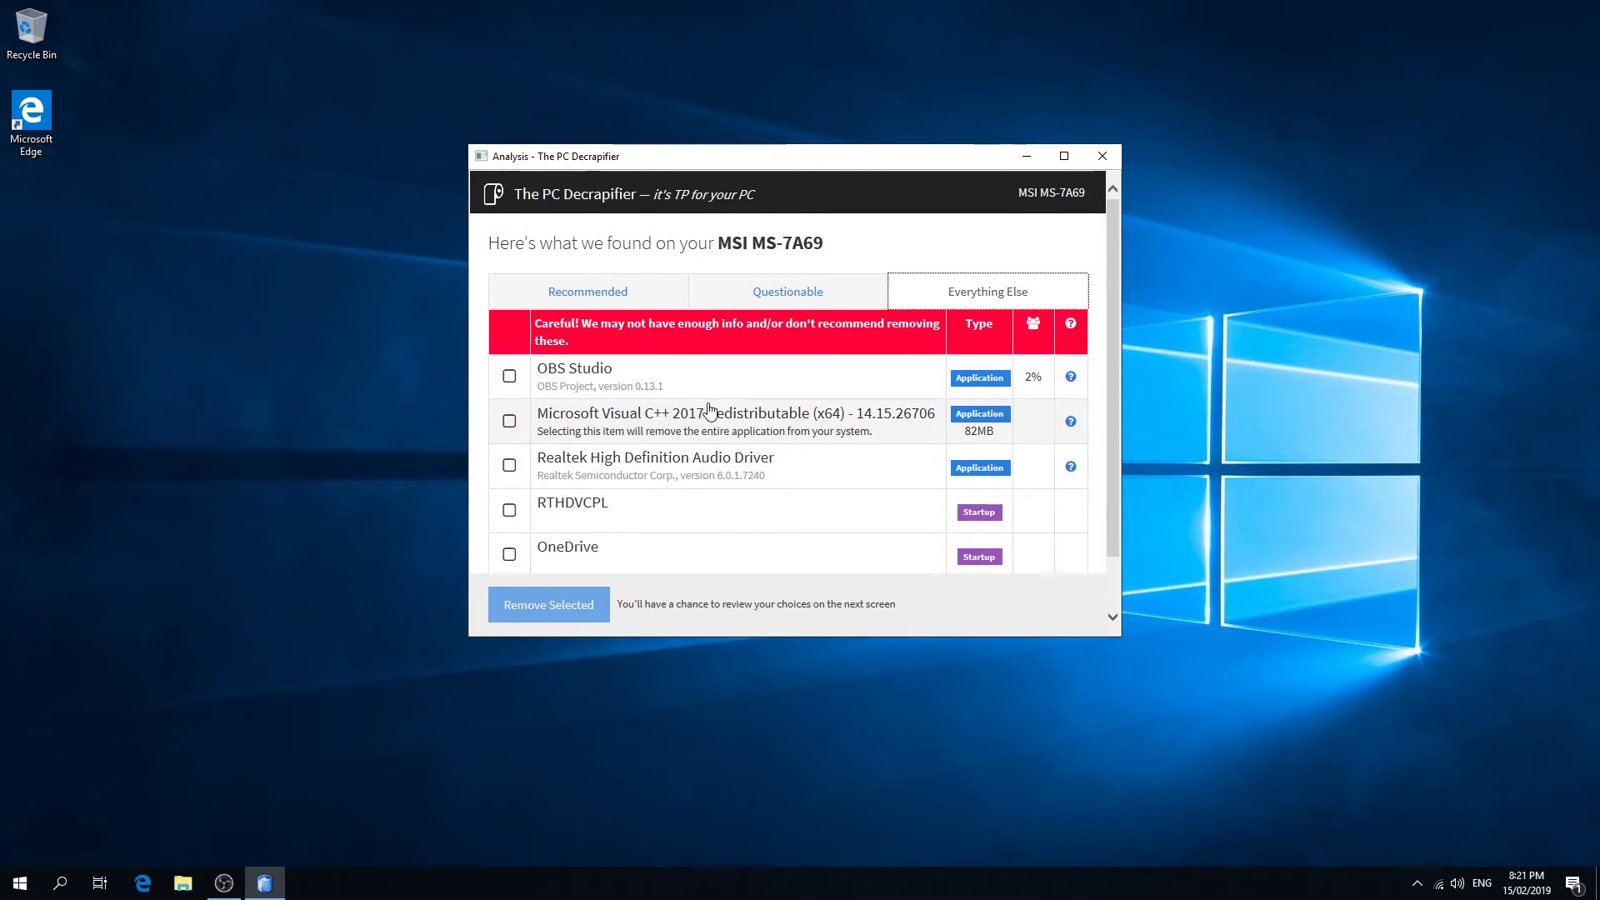
pyautogui.scroll(-1, 691, 425)
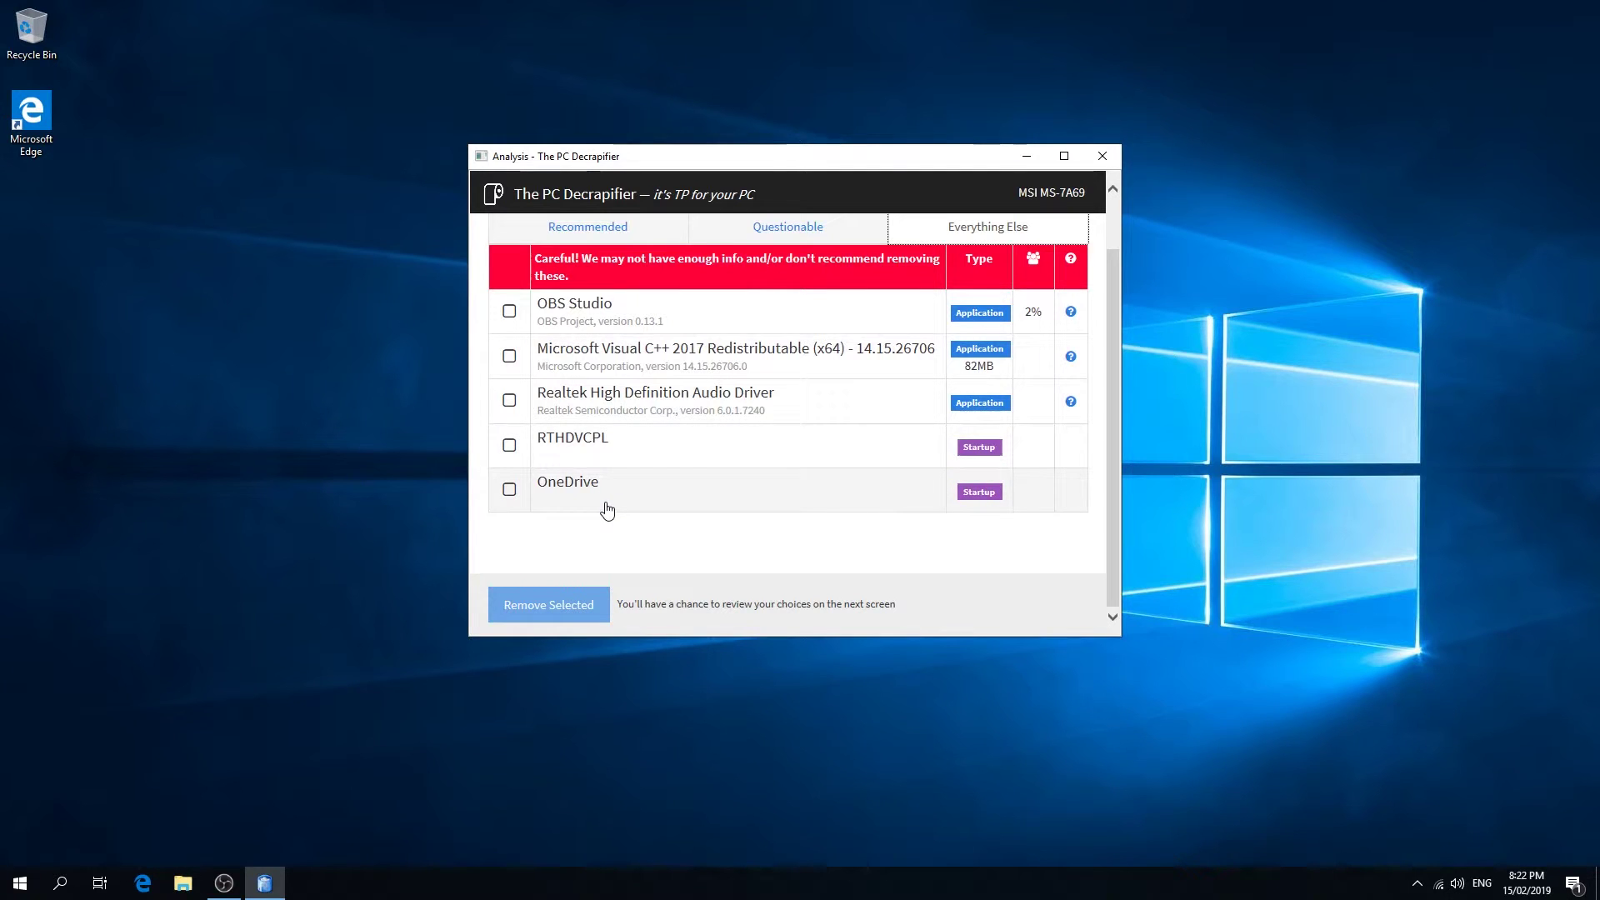
pyautogui.scroll(1, 612, 499)
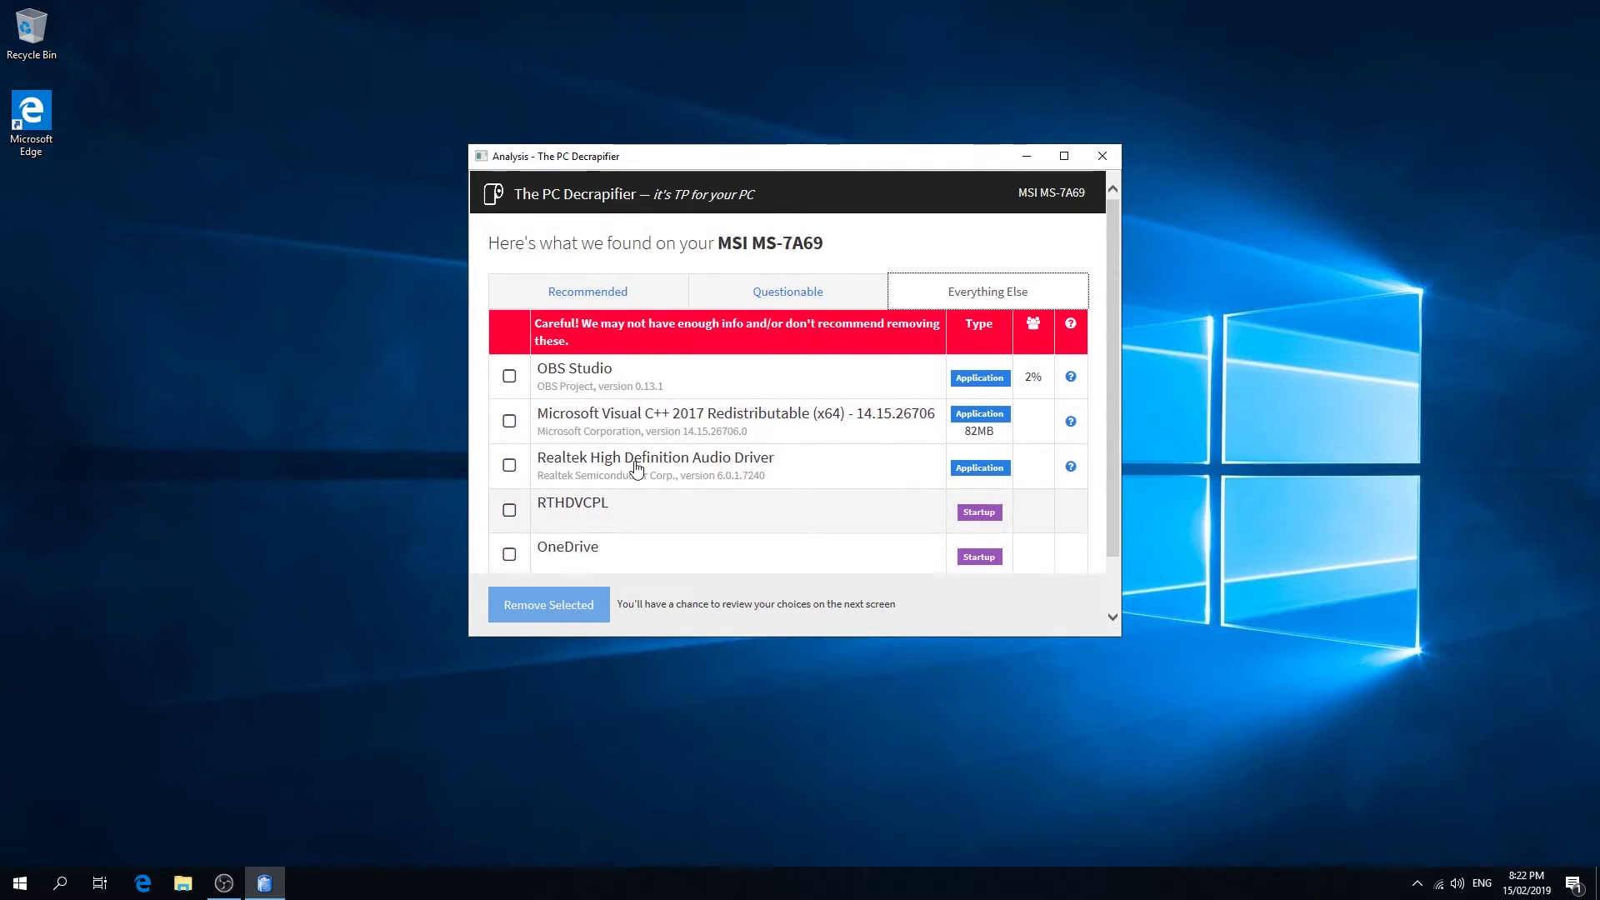
pyautogui.click(1098, 159)
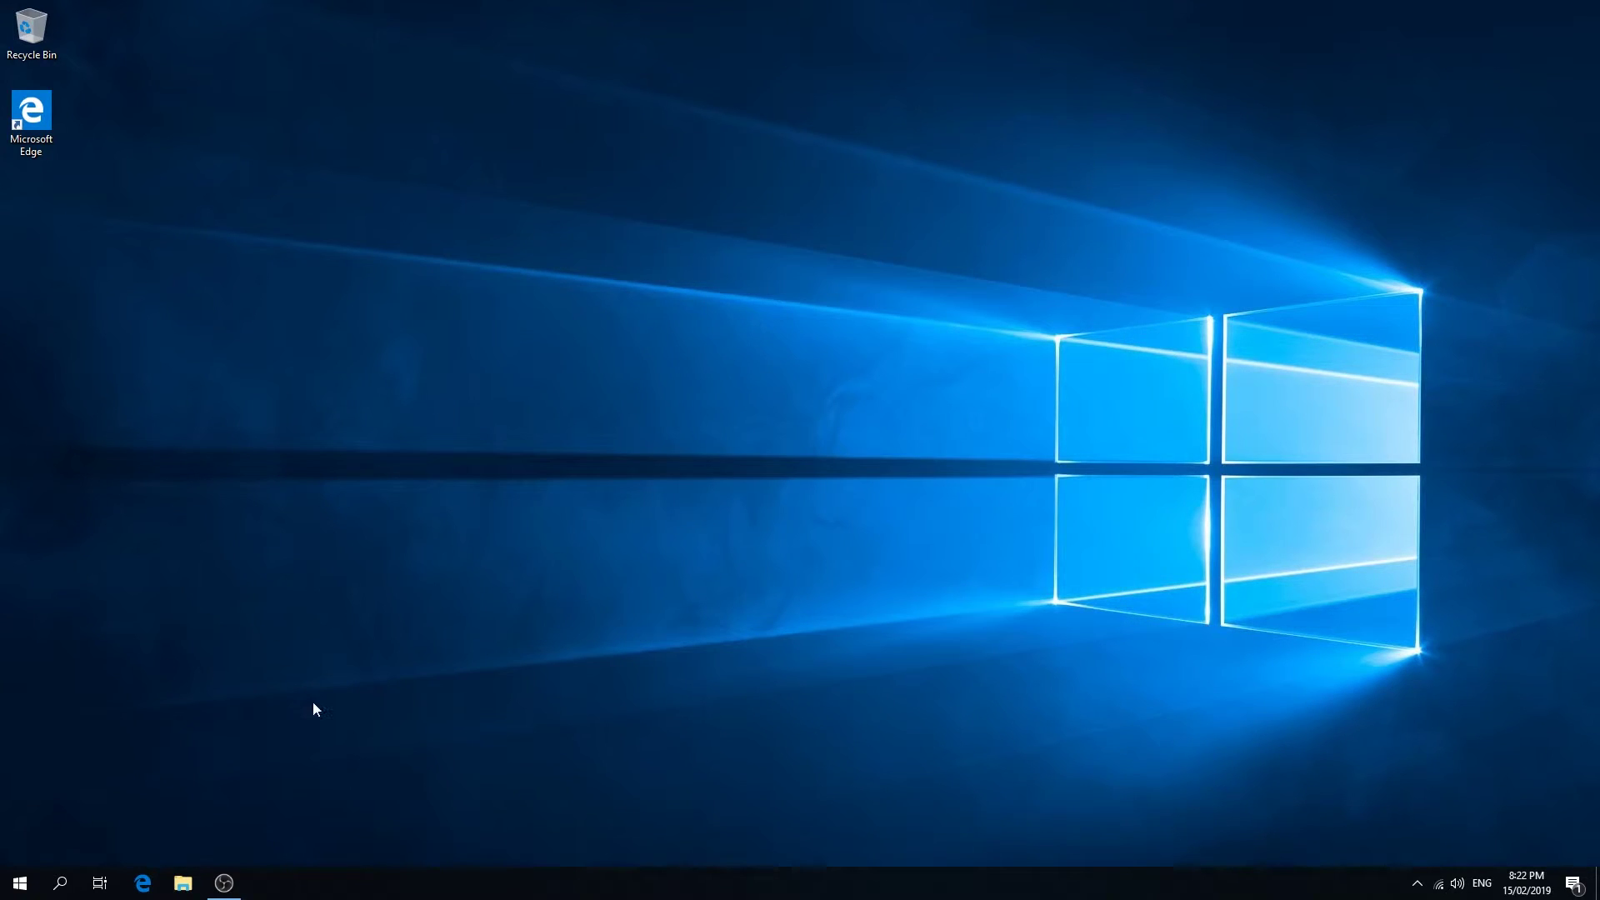
# Open ninite.com in Microsoft Edge
pyautogui.click(143, 883)
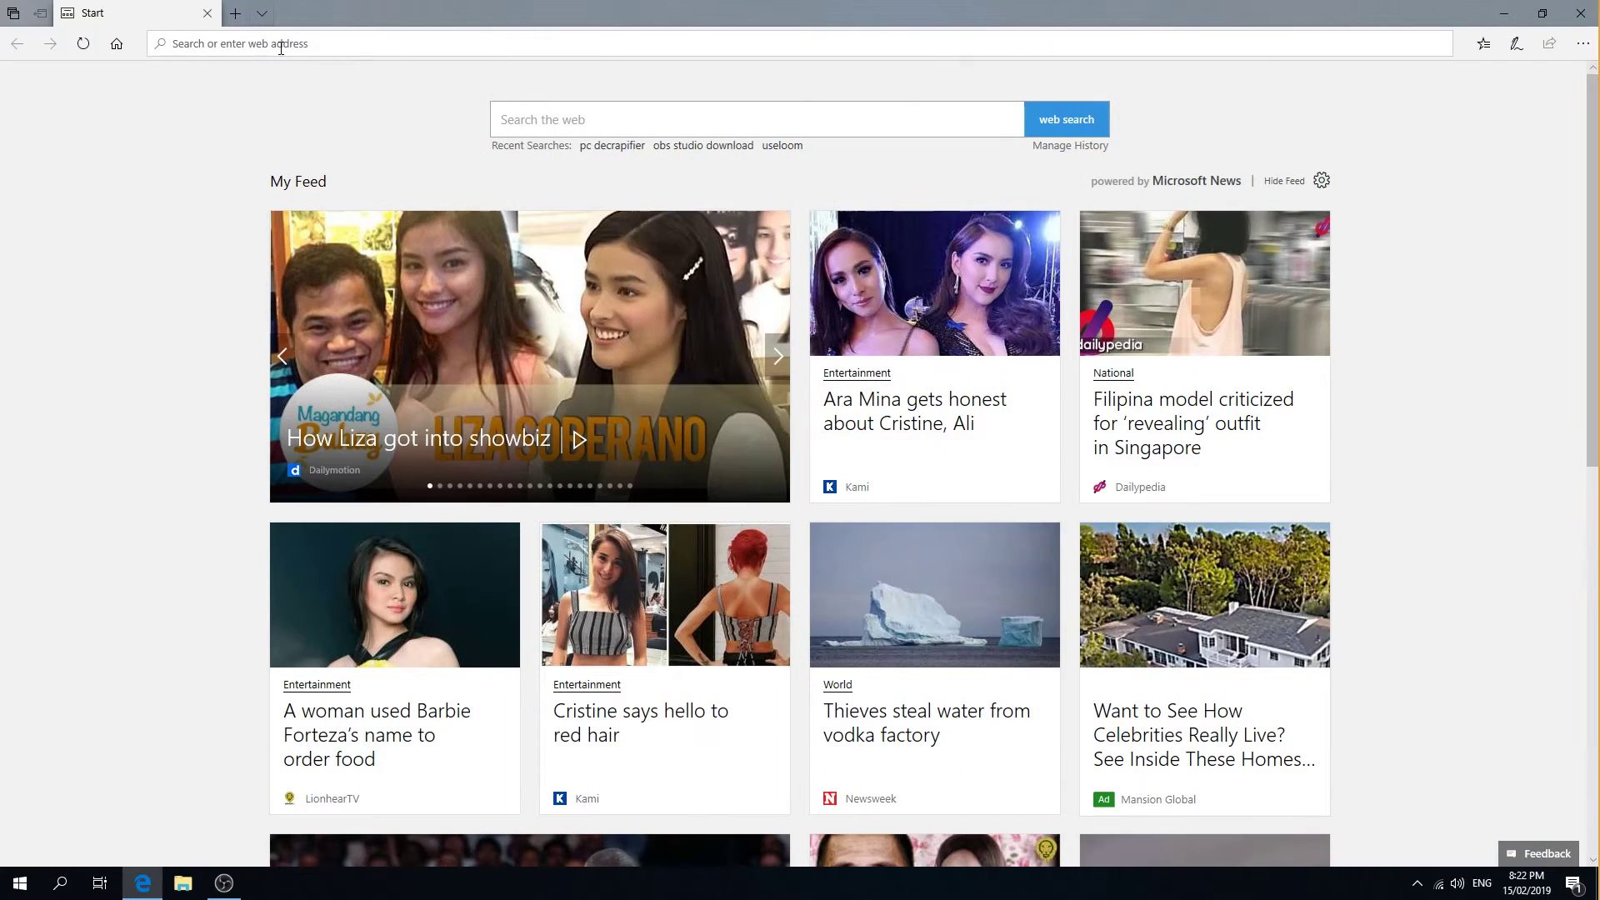
pyautogui.write('ninite.com')
pyautogui.press('Return')
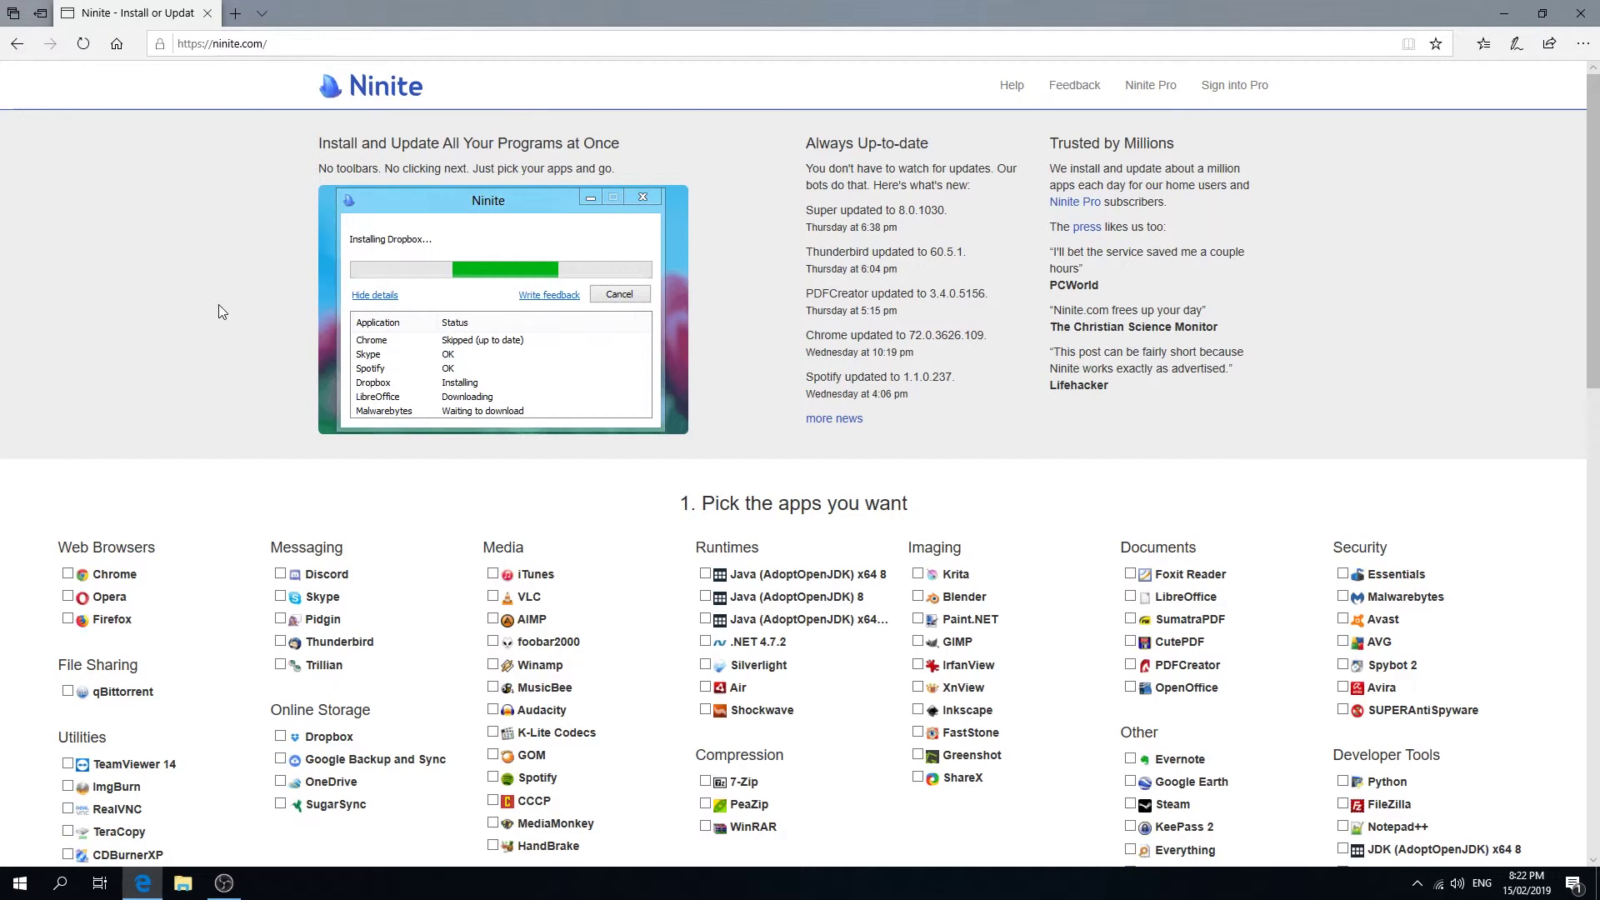
# Select Chrome, Firefox, Dropbox, VLC, 7-Zip and Foxit Reader and download the Ninite installer
pyautogui.scroll(-3, 219, 307)
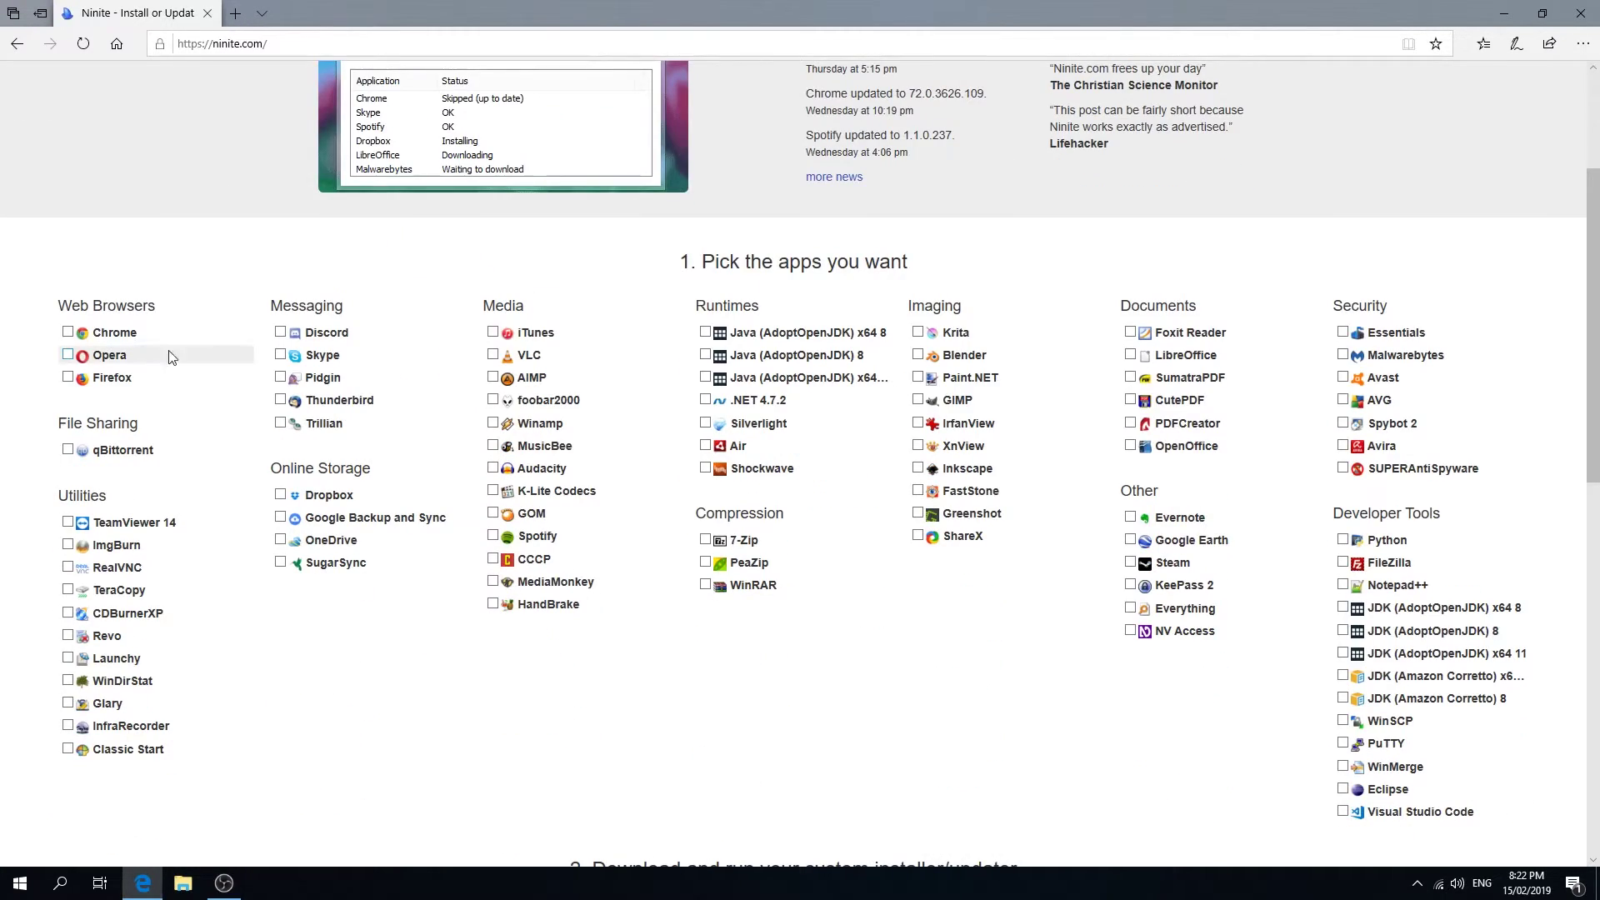
pyautogui.click(117, 332)
pyautogui.click(113, 377)
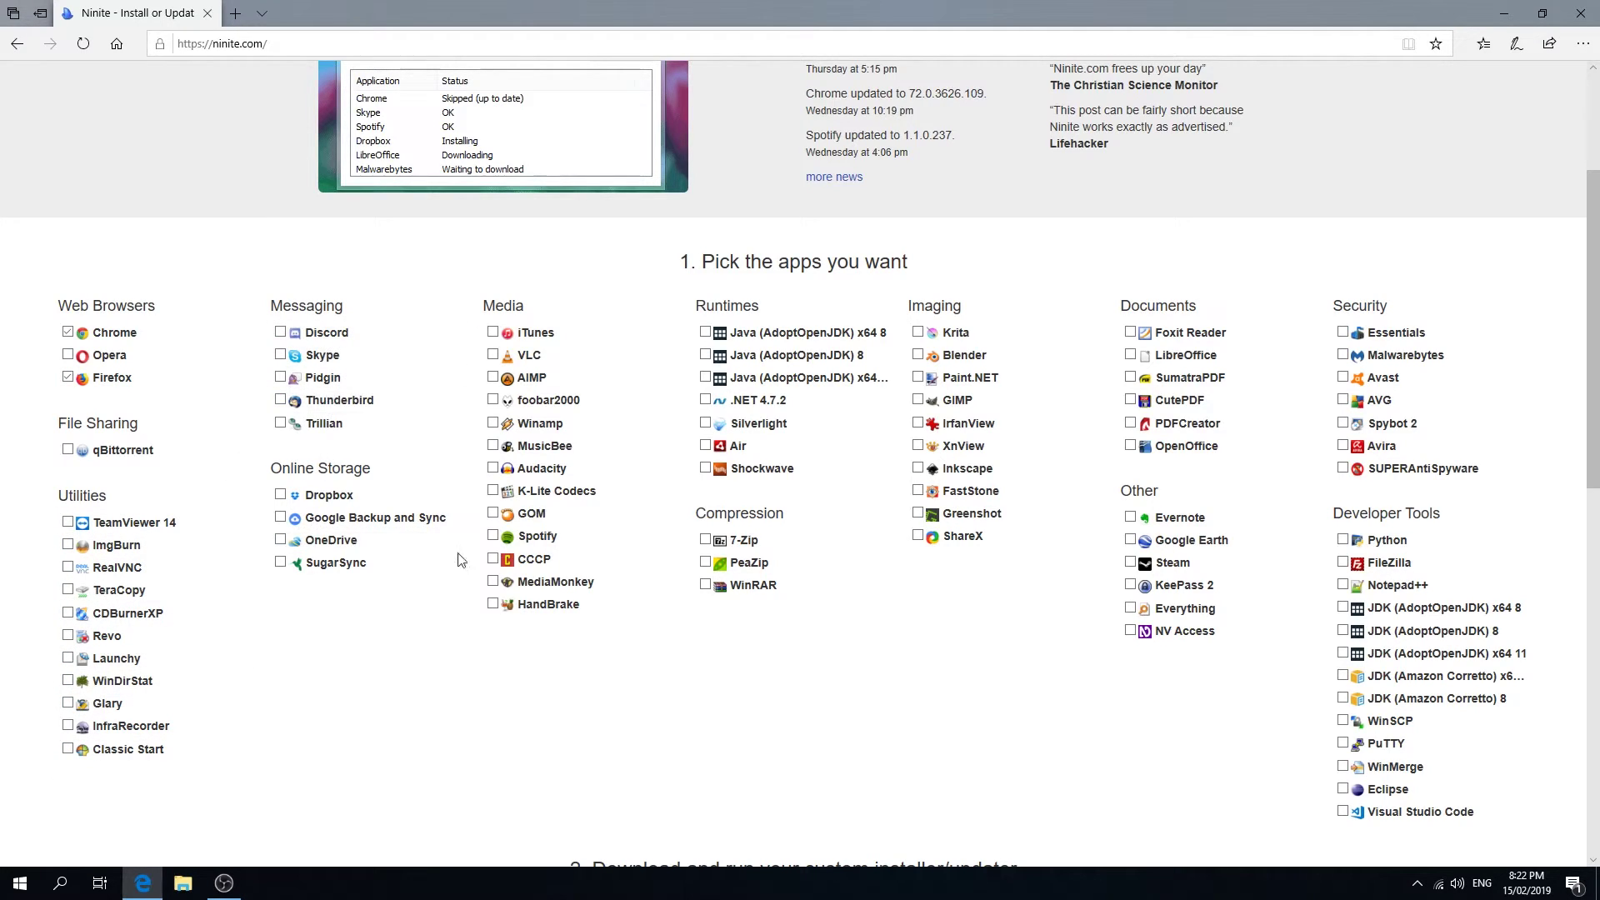
pyautogui.click(335, 495)
pyautogui.click(533, 355)
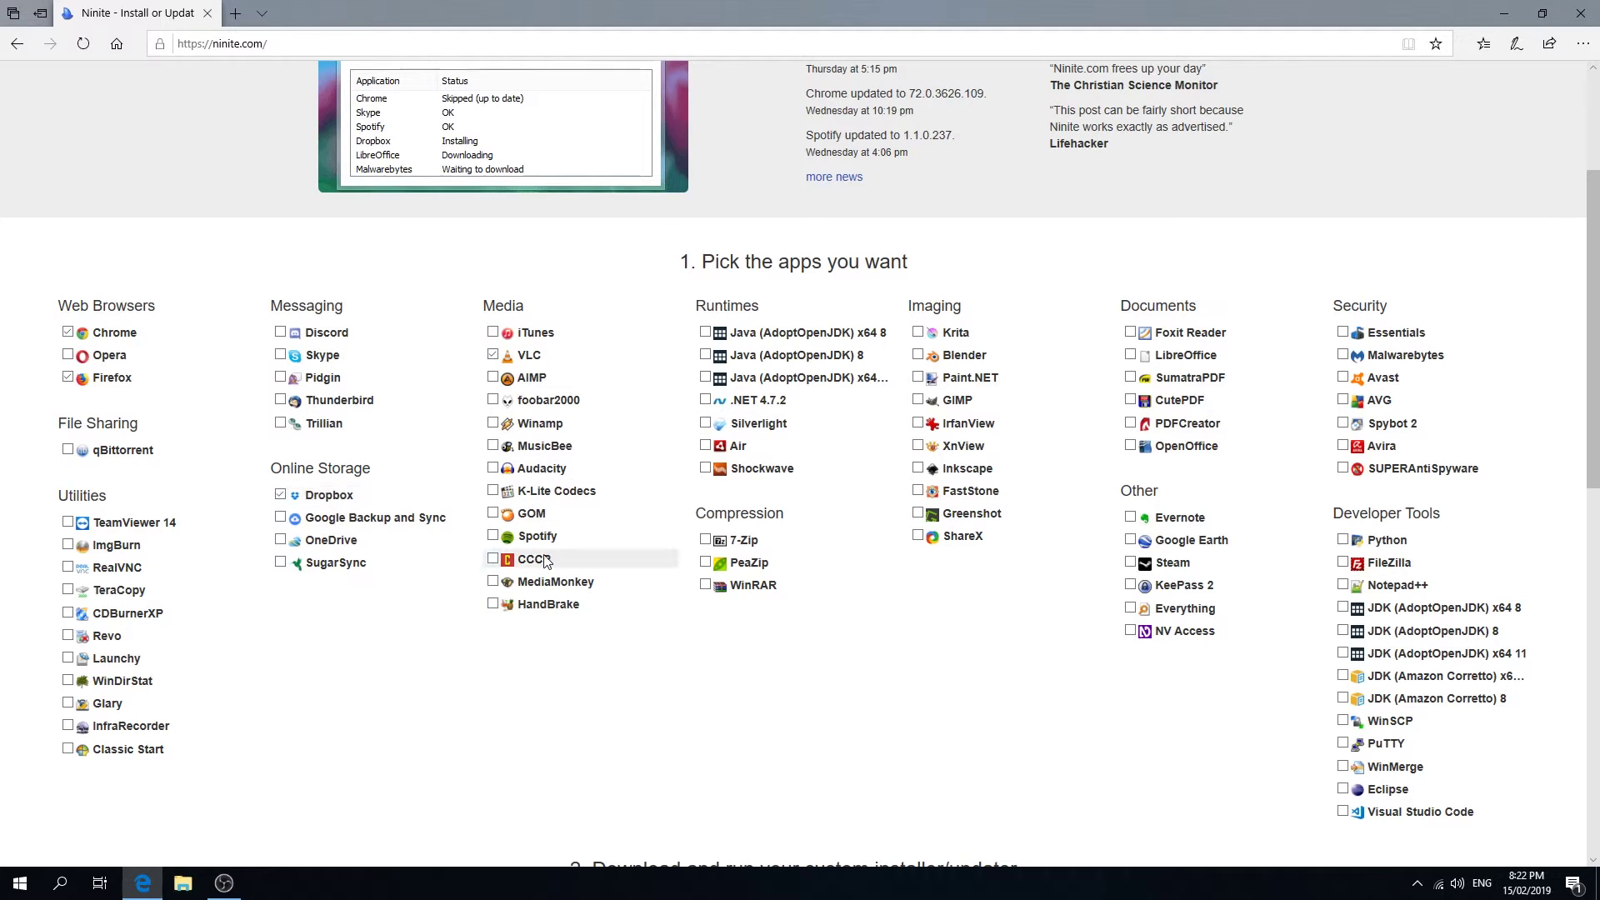
pyautogui.click(744, 539)
pyautogui.click(1187, 333)
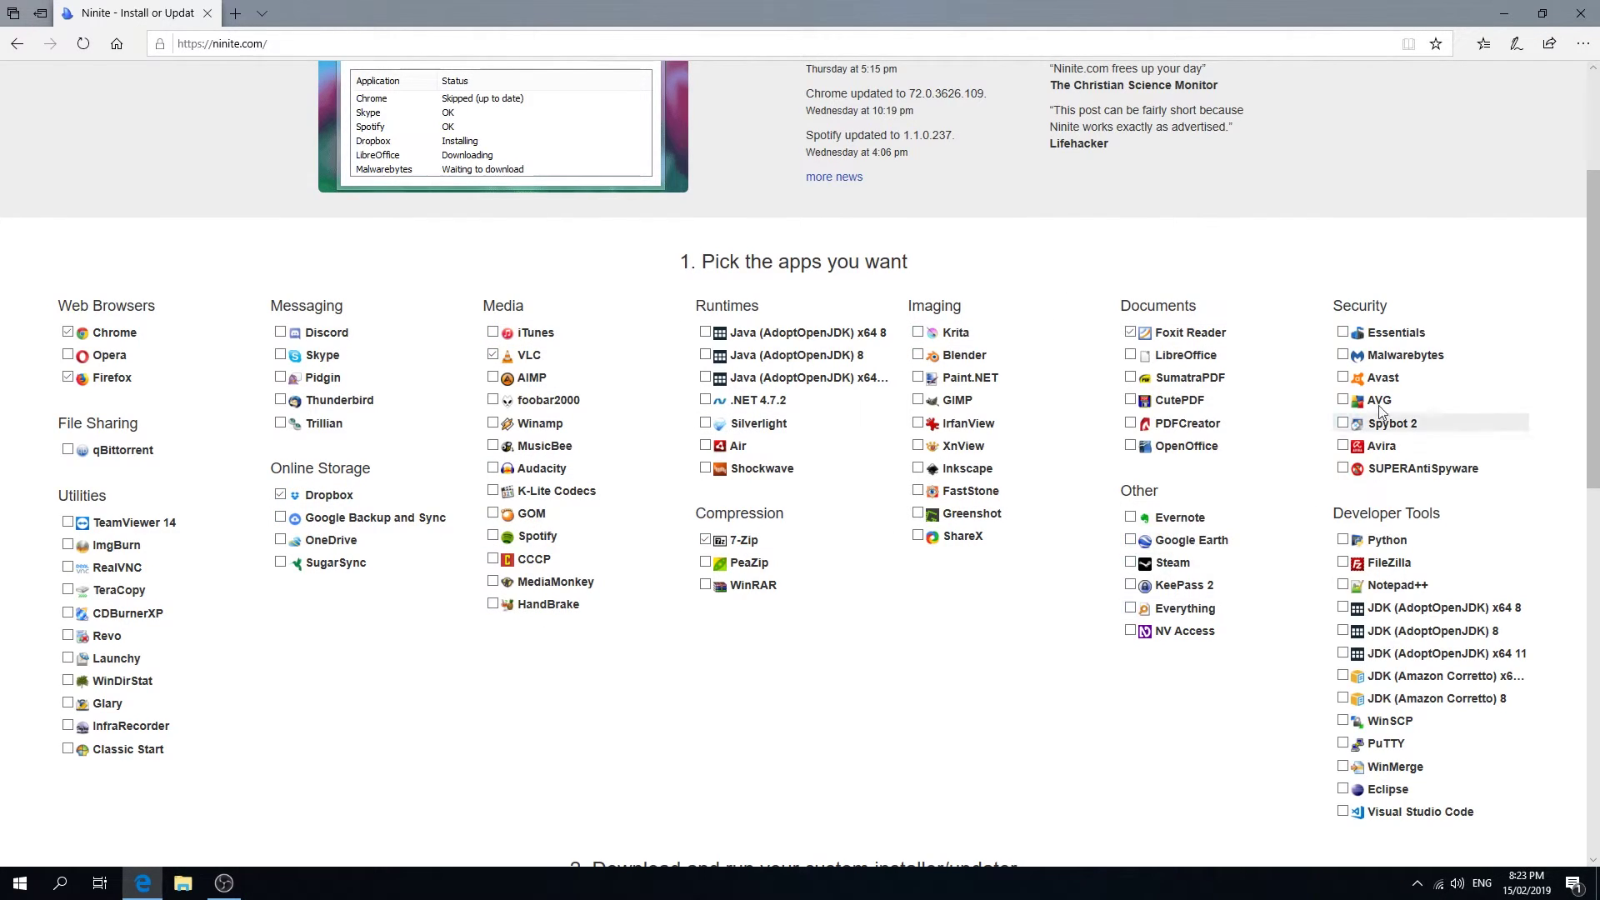
pyautogui.scroll(-3, 1383, 425)
pyautogui.click(786, 675)
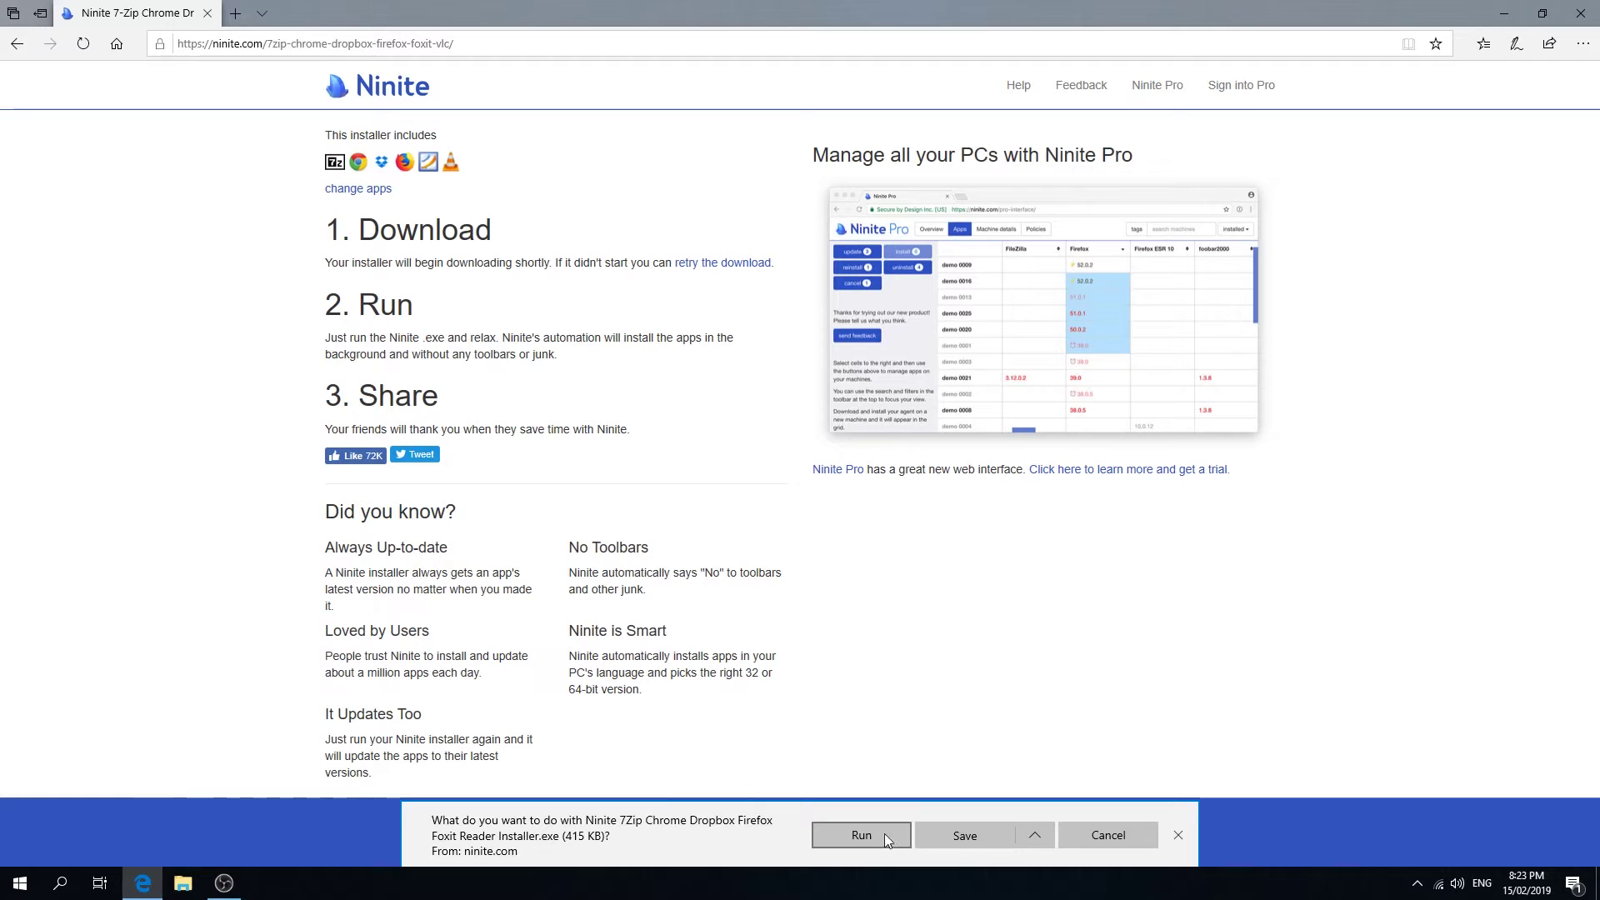
pyautogui.click(1120, 836)
# Run the downloaded Ninite installer from the desktop with per-app installation details shown
pyautogui.click(1405, 177)
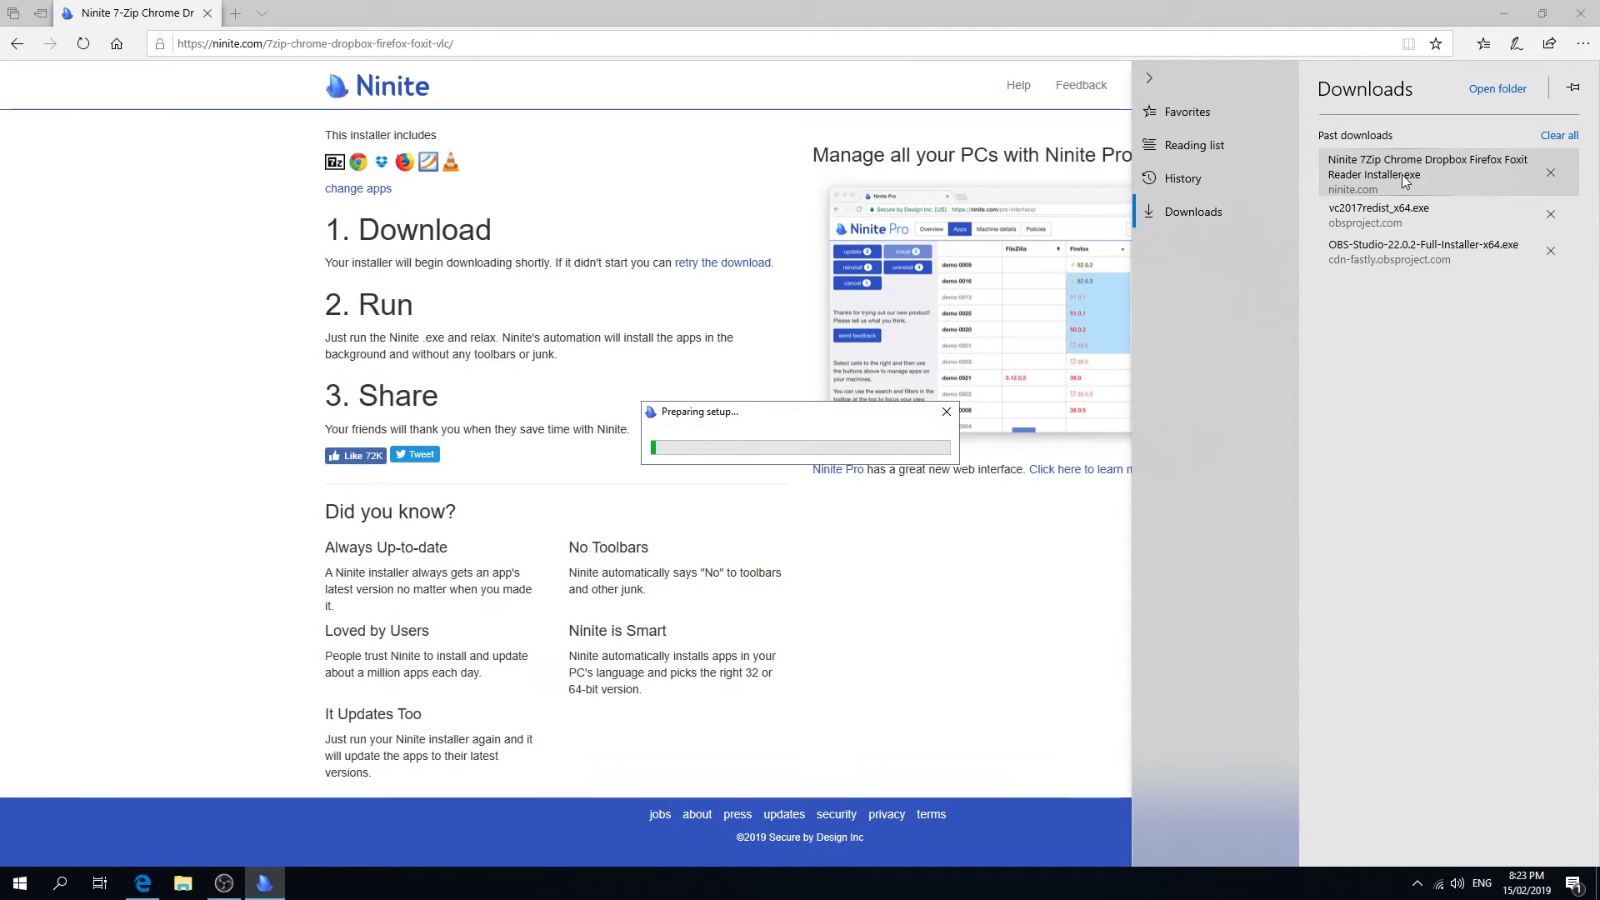
pyautogui.press('super+d')
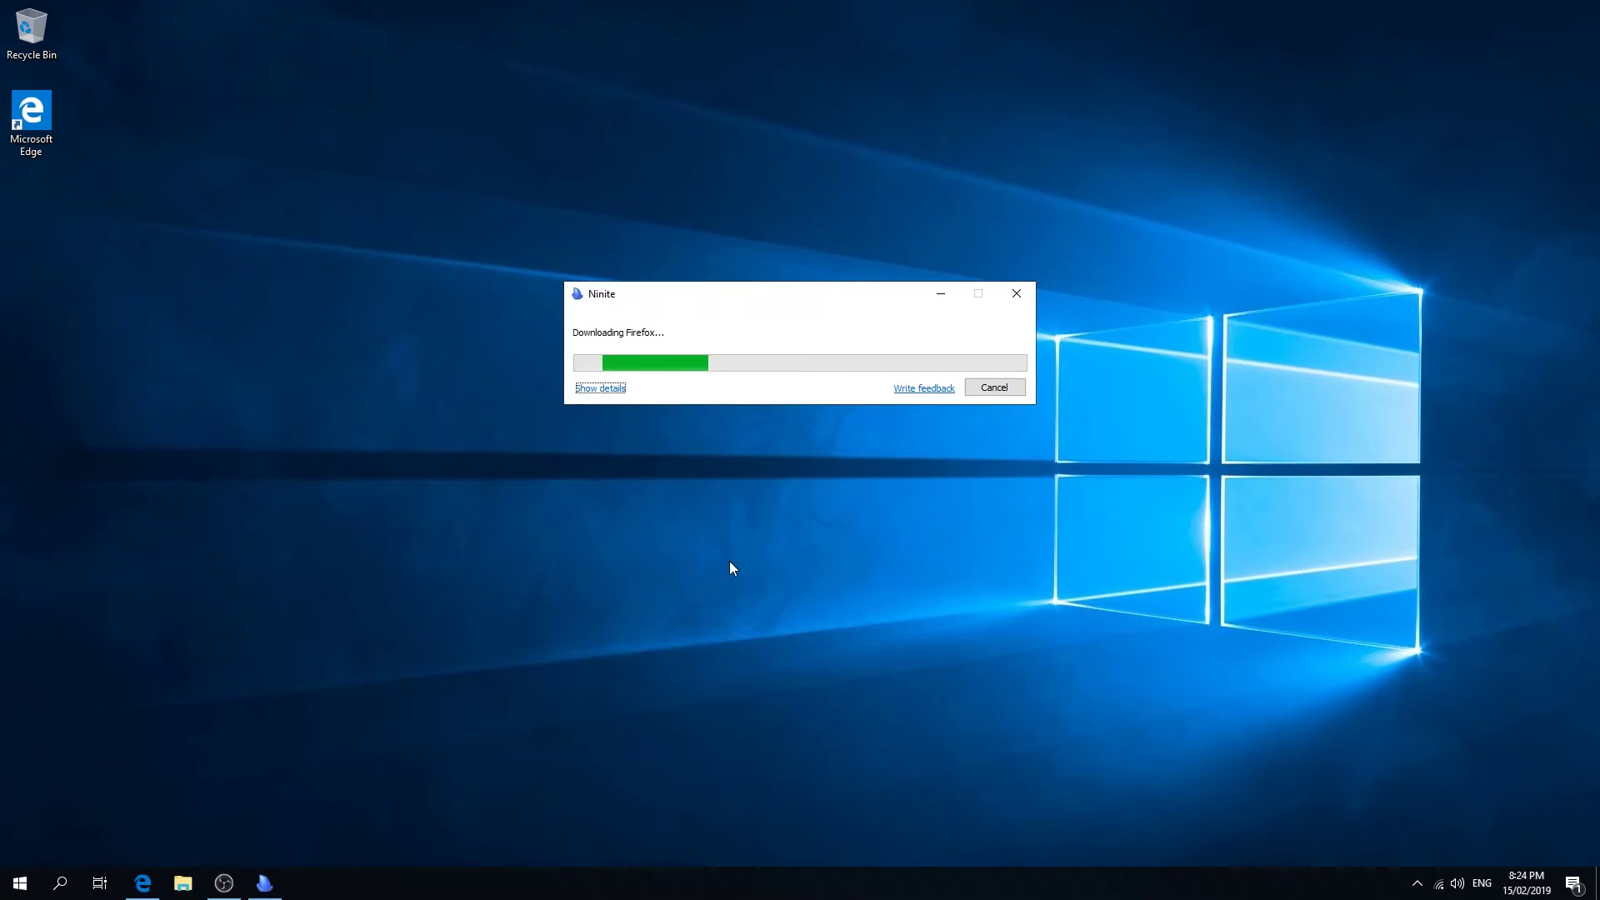
pyautogui.press('Return')
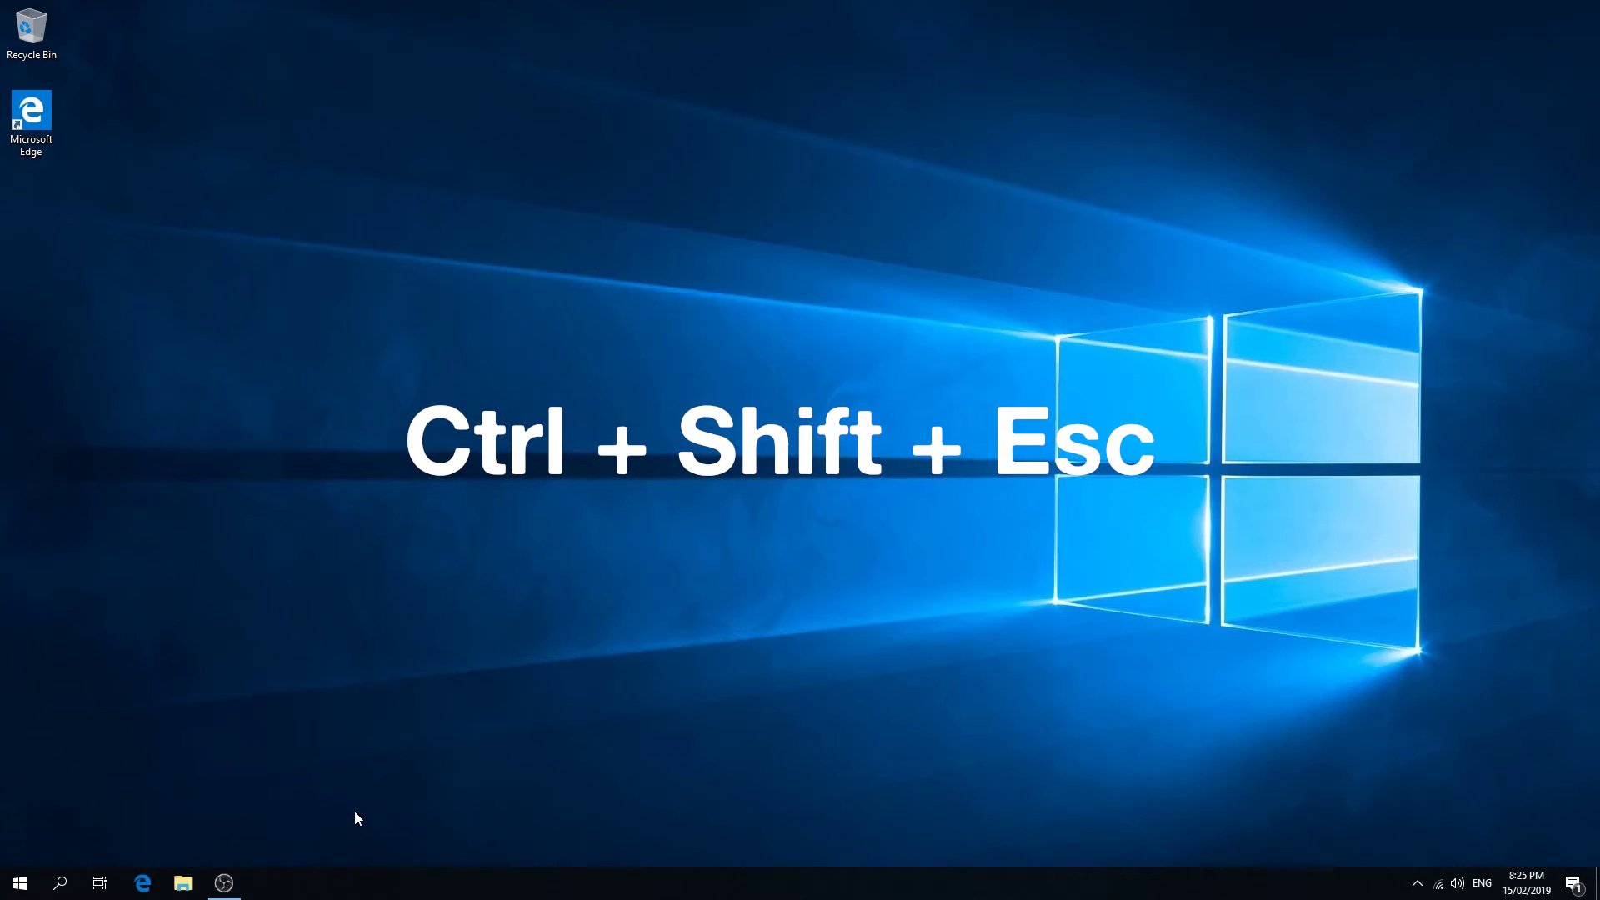
pyautogui.hotkey('ctrl', 'shift', 'Escape')
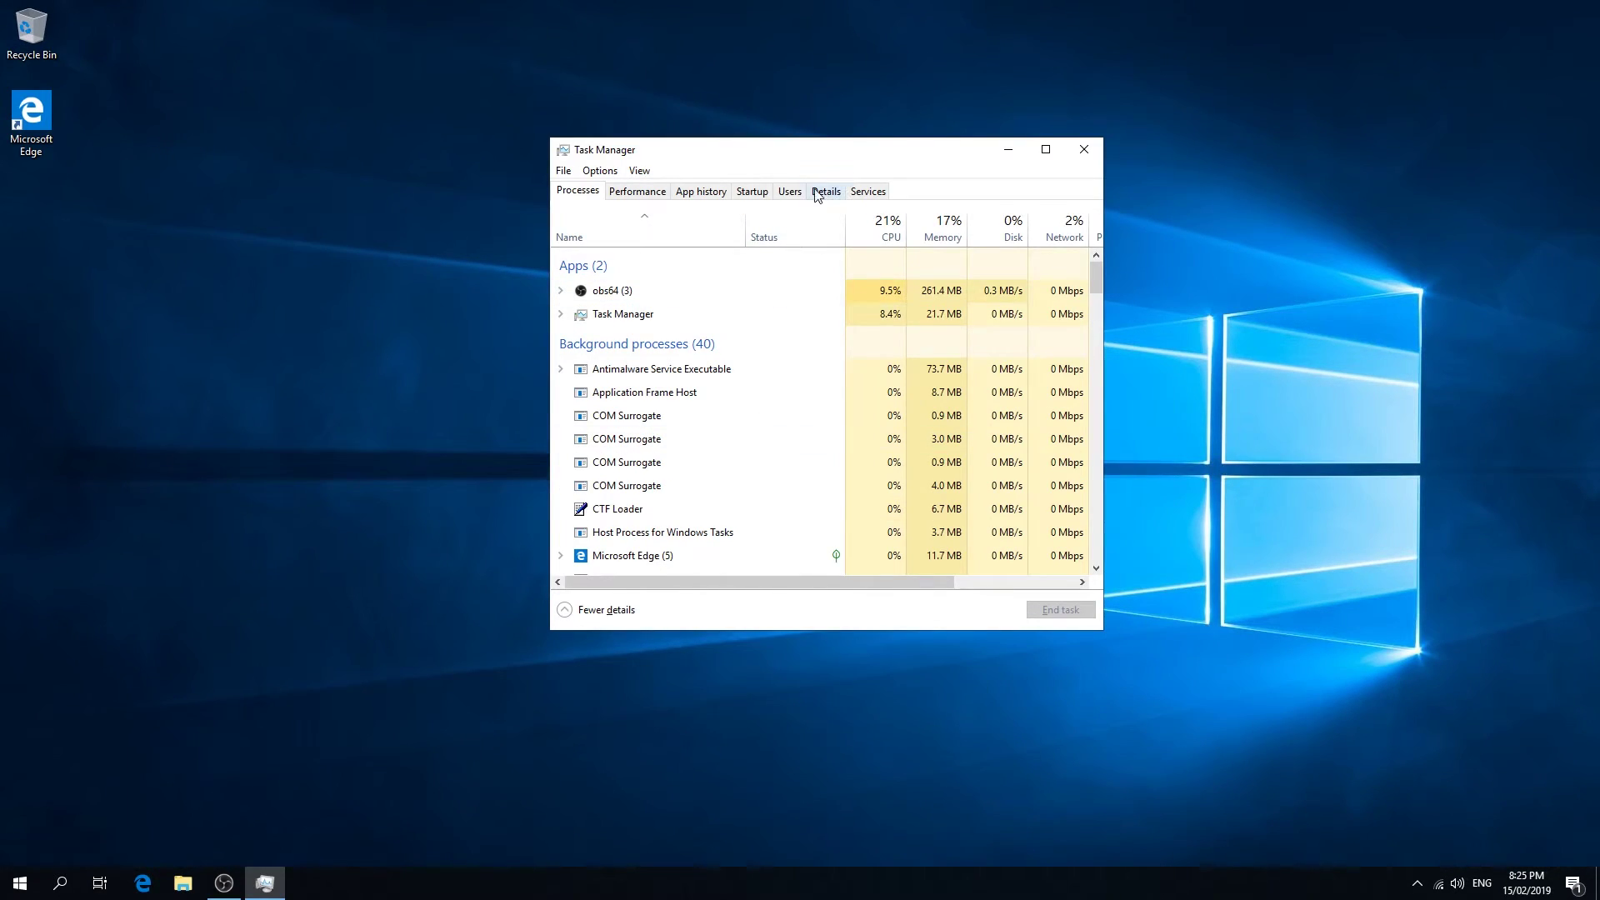
pyautogui.click(754, 192)
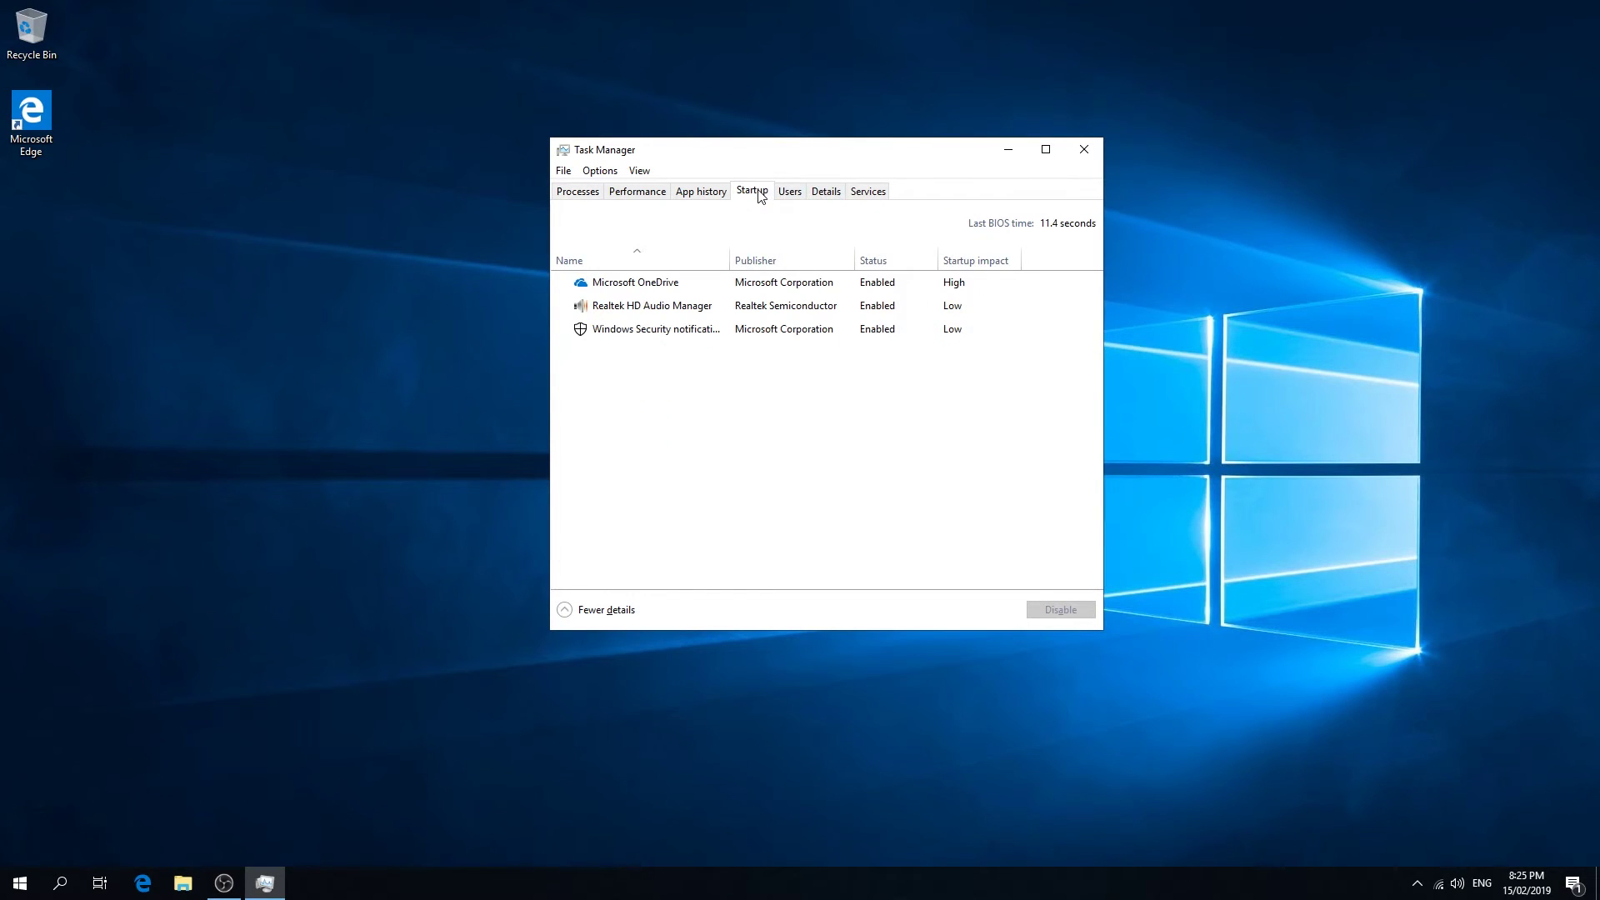
pyautogui.click(698, 285)
pyautogui.click(697, 307)
pyautogui.click(677, 335)
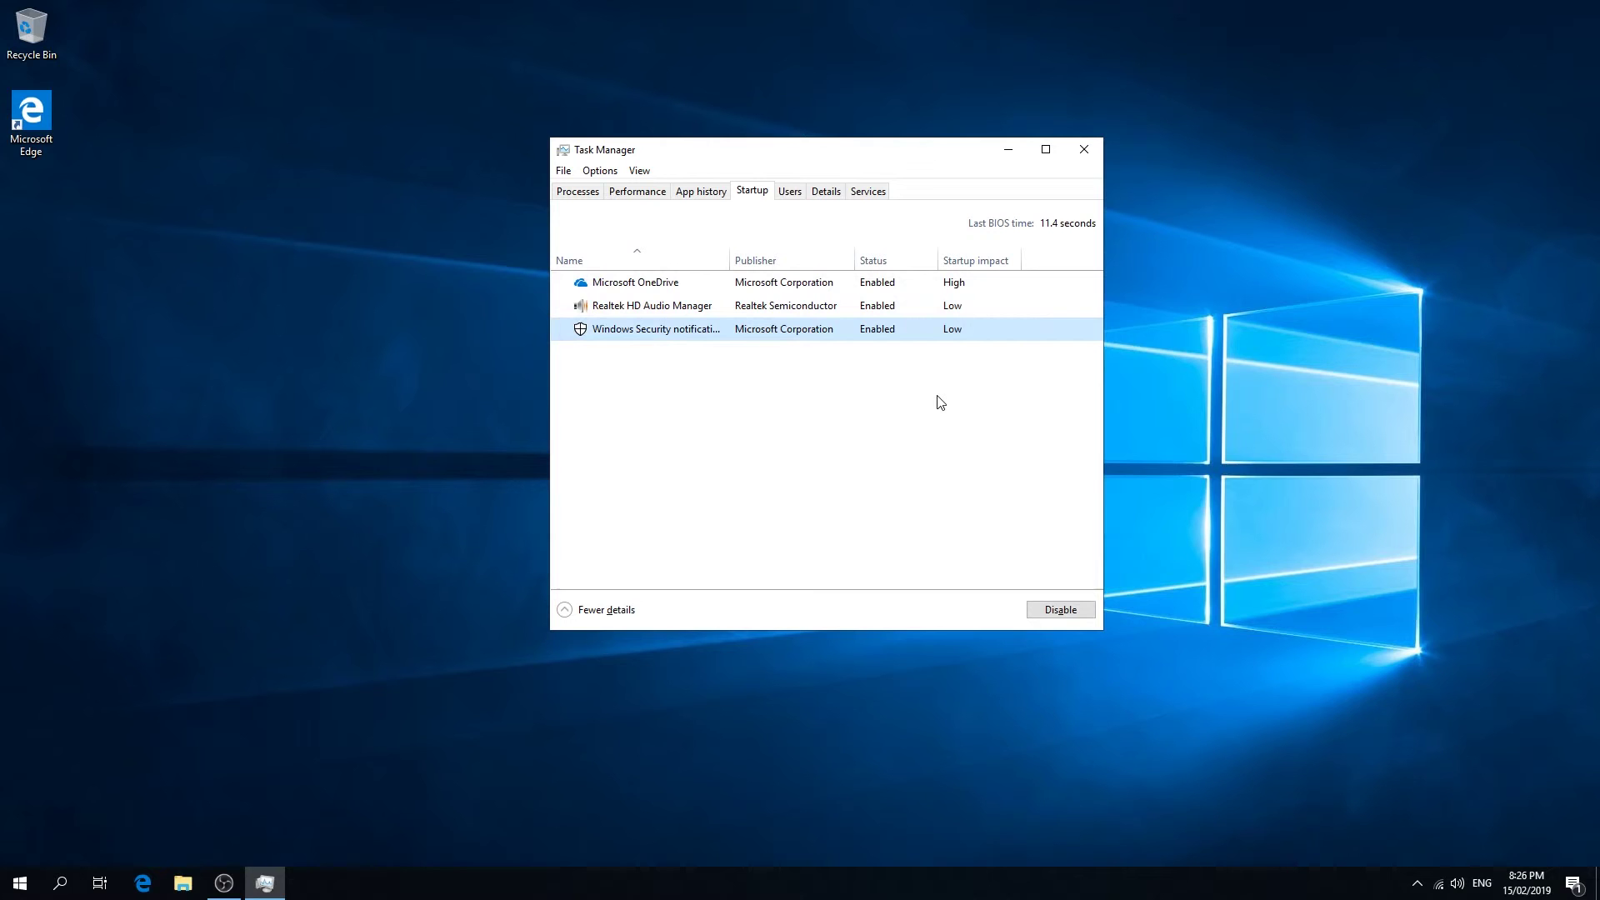
pyautogui.click(883, 285)
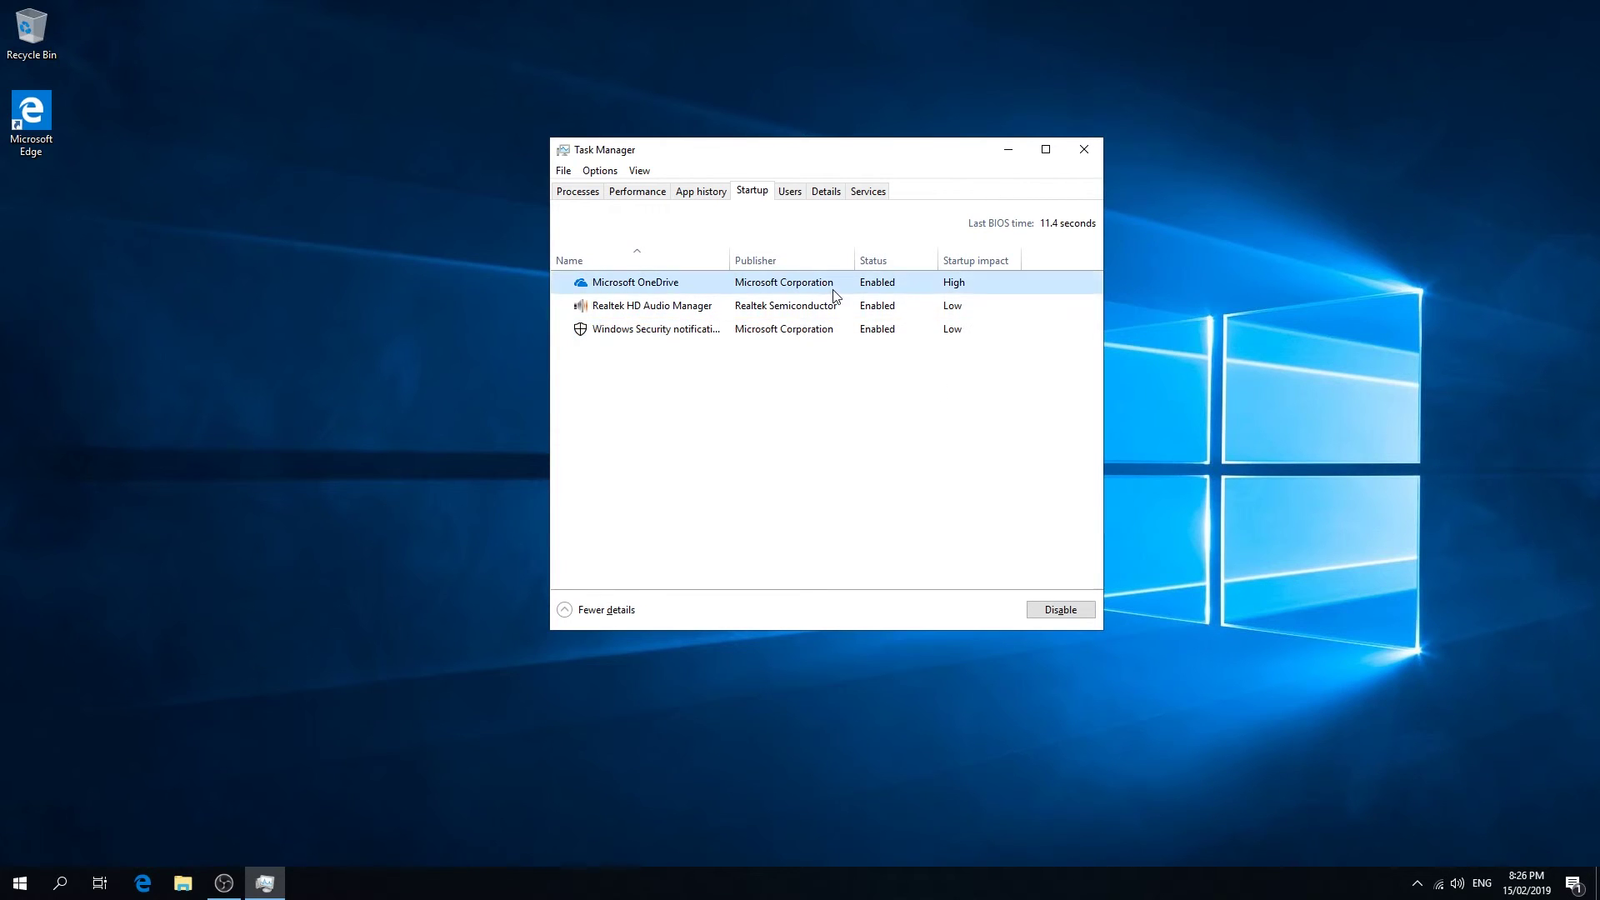
# Close Task Manager and launch System Configuration with msconfig
pyautogui.click(1087, 149)
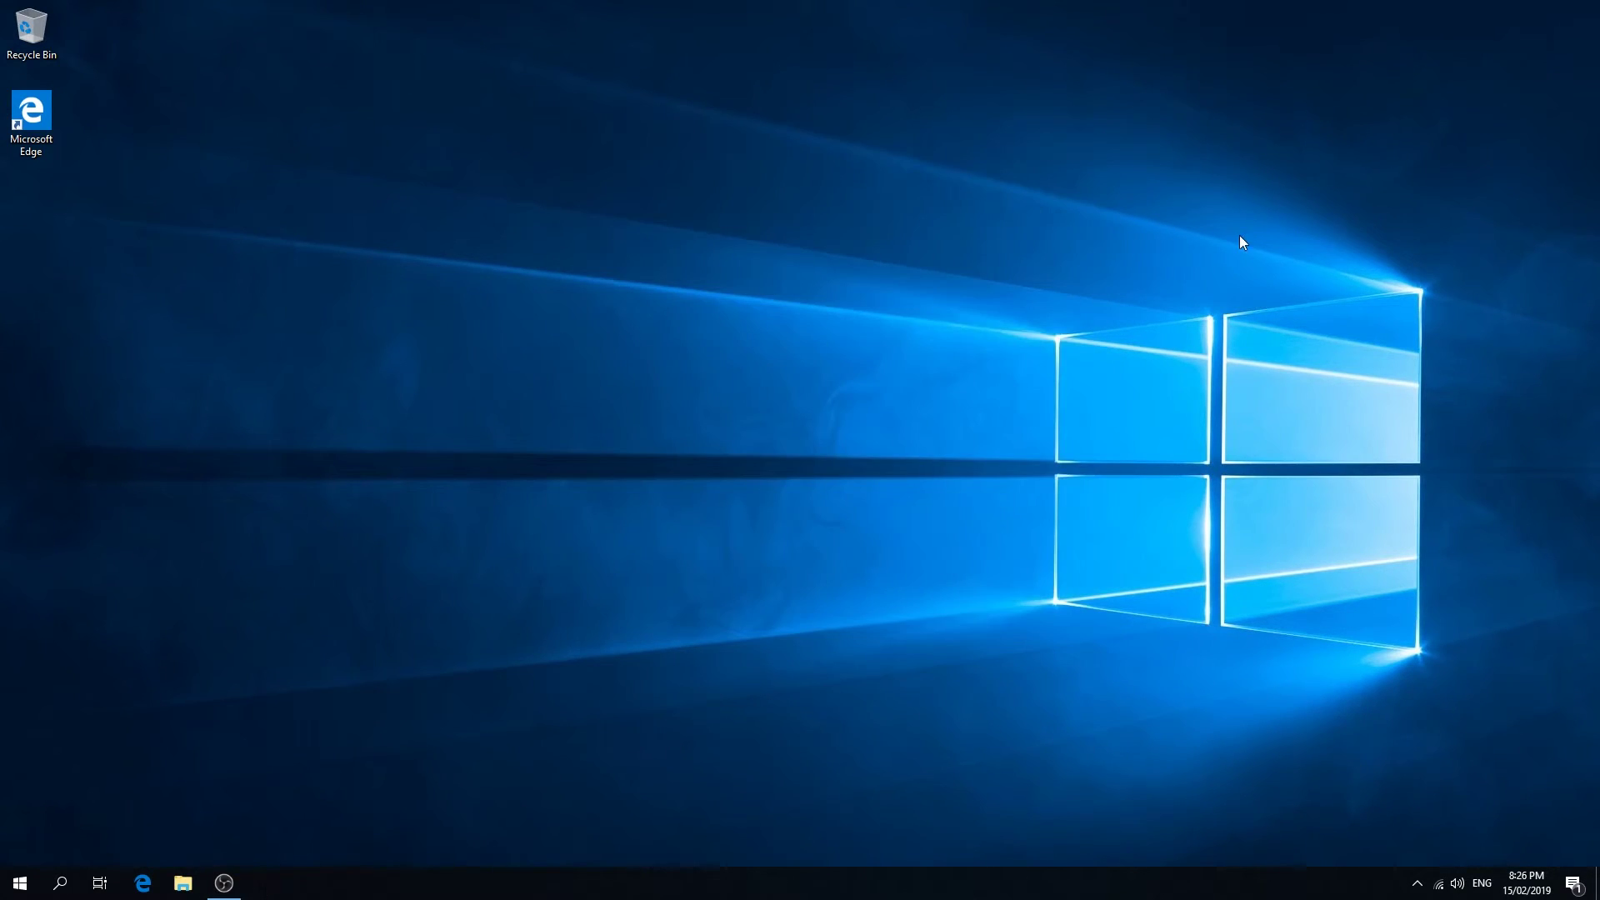
pyautogui.press('super+r')
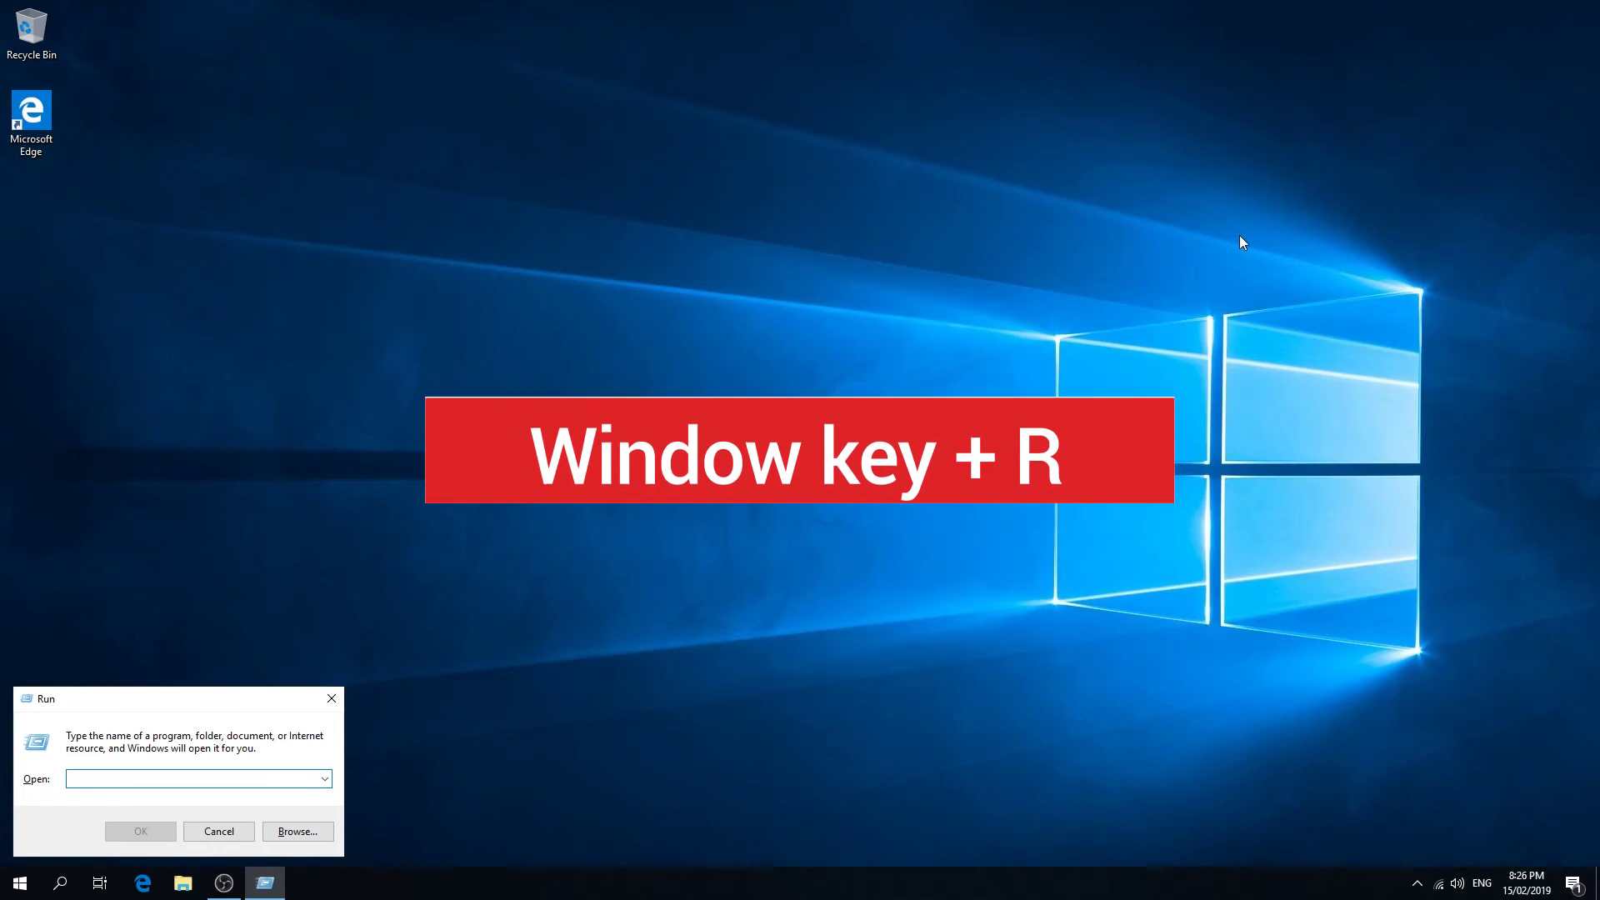
pyautogui.write('msconfig')
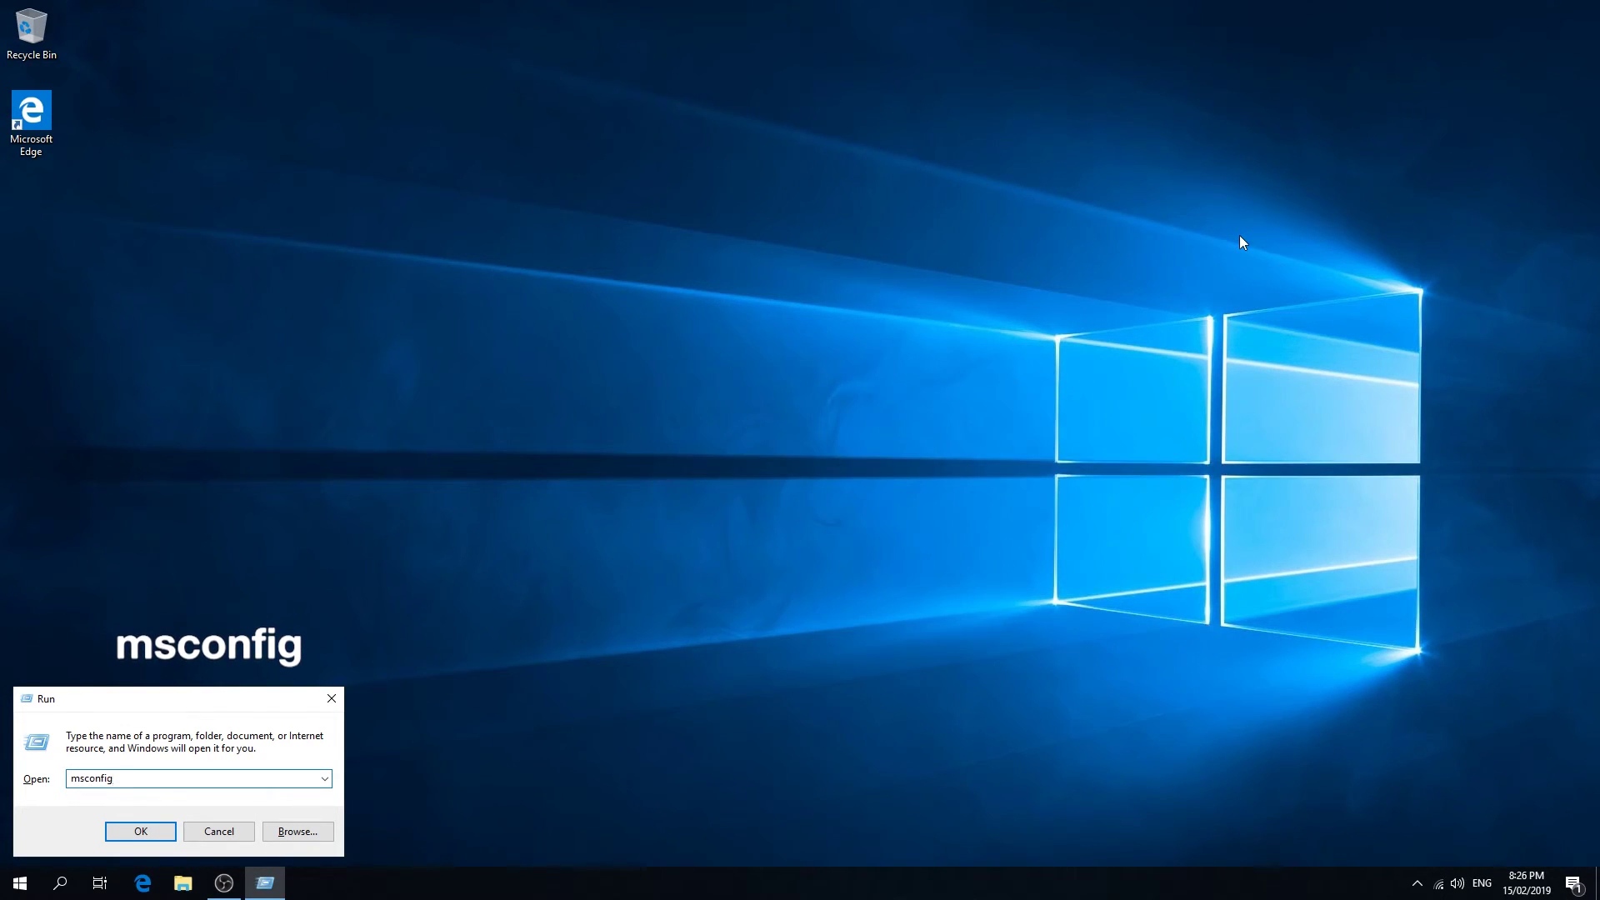
pyautogui.press('Return')
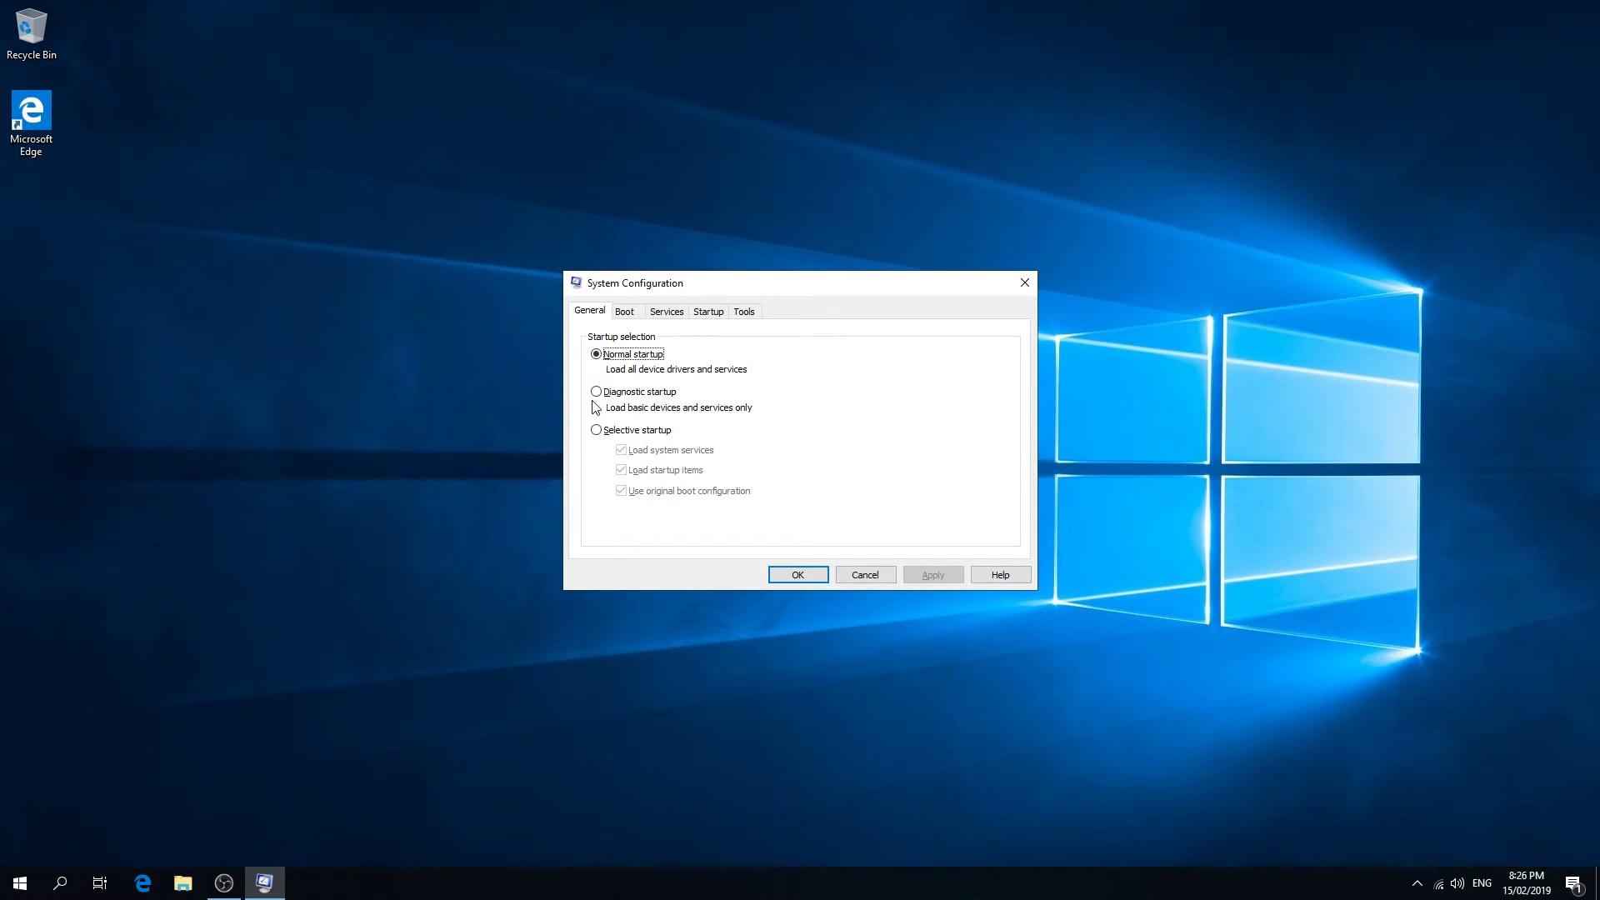
# Choose Selective startup and hide all Microsoft services, leaving only the NVIDIA services
pyautogui.click(596, 431)
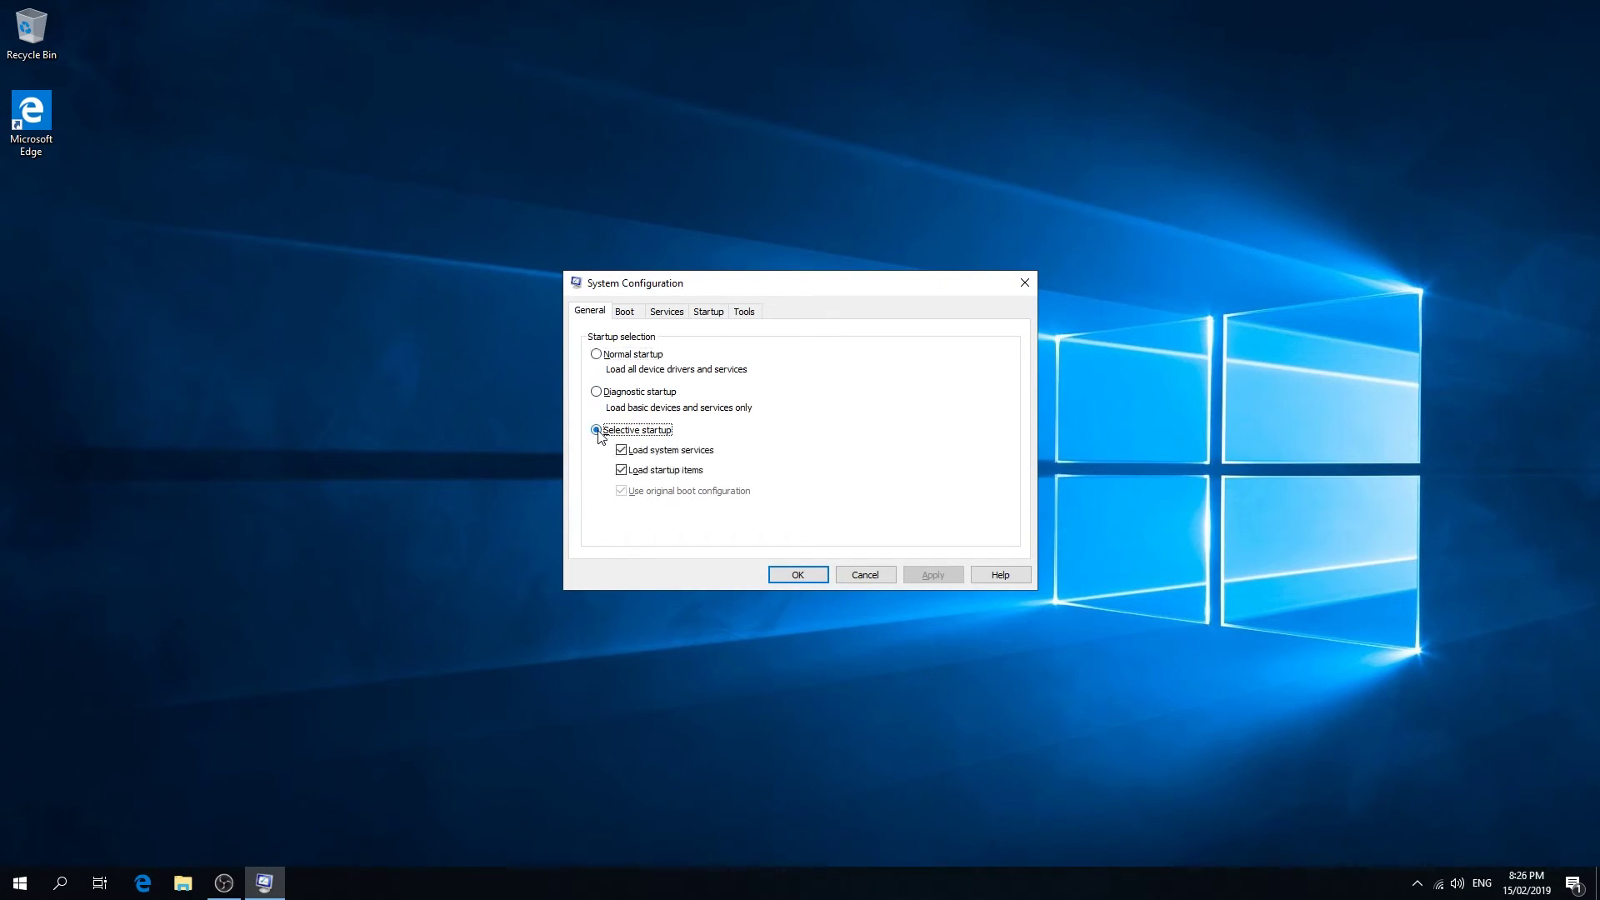
pyautogui.click(666, 313)
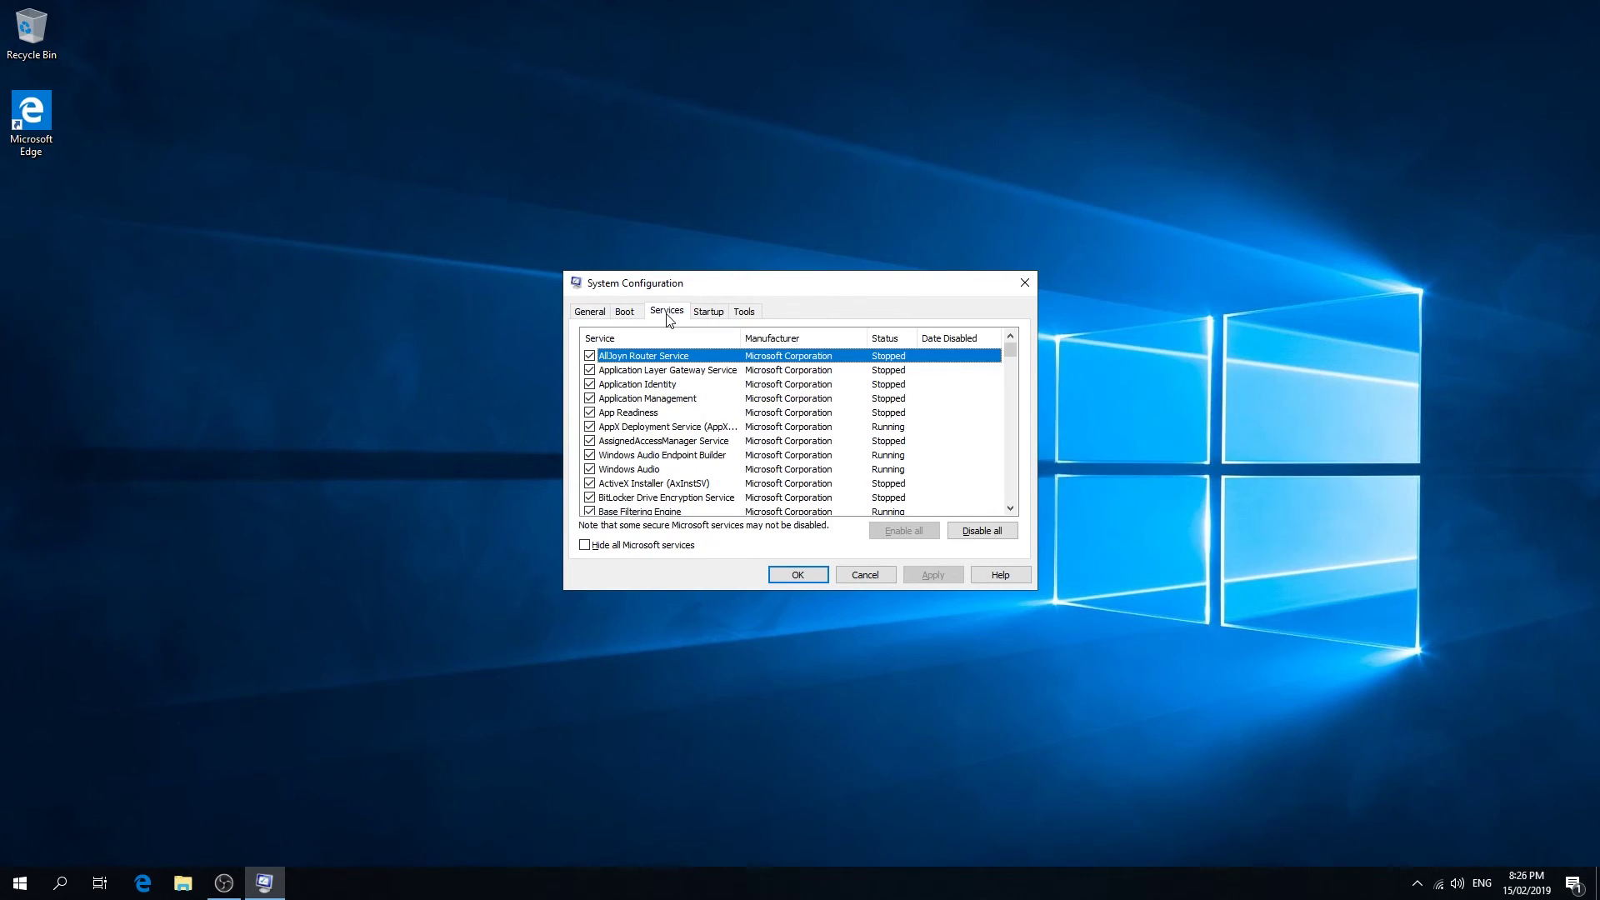
pyautogui.click(614, 547)
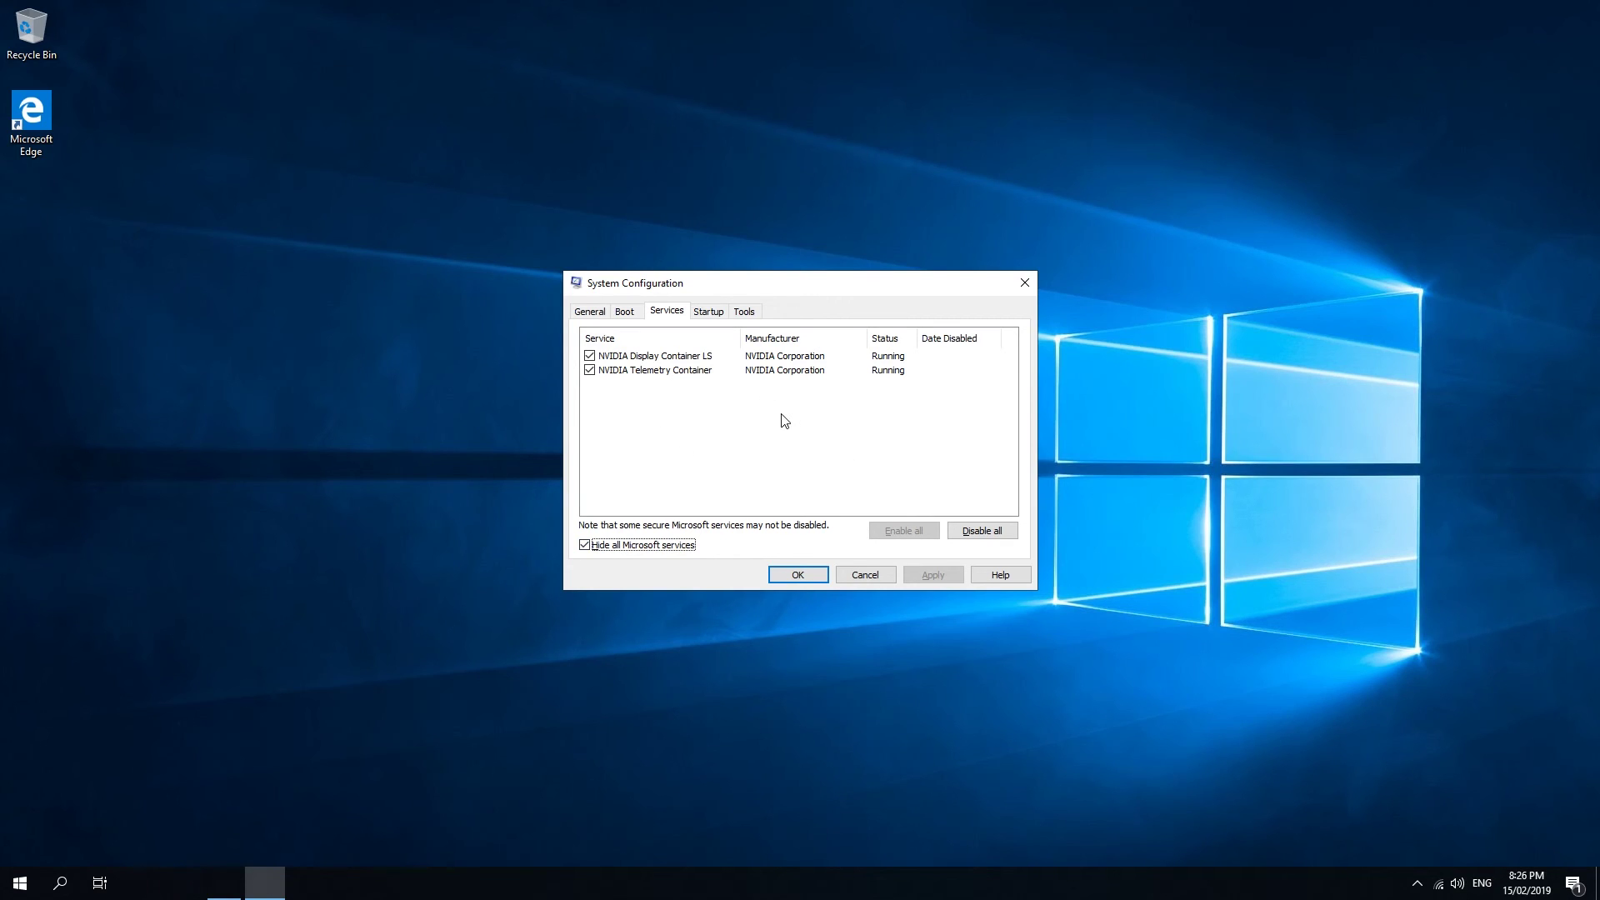
pyautogui.click(718, 314)
pyautogui.click(689, 312)
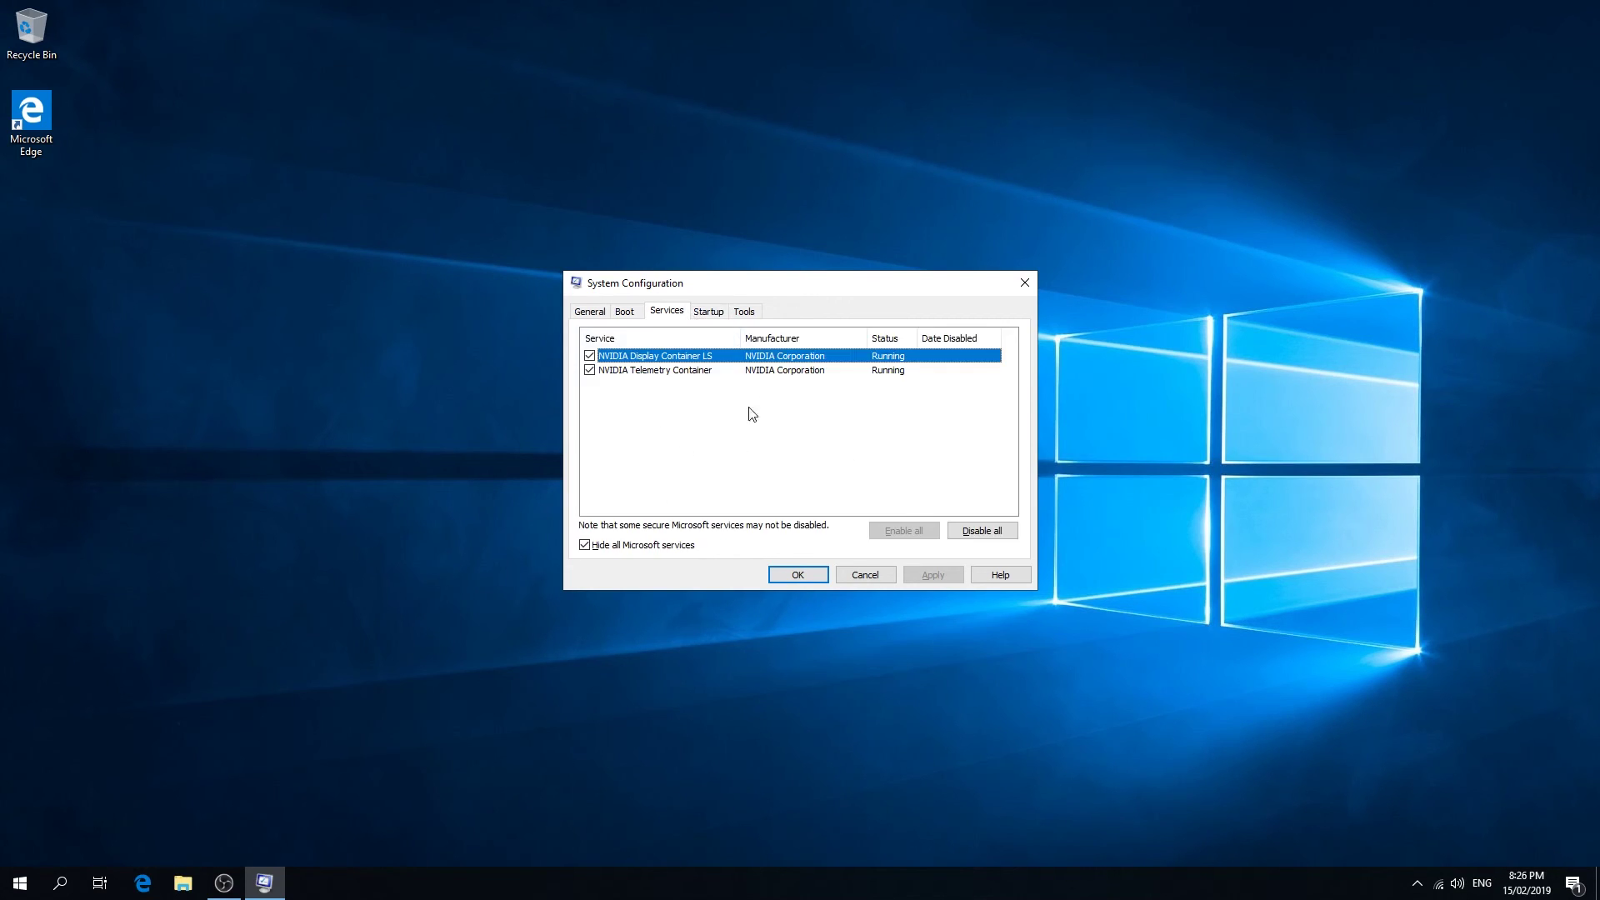